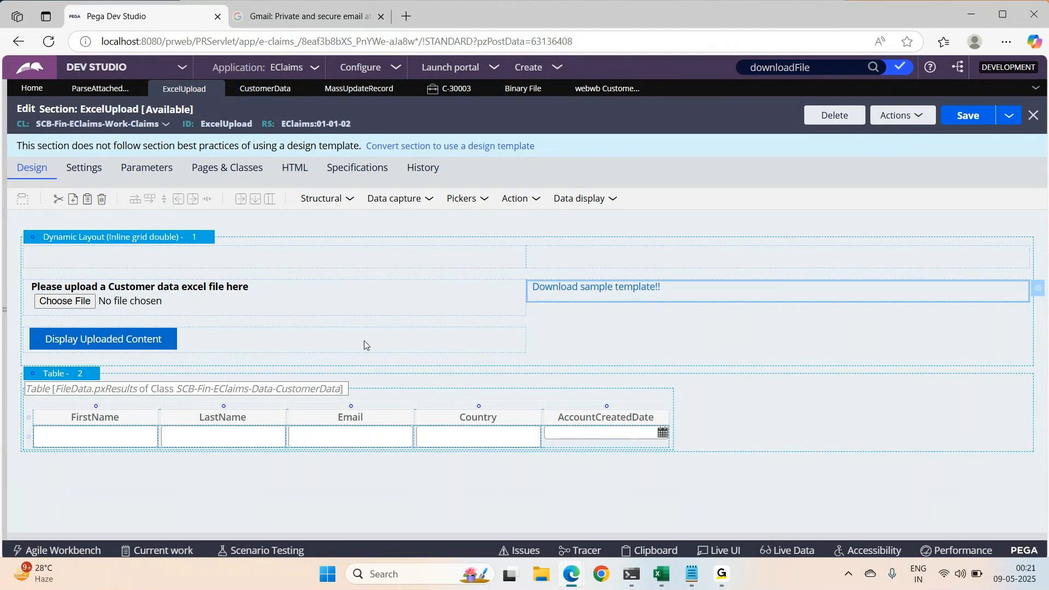
Step: Append an Attach content control to the Dynamic Layout beside the Display Uploaded Content button and view its cell properties
click(593, 201)
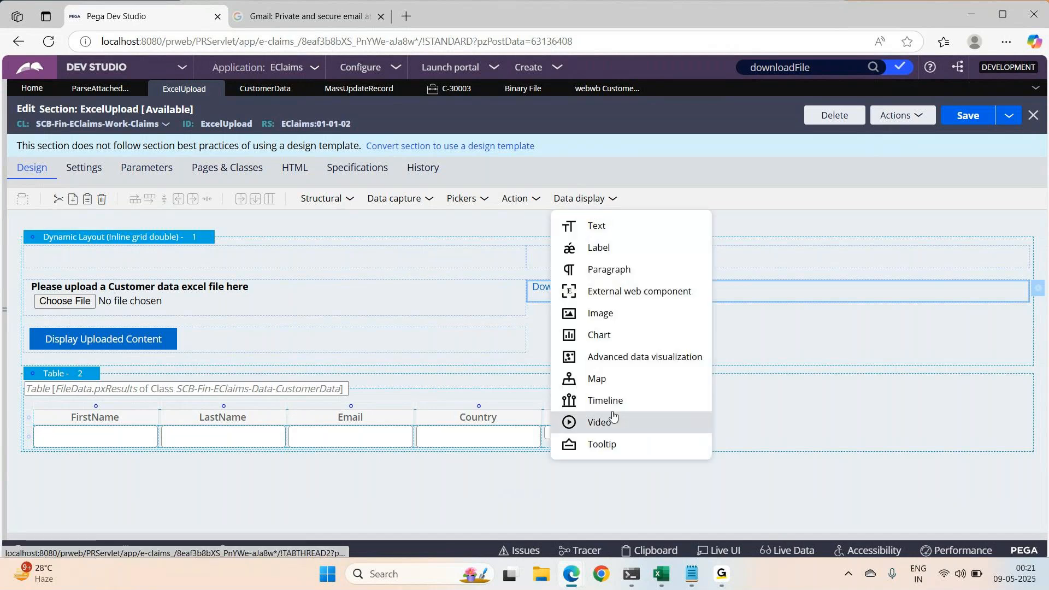
click(512, 209)
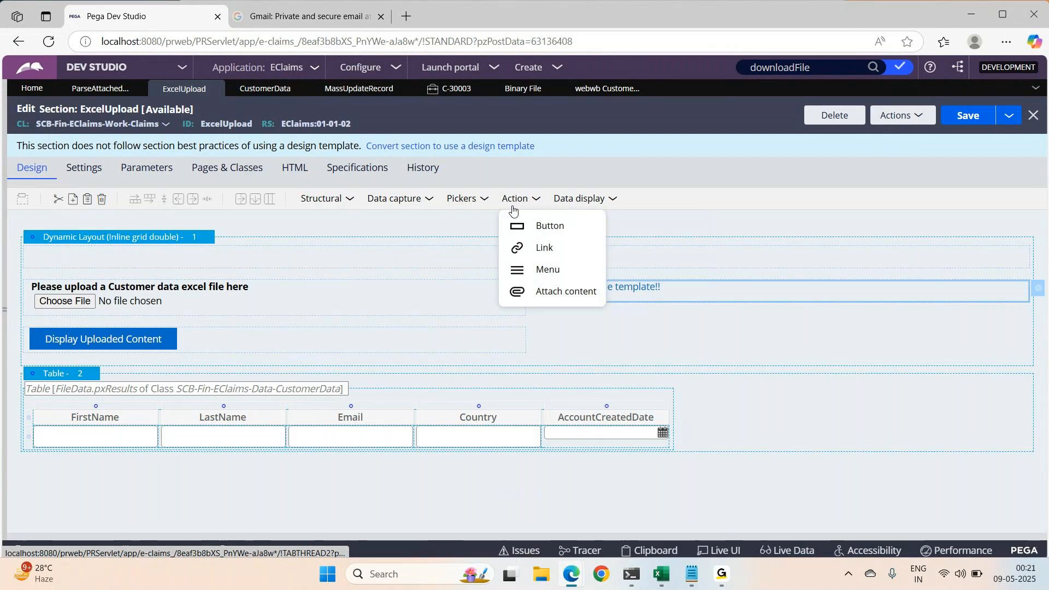
click(568, 297)
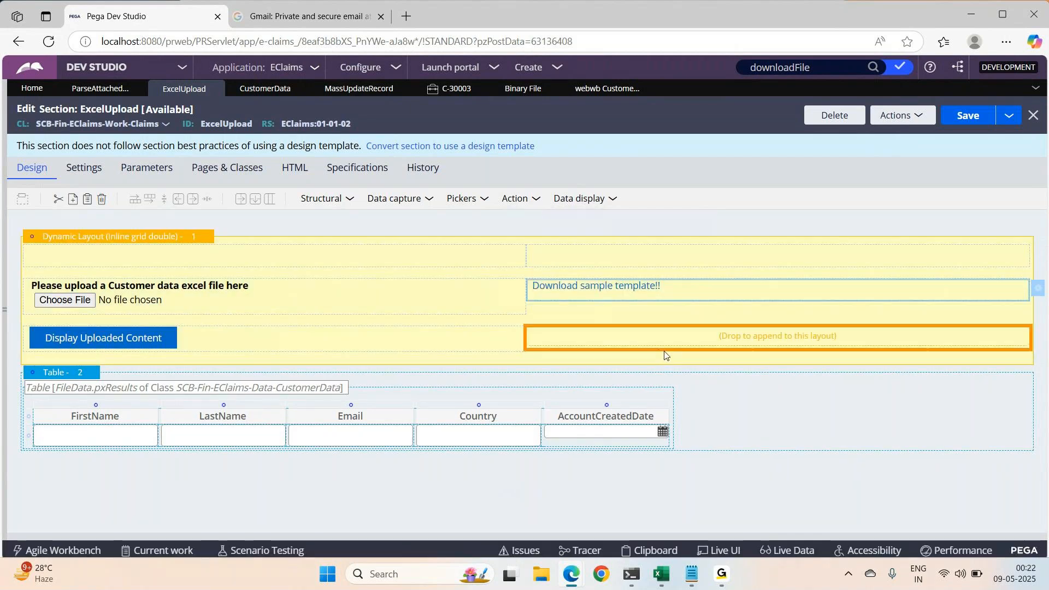
click(665, 355)
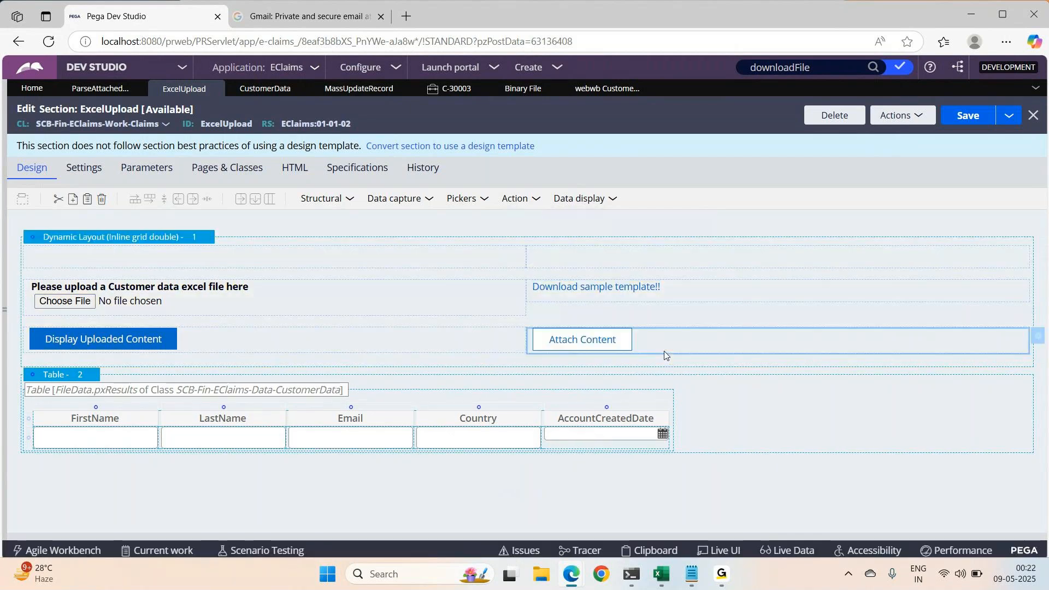
click(1037, 338)
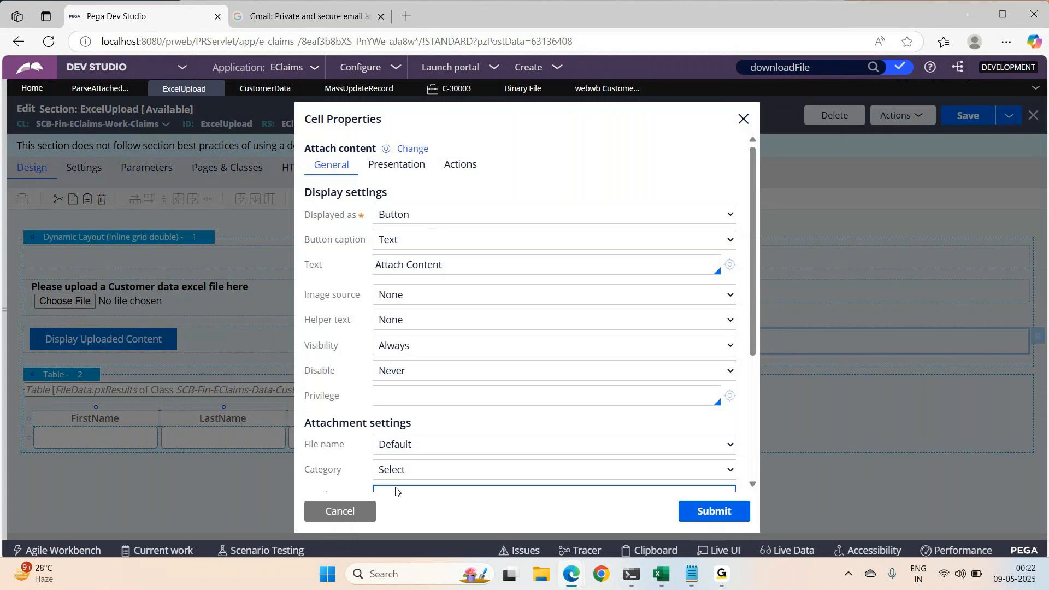
click(340, 510)
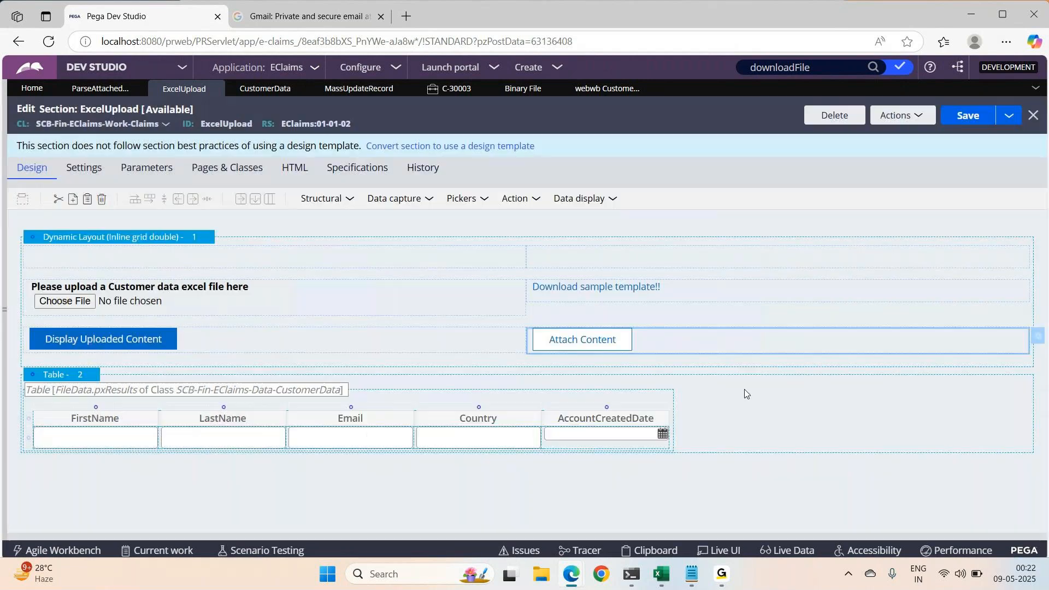
Step: Delete the Attach Content control from the Dynamic Layout
right_click(632, 340)
click(663, 396)
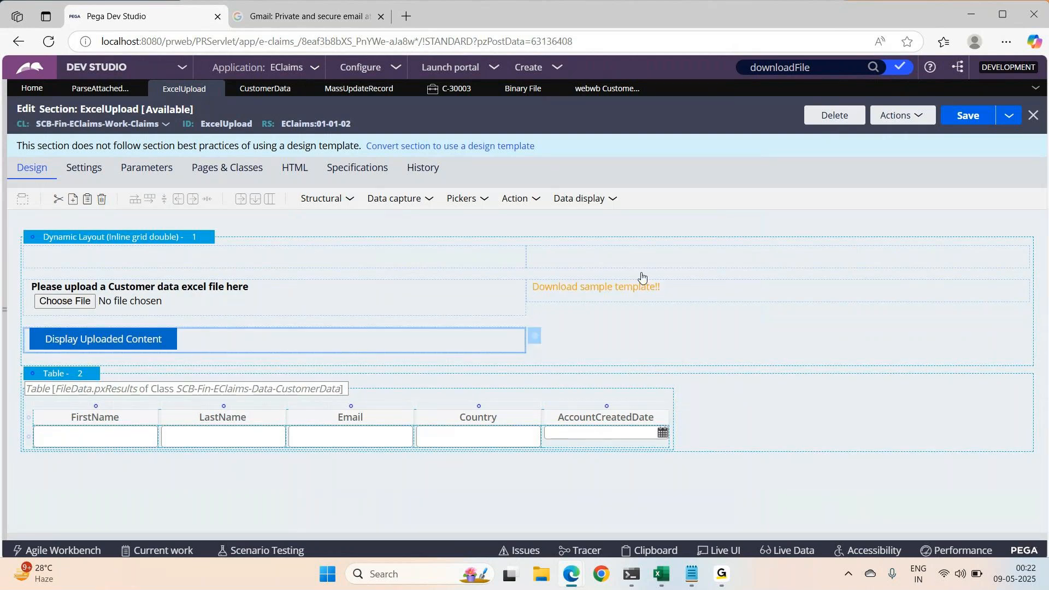
Step: Append a label to the Dynamic Layout beside the Display Uploaded Content button and change its control type to the custom FilePath control
click(577, 202)
drag(602, 243, 645, 342)
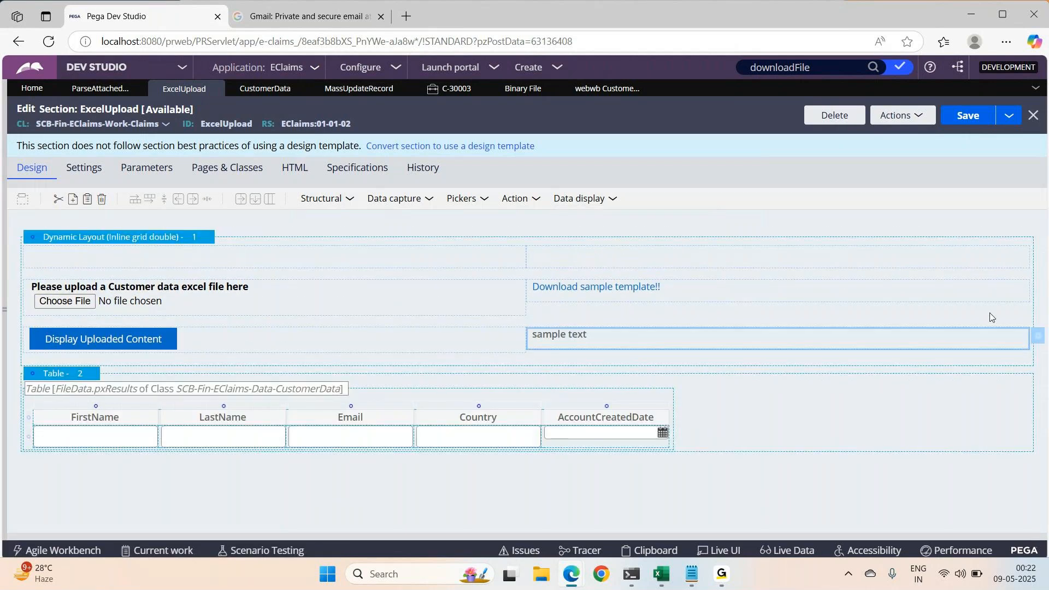
click(1041, 339)
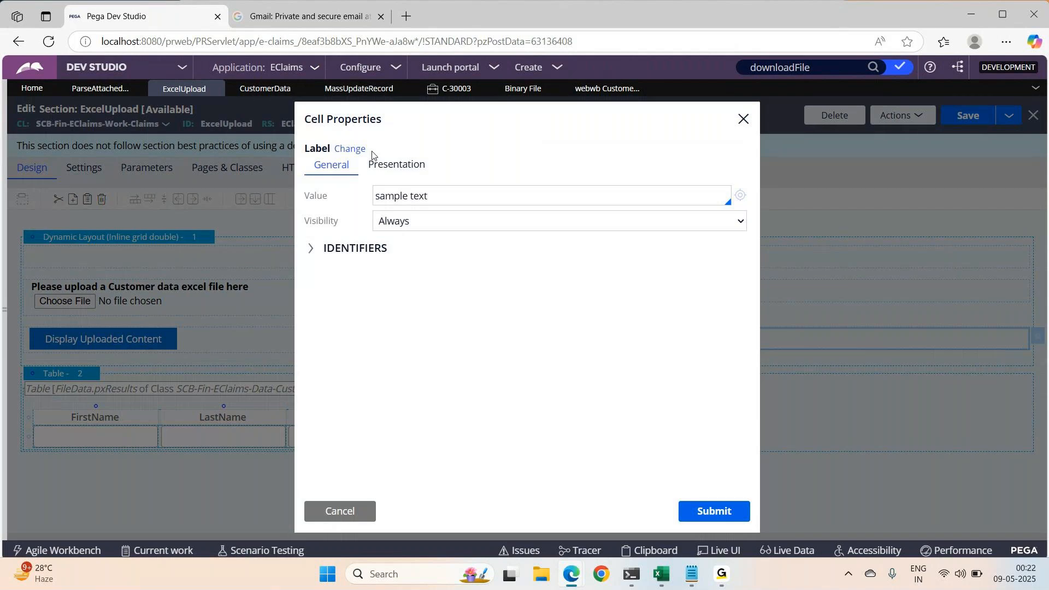
click(352, 150)
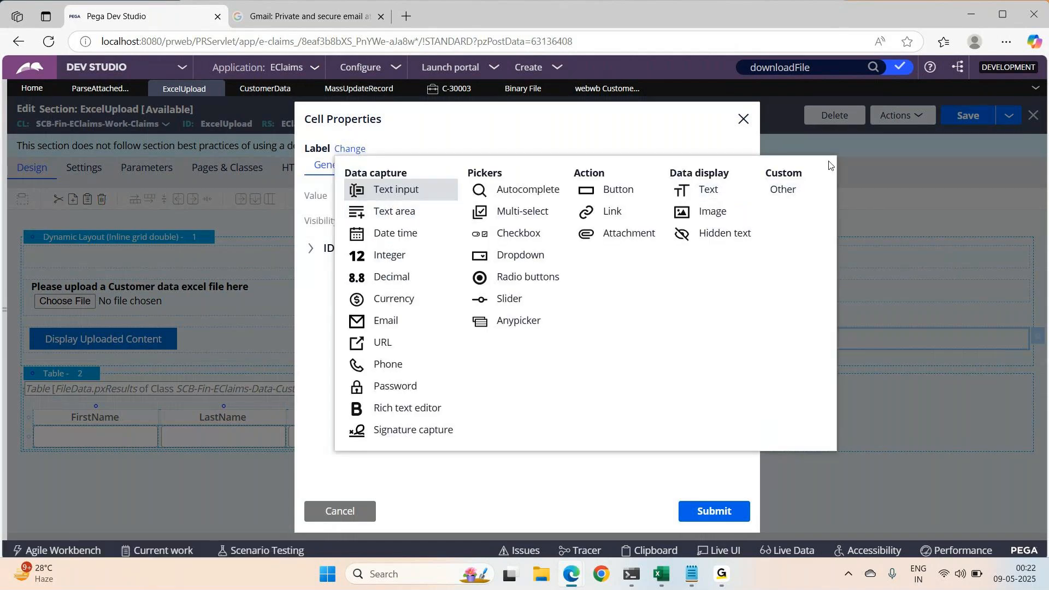
click(789, 186)
click(481, 150)
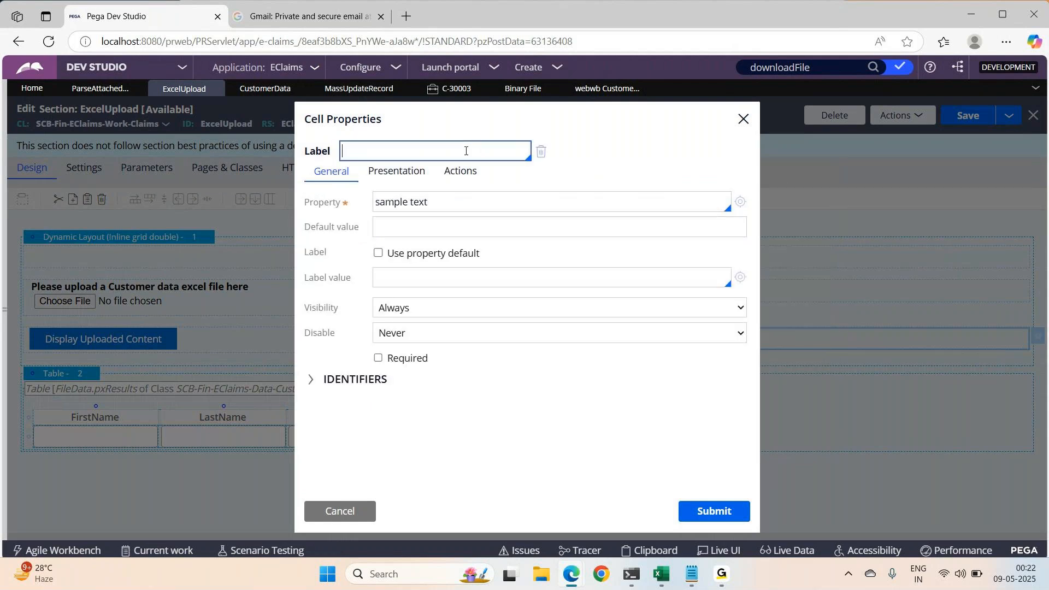
text(filepath)
click(354, 169)
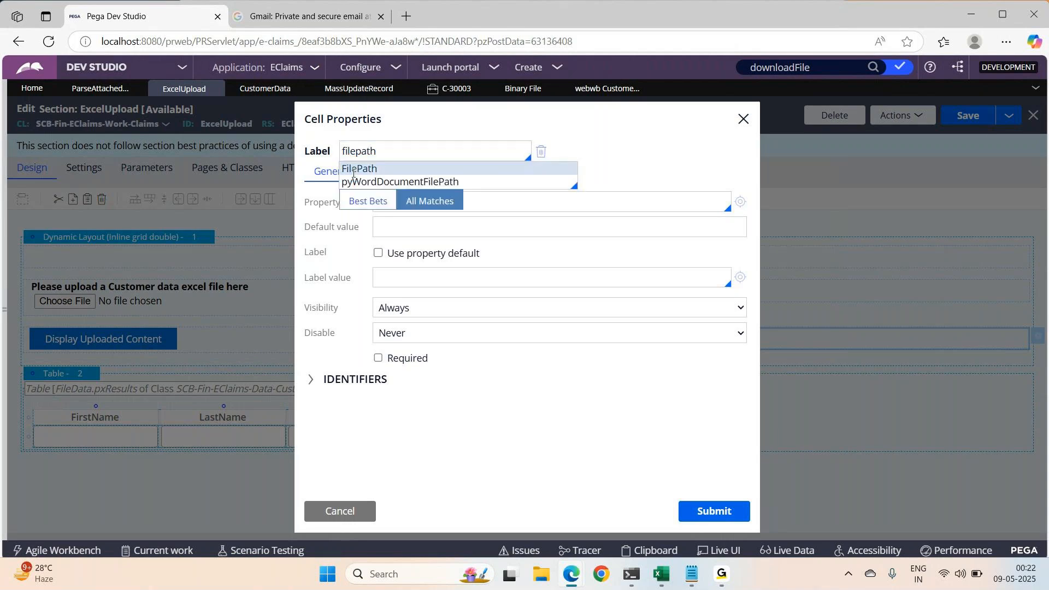
click(696, 505)
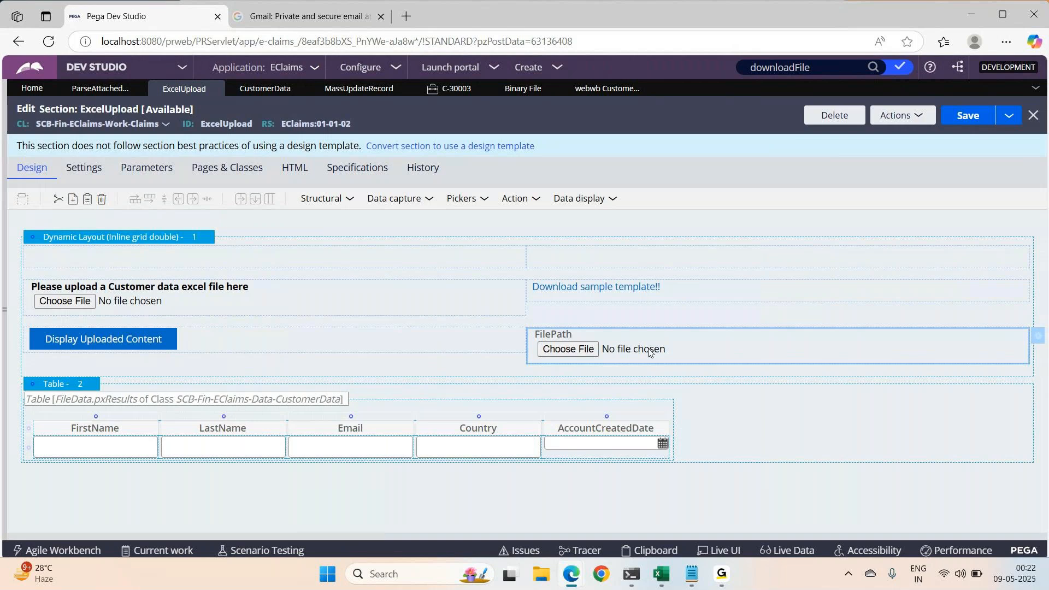
Step: Delete the FilePath control beside the Display Uploaded Content button
right_click(686, 358)
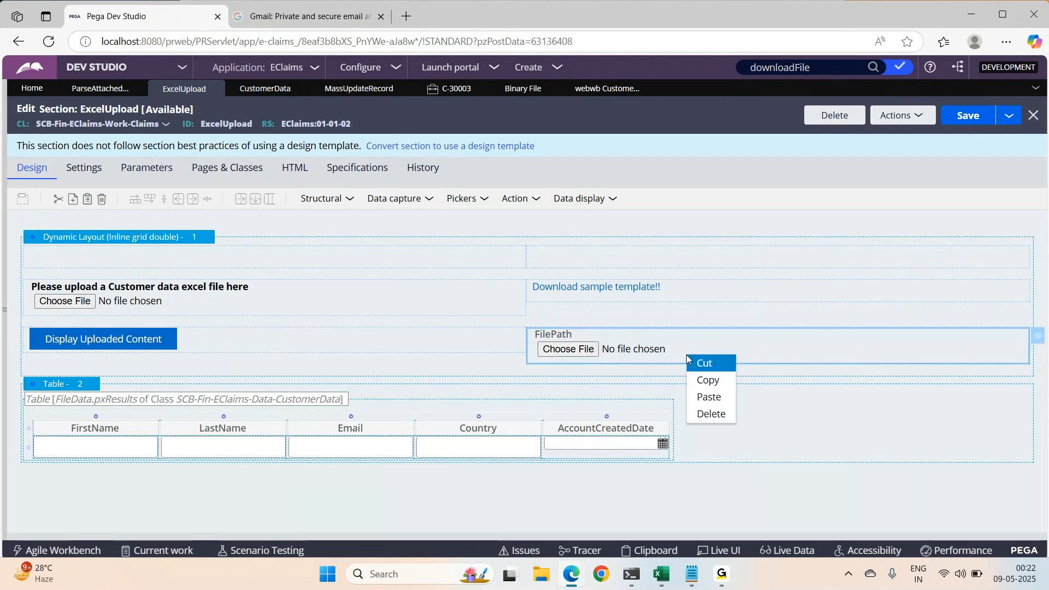
click(709, 415)
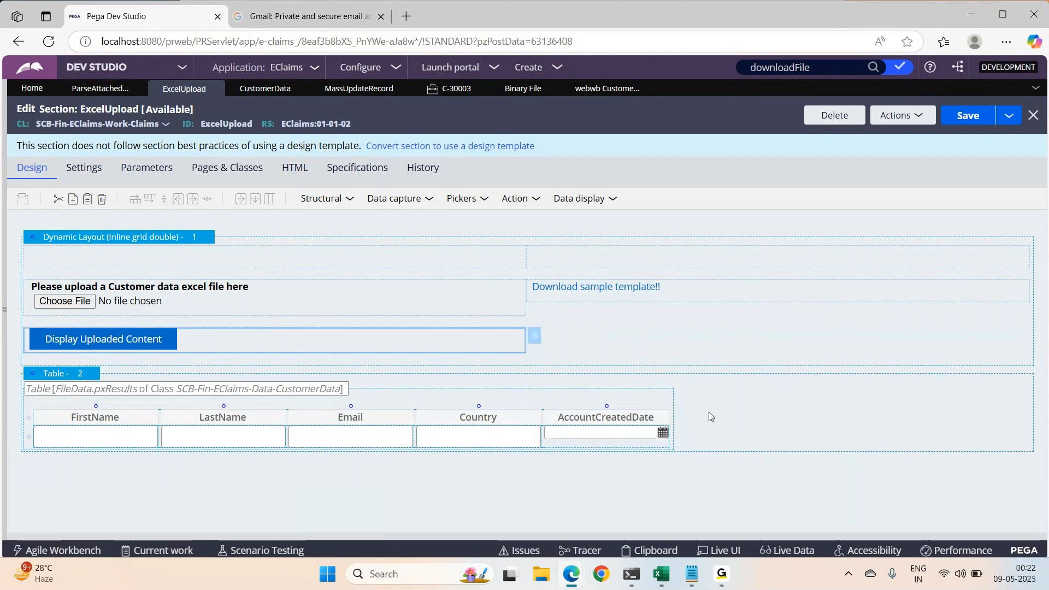
Step: Open the cell properties of the customer data upload control and examine its property and label value
click(270, 308)
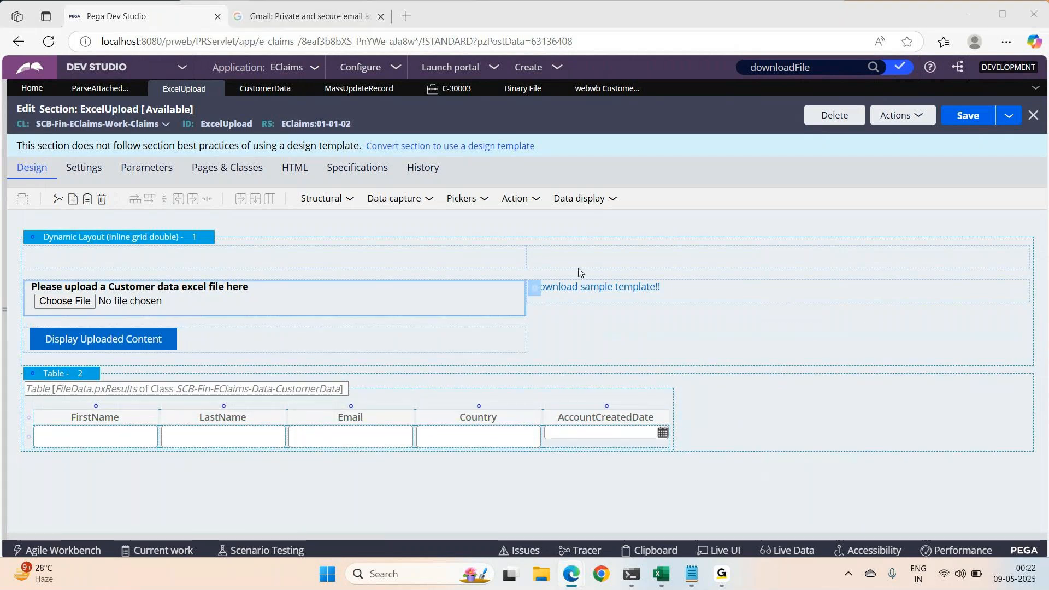
click(478, 302)
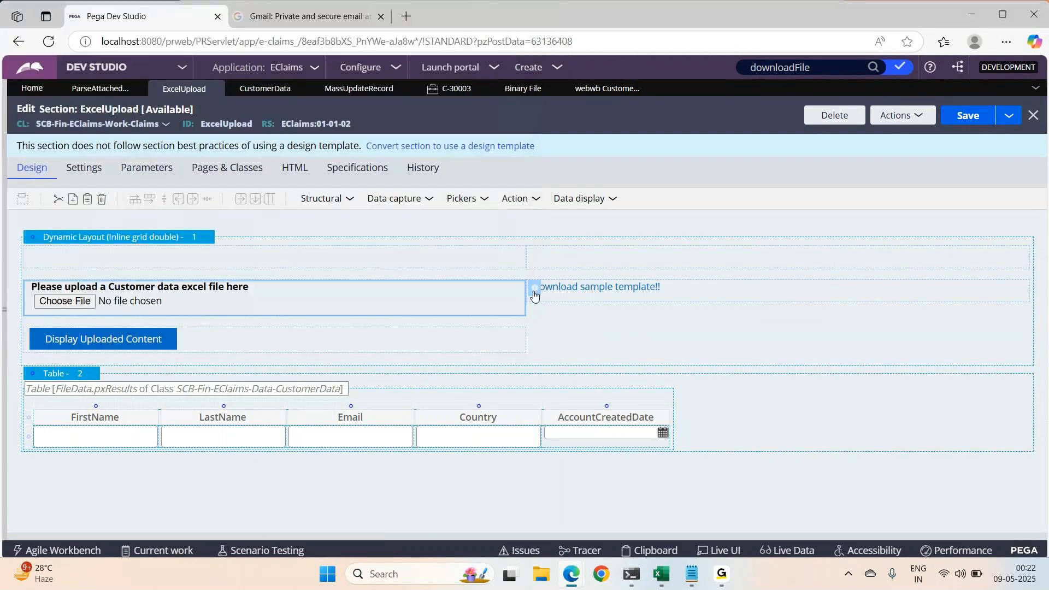
click(534, 292)
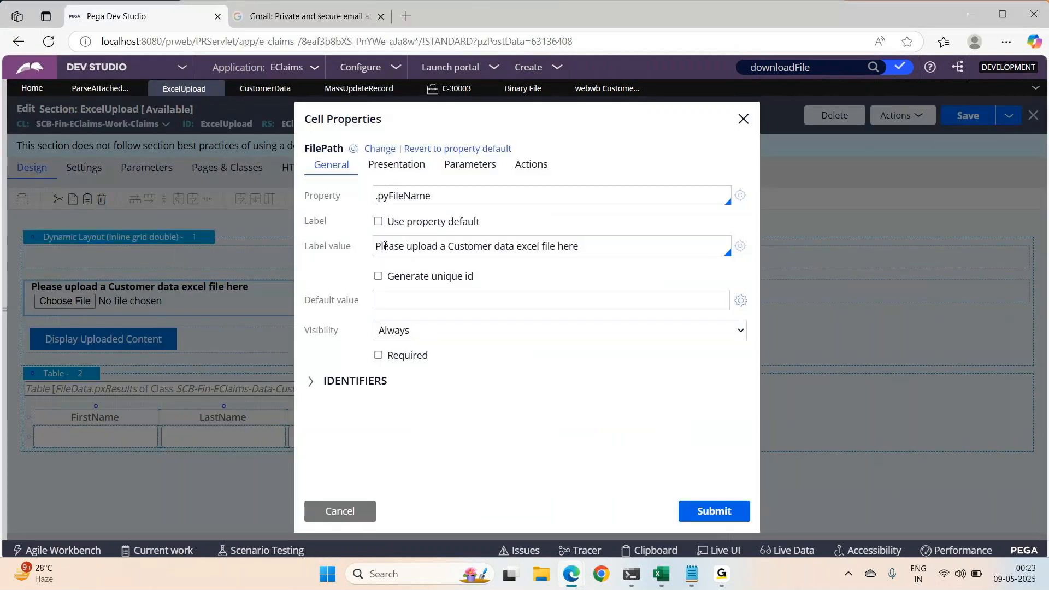
drag(600, 249, 376, 254)
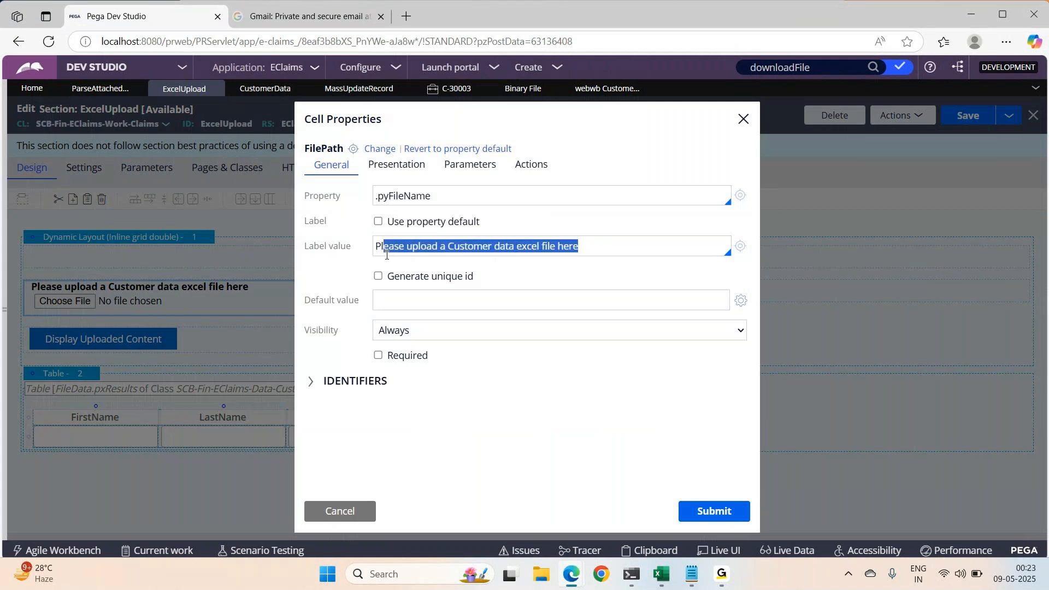
drag(470, 204, 375, 195)
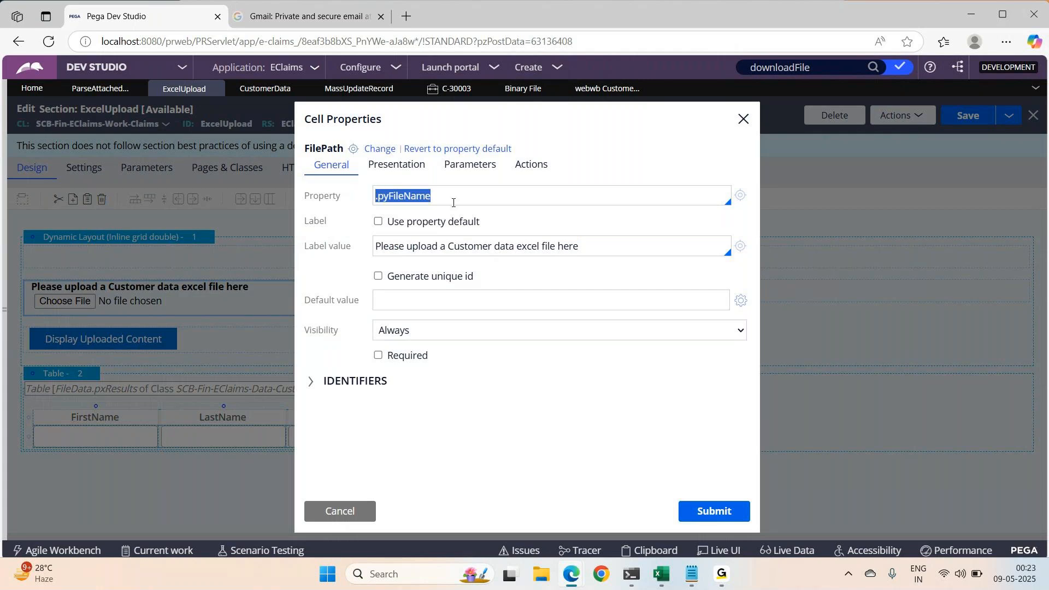
click(477, 203)
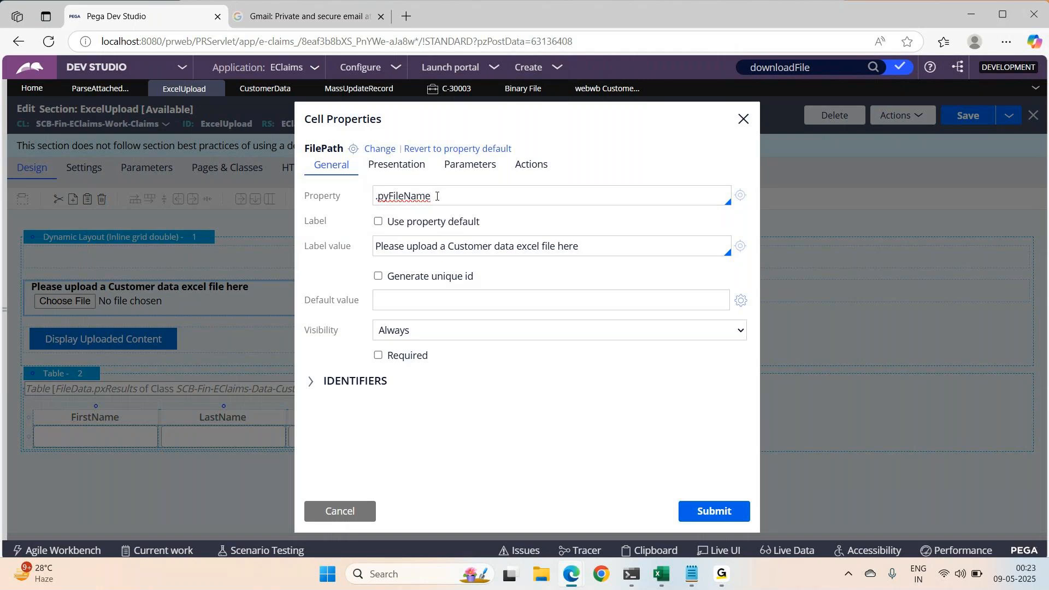
Step: Review the upload control's action and presentation settings, then recheck its general settings and close the properties
click(533, 176)
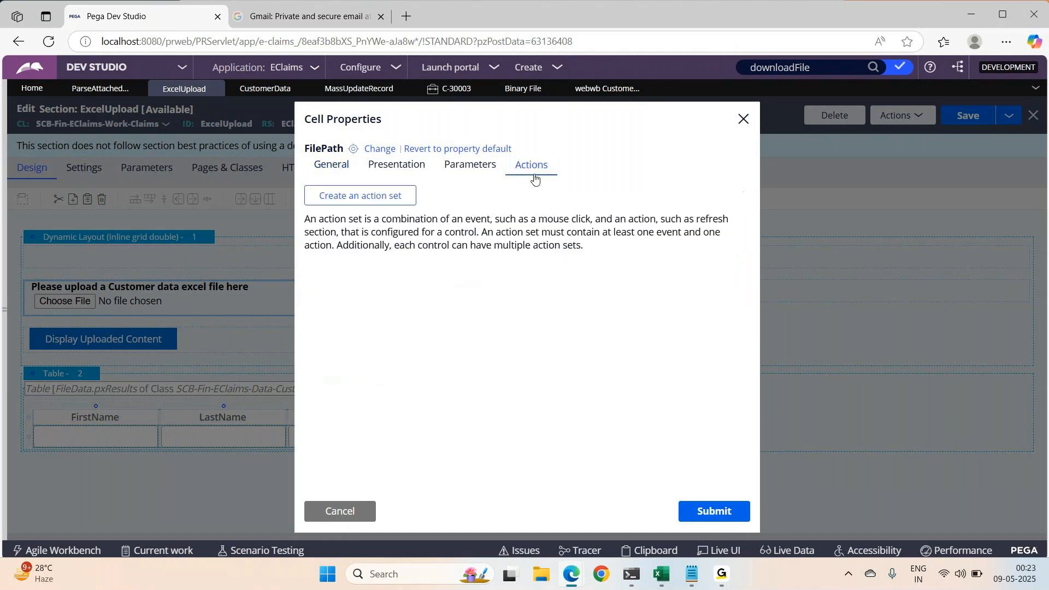
click(380, 171)
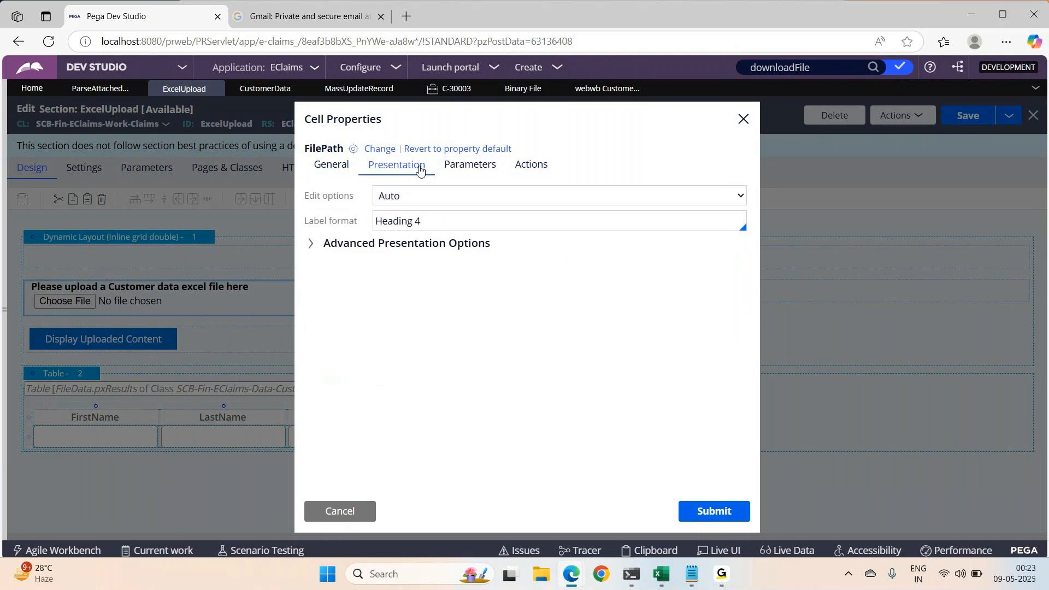
drag(443, 226, 381, 219)
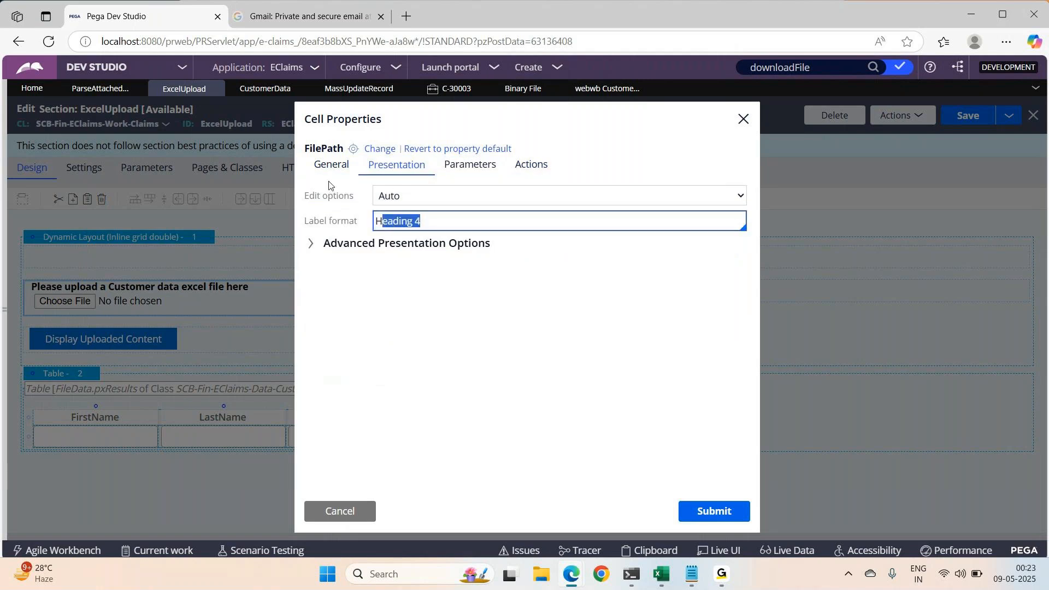
click(325, 174)
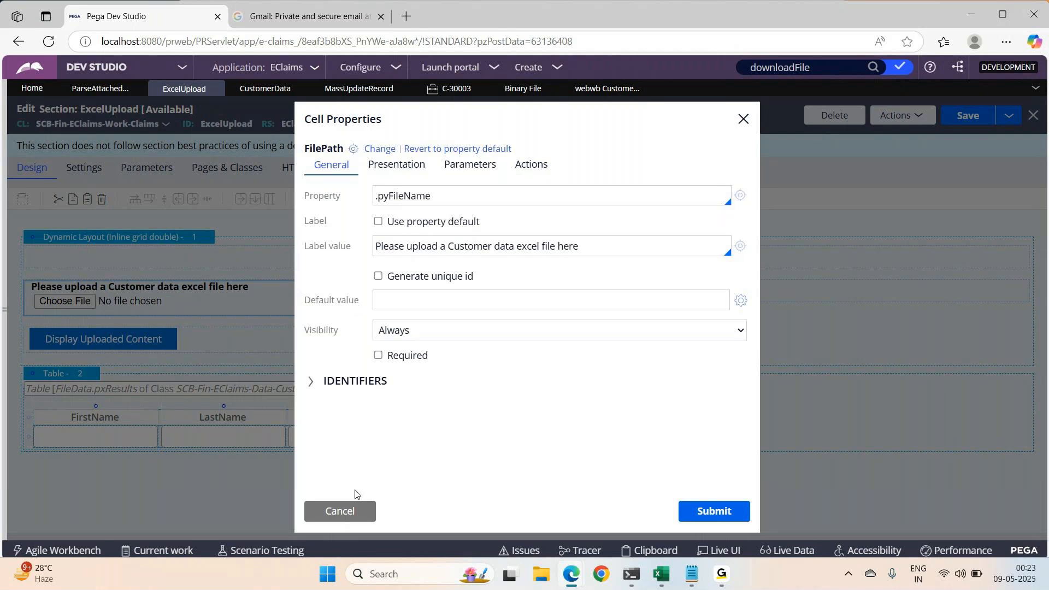
click(713, 510)
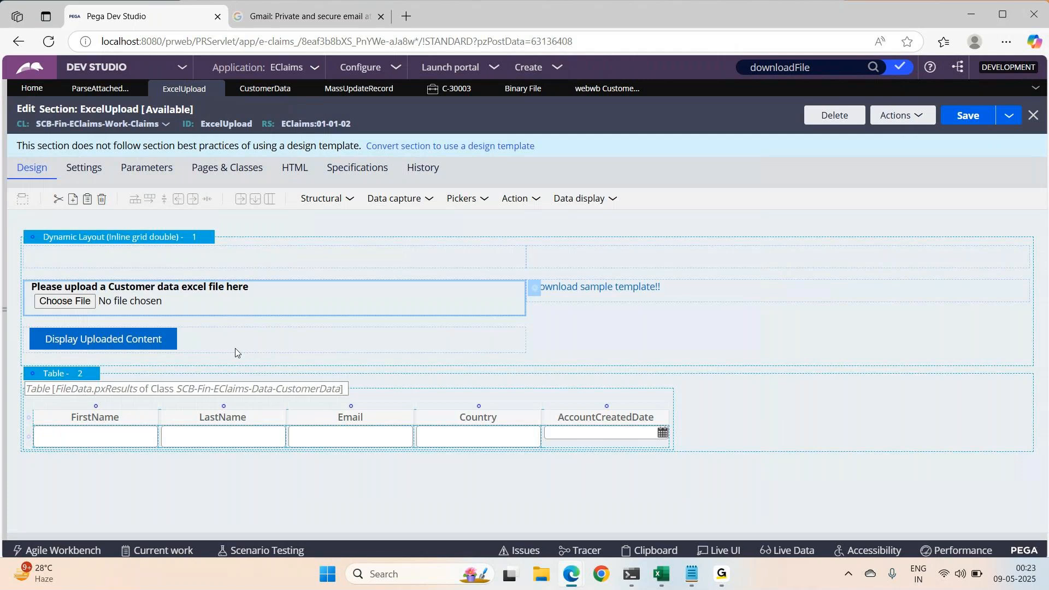
click(537, 288)
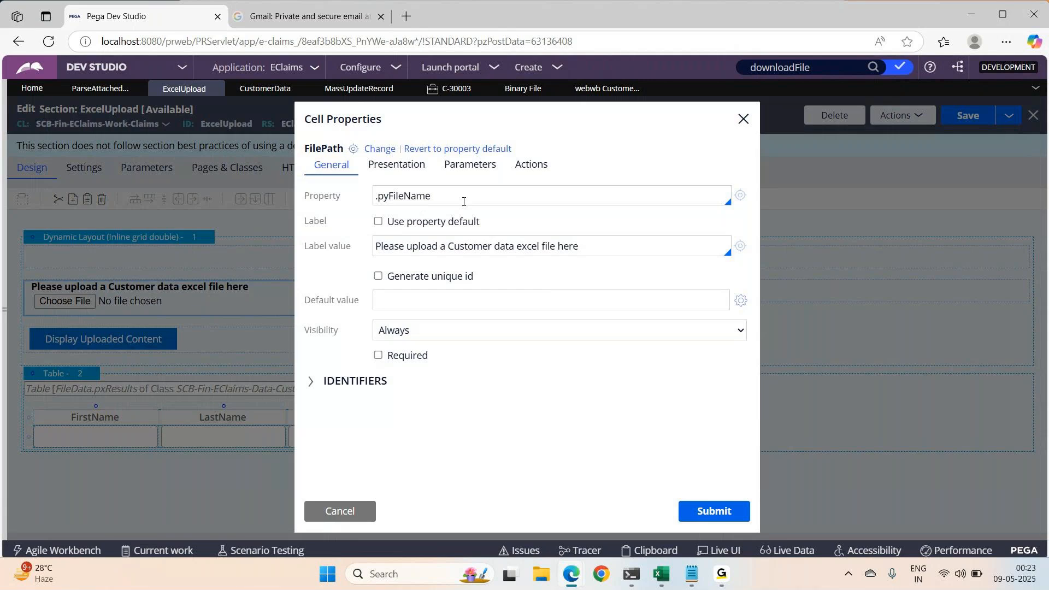
click(342, 517)
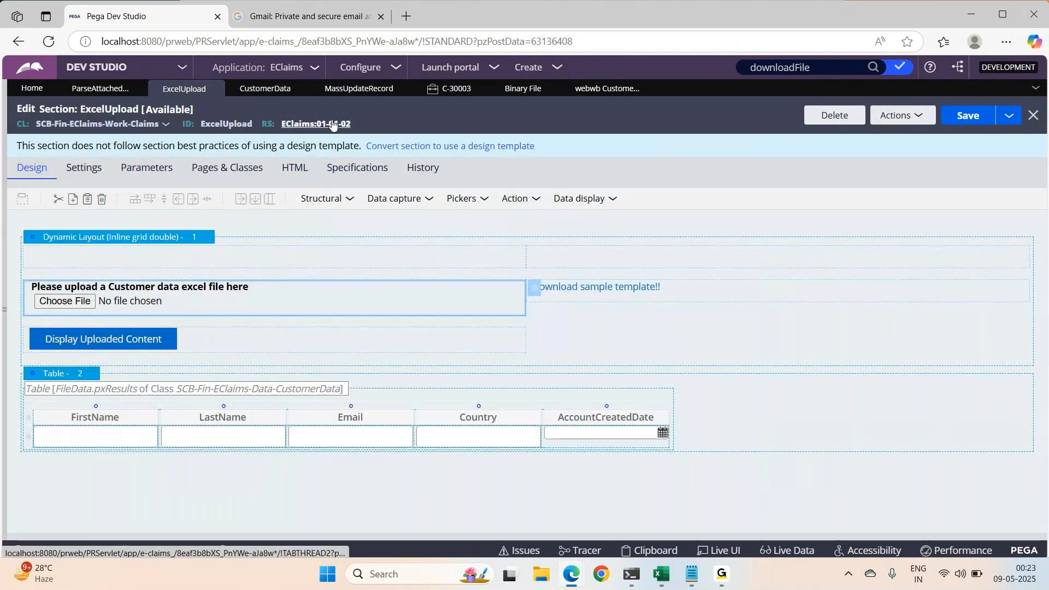
Step: Switch to the open claim case and choose SampleTemplateforUser.xlsx as the customer data file
click(442, 90)
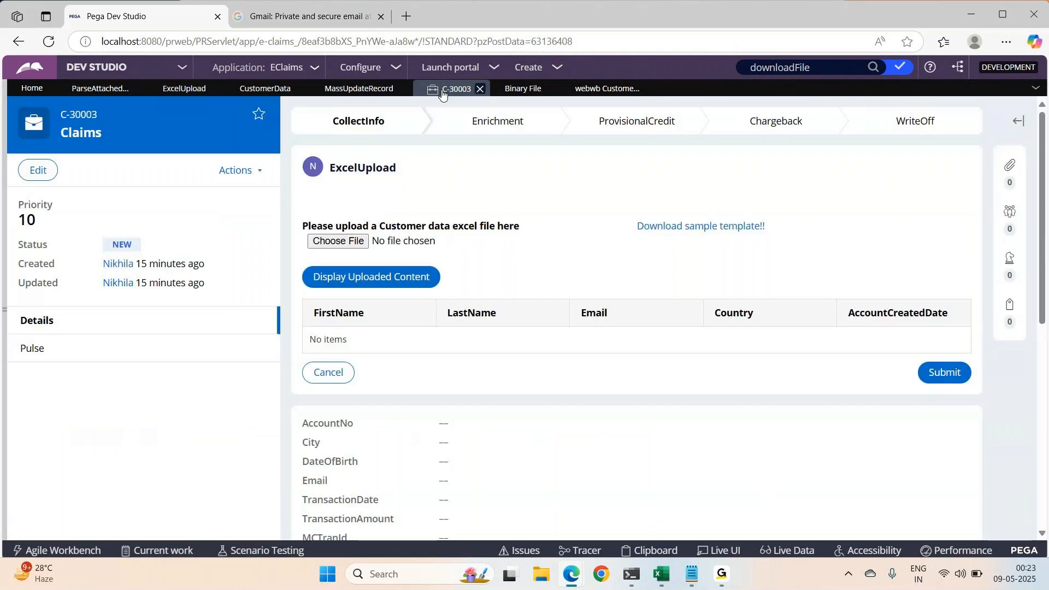
click(348, 244)
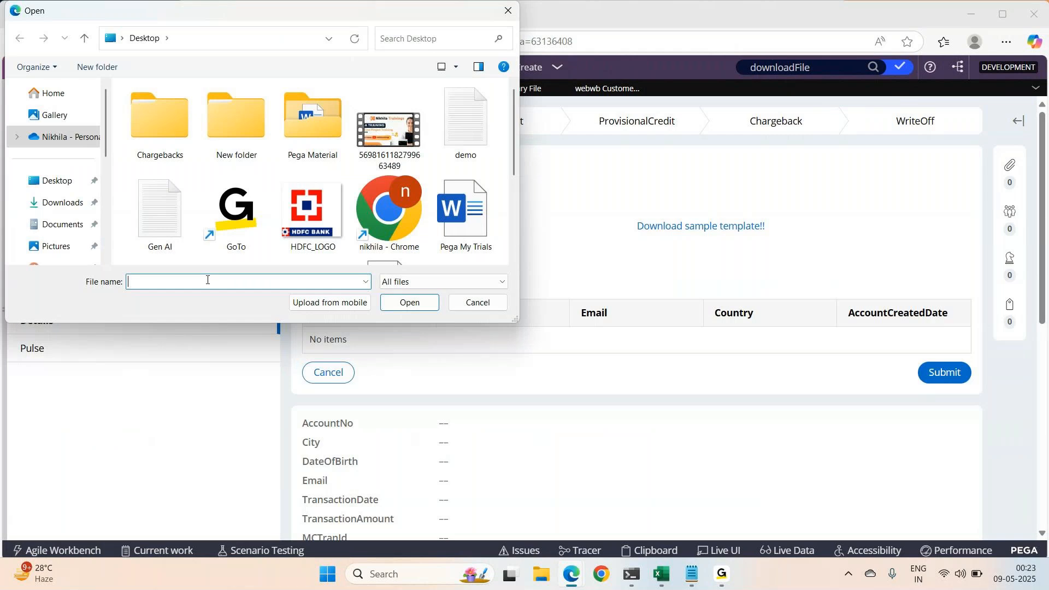
text(sa)
key(Down)
key(Return)
key(Return)
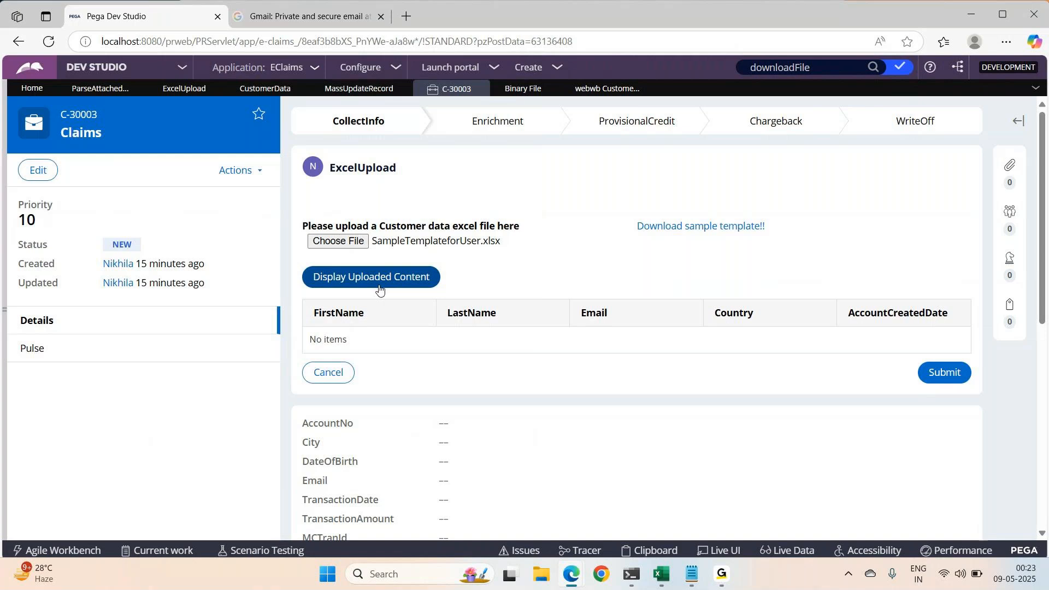
Step: Replace the chosen customer data file with TemplateSCB.xlsx
click(338, 242)
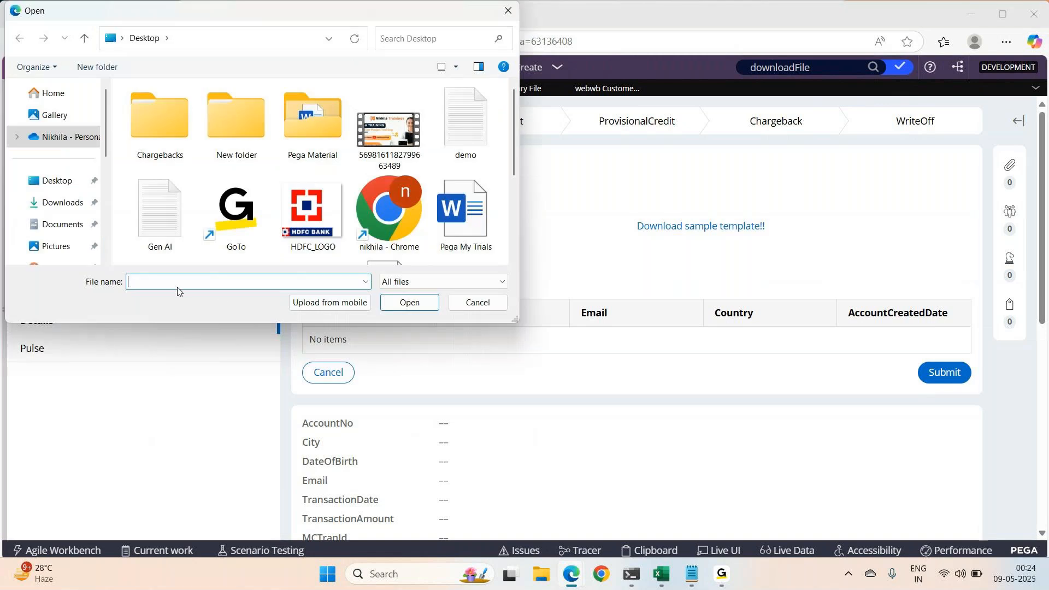
text(tem)
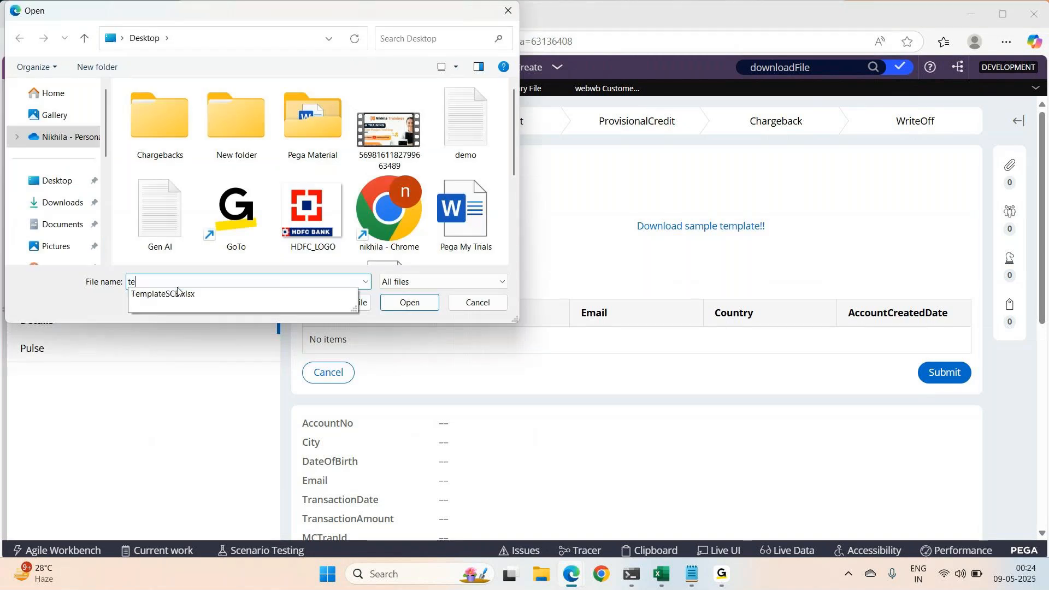
click(177, 294)
key(Return)
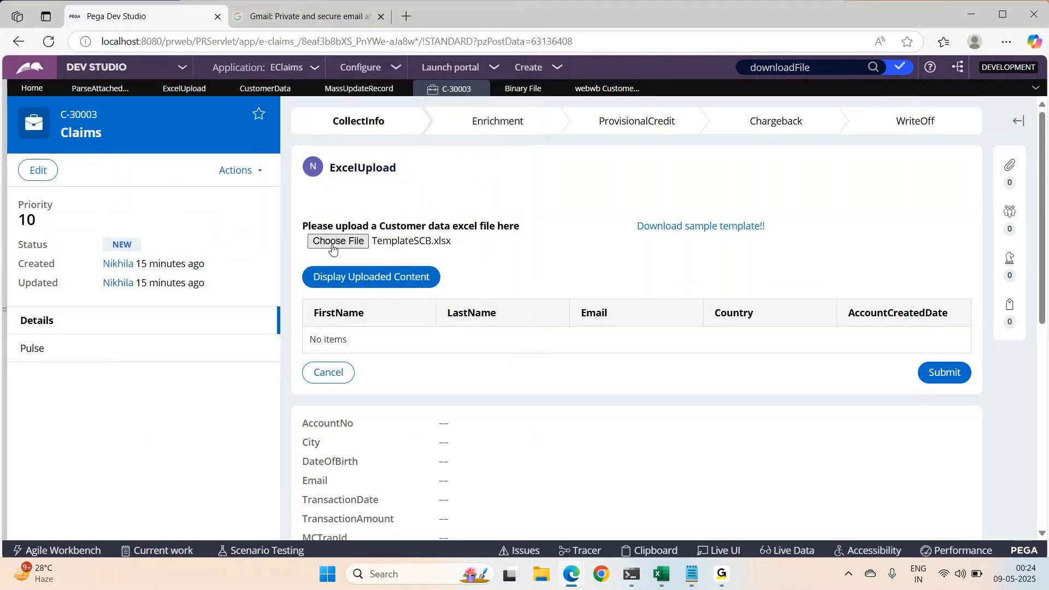
Step: Replace the chosen customer data file in the claim case with SCBExcelCustomer.xlsx from the Desktop
click(323, 244)
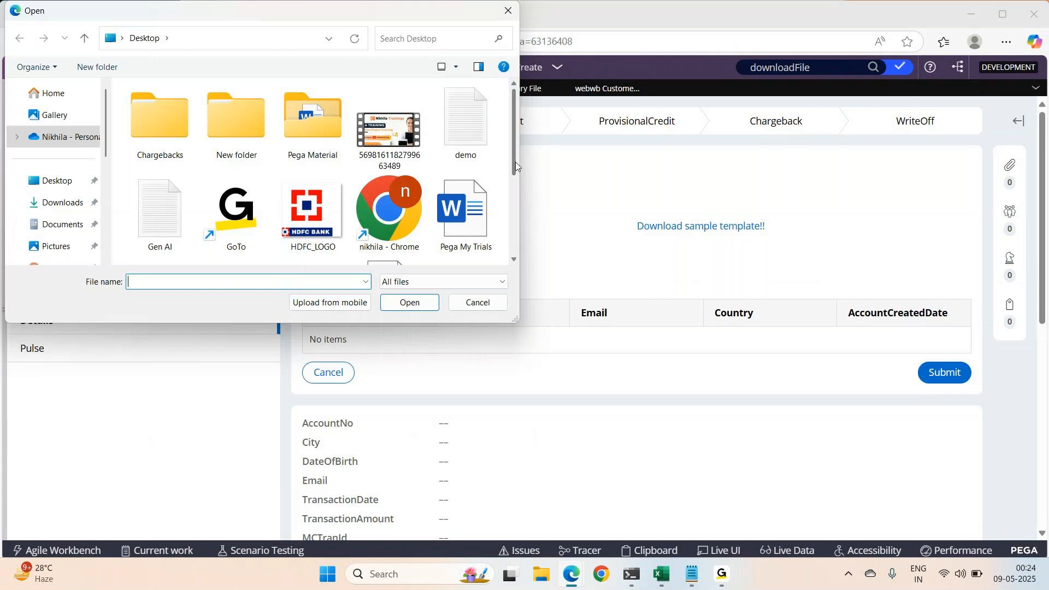
drag(516, 165, 512, 243)
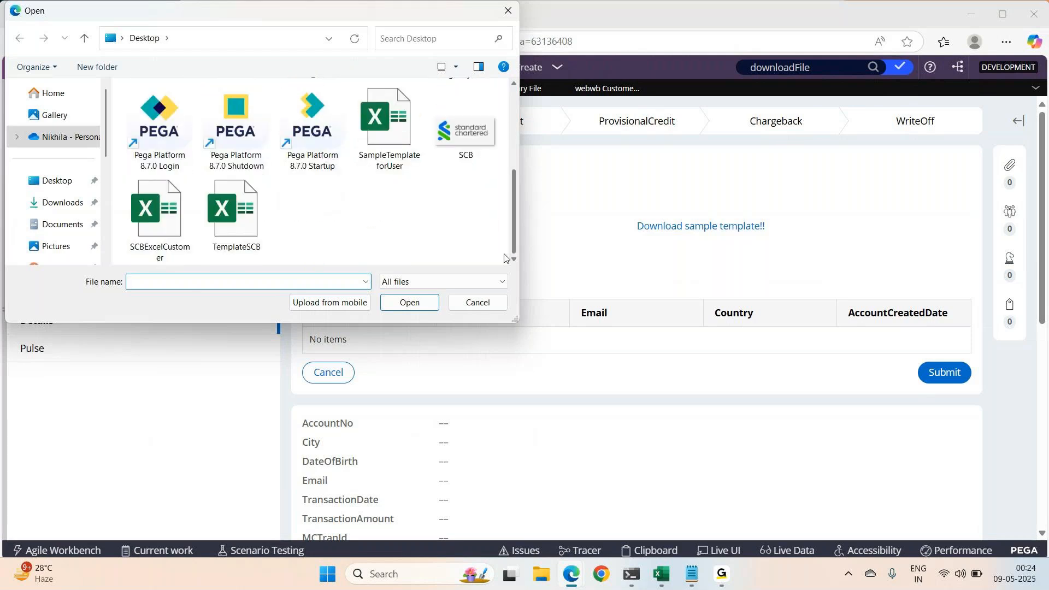
click(187, 210)
click(409, 302)
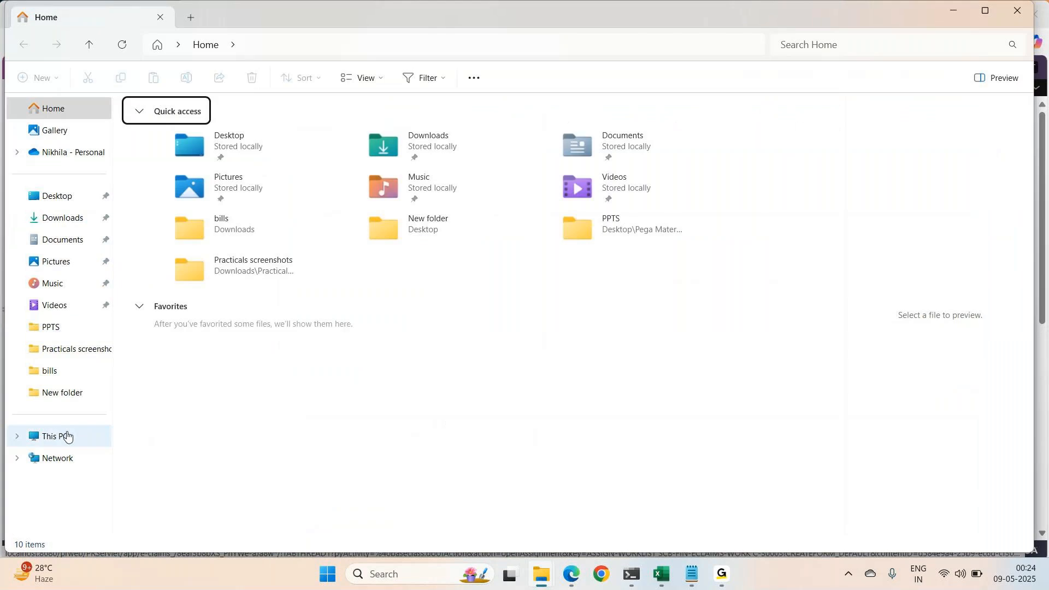
Step: In File Explorer, examine the files in C:\PRPCPersonalEdition\temp\StaticContent\global\ServiceExport, and minimize the File Explorer windows
click(65, 436)
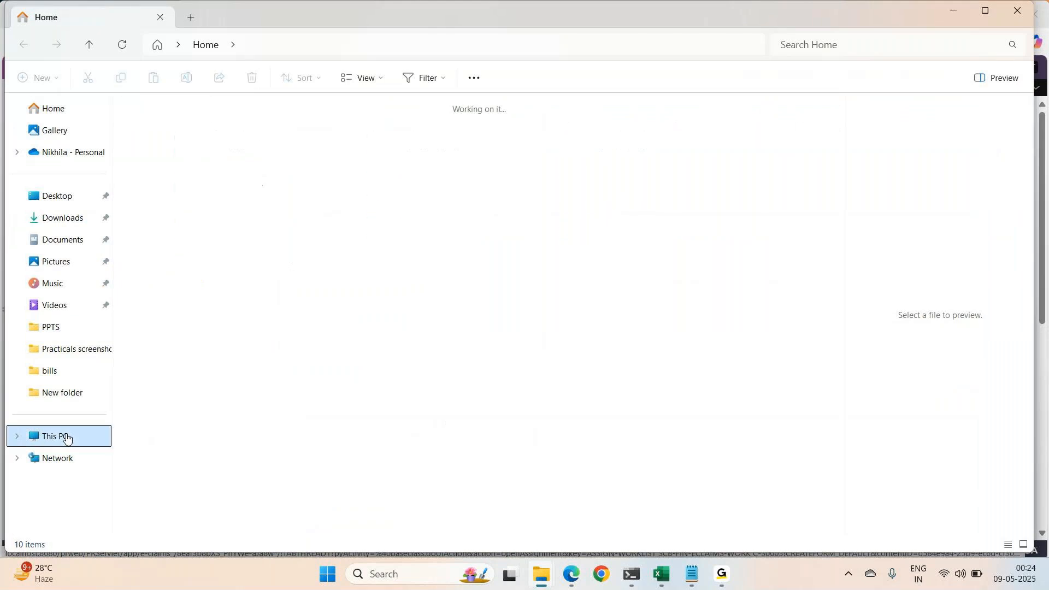
double_click(218, 146)
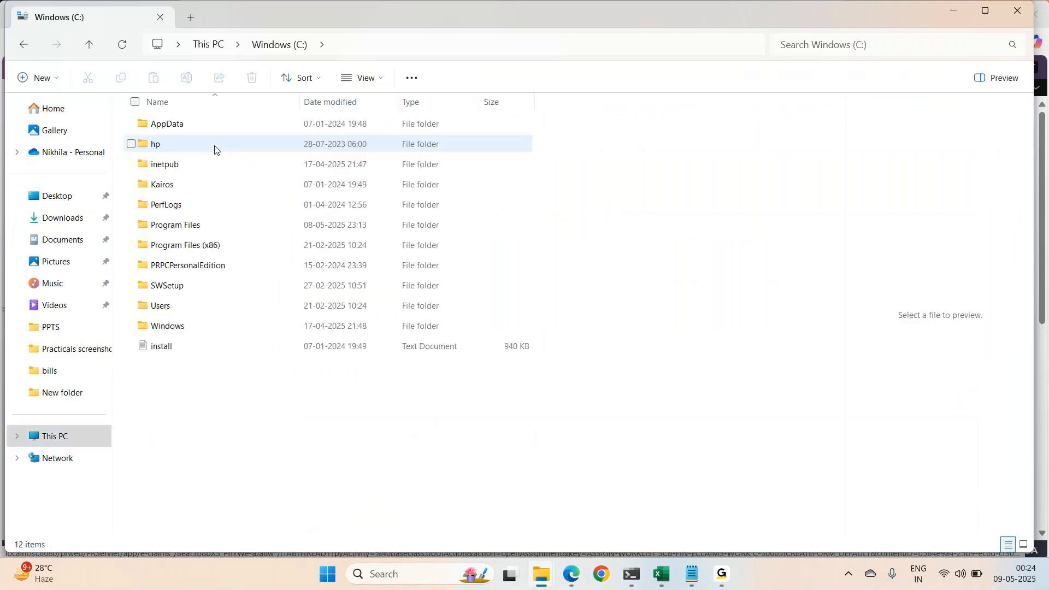
double_click(187, 266)
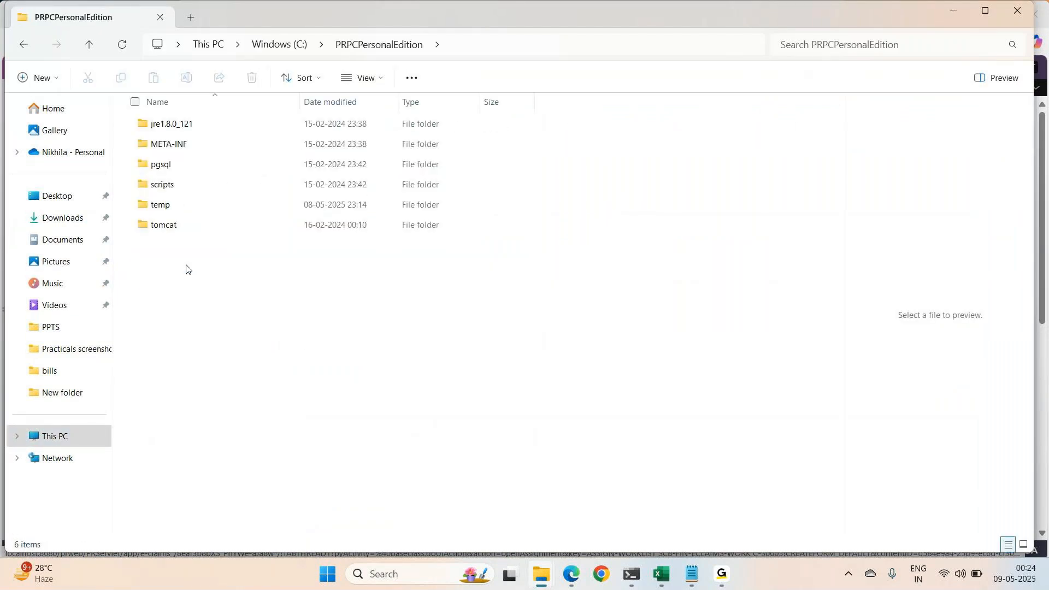
click(163, 207)
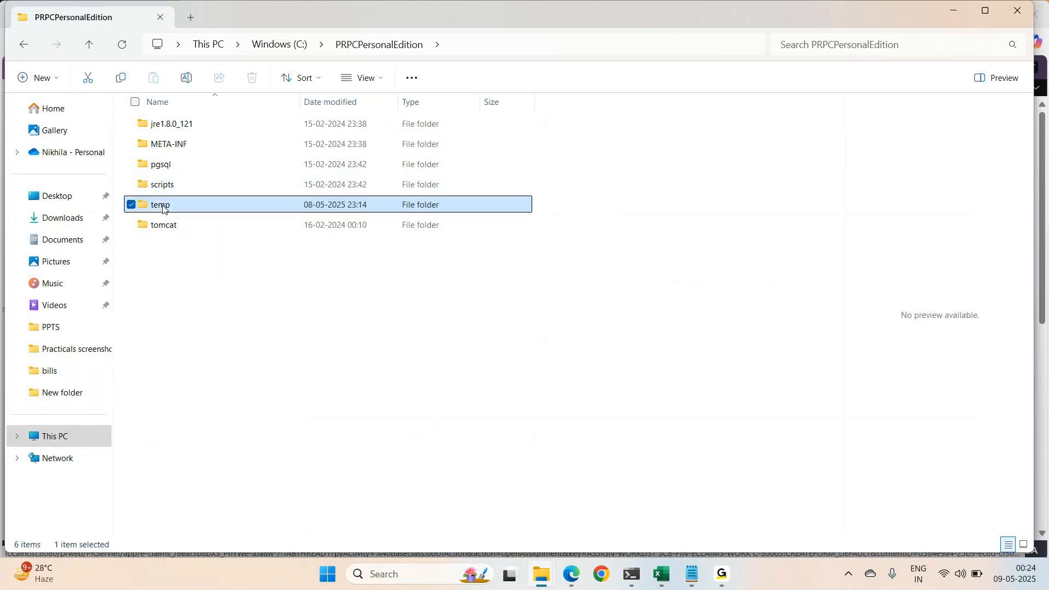
double_click(162, 208)
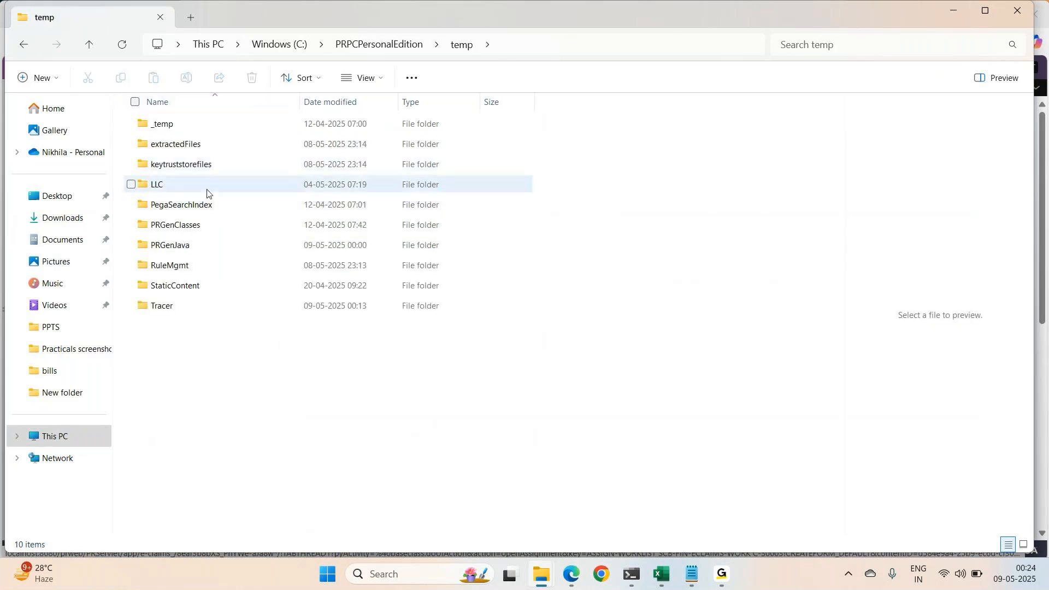
double_click(182, 285)
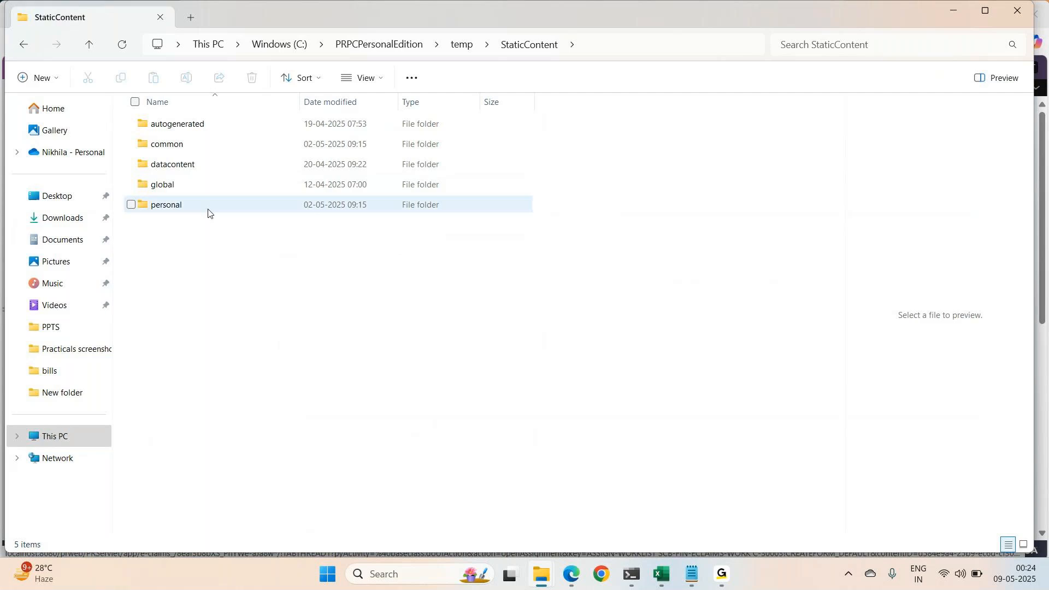
double_click(172, 184)
double_click(180, 130)
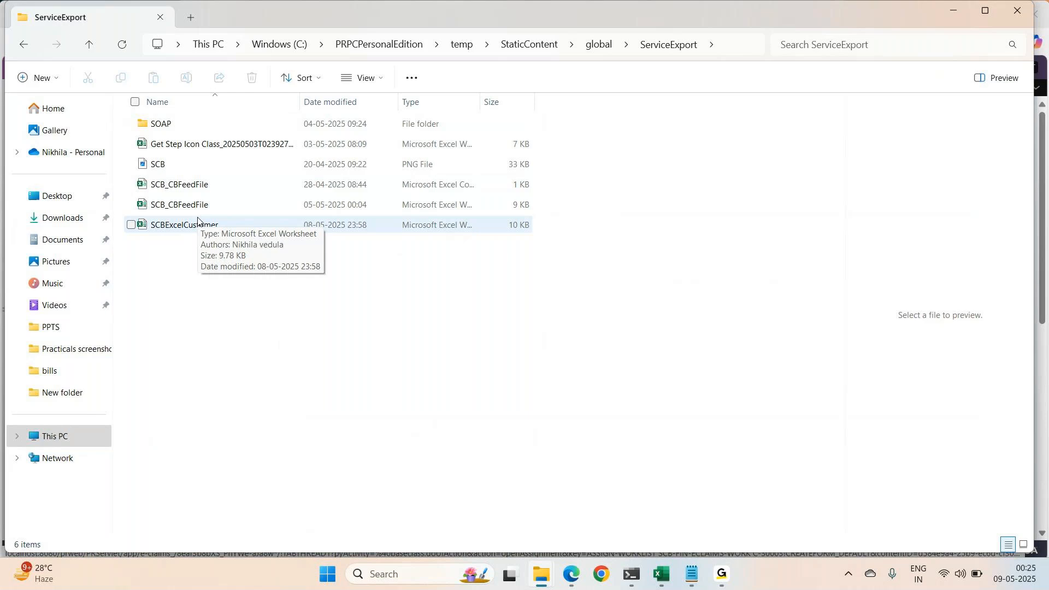
click(956, 14)
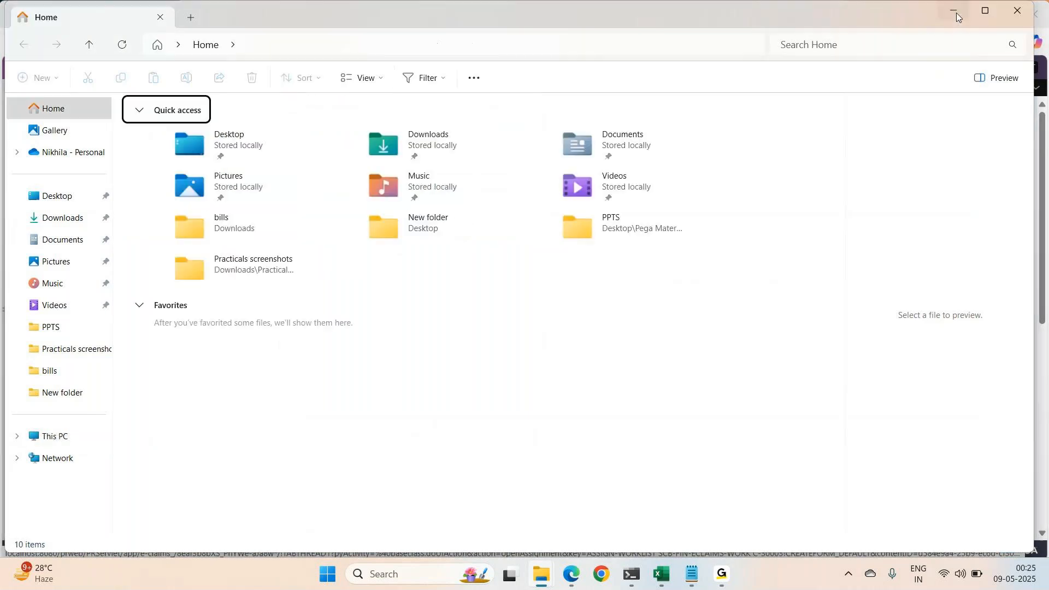
click(949, 12)
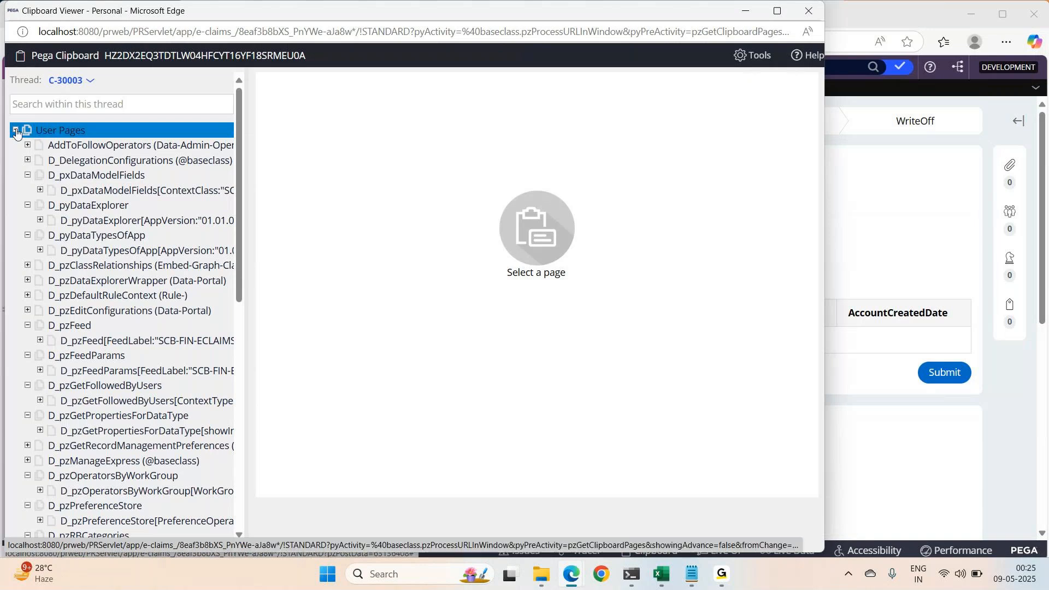
Step: Examine the pxRequestor system page and its embedded pages in the clipboard for the claim case thread
click(15, 129)
click(16, 176)
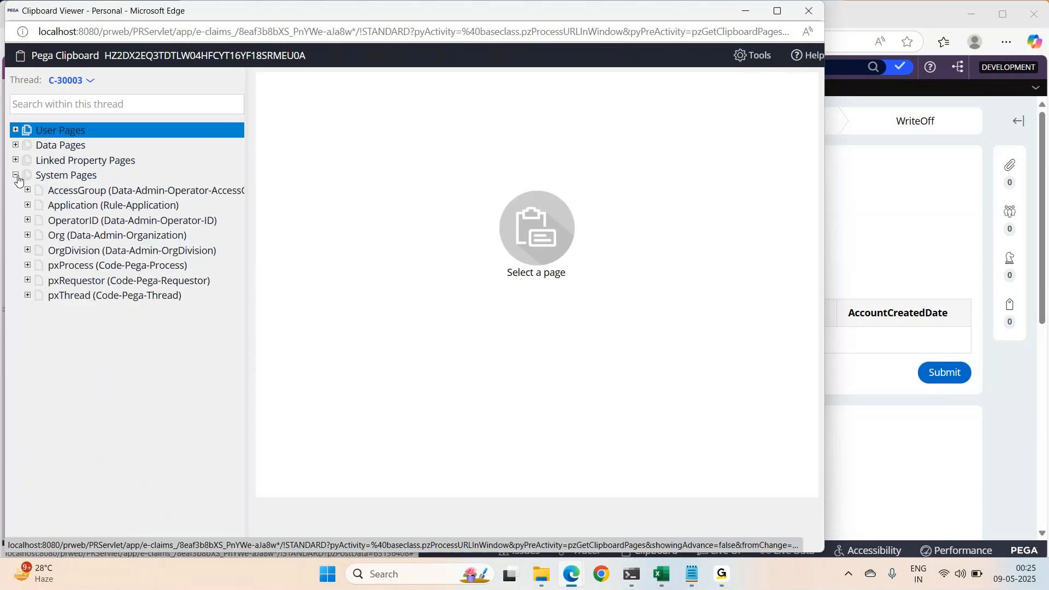
click(92, 280)
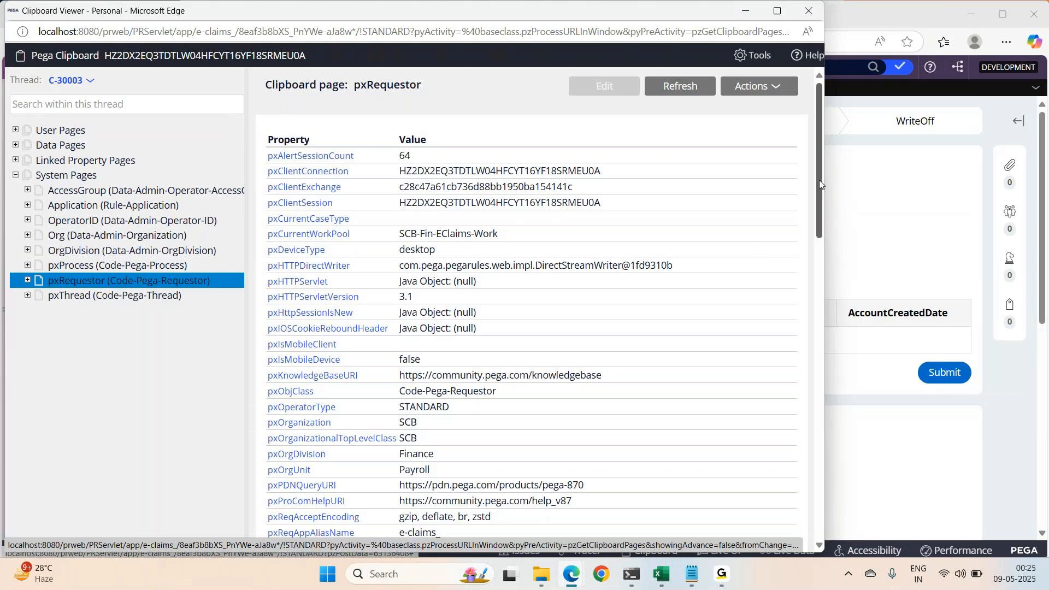
drag(821, 182, 852, 57)
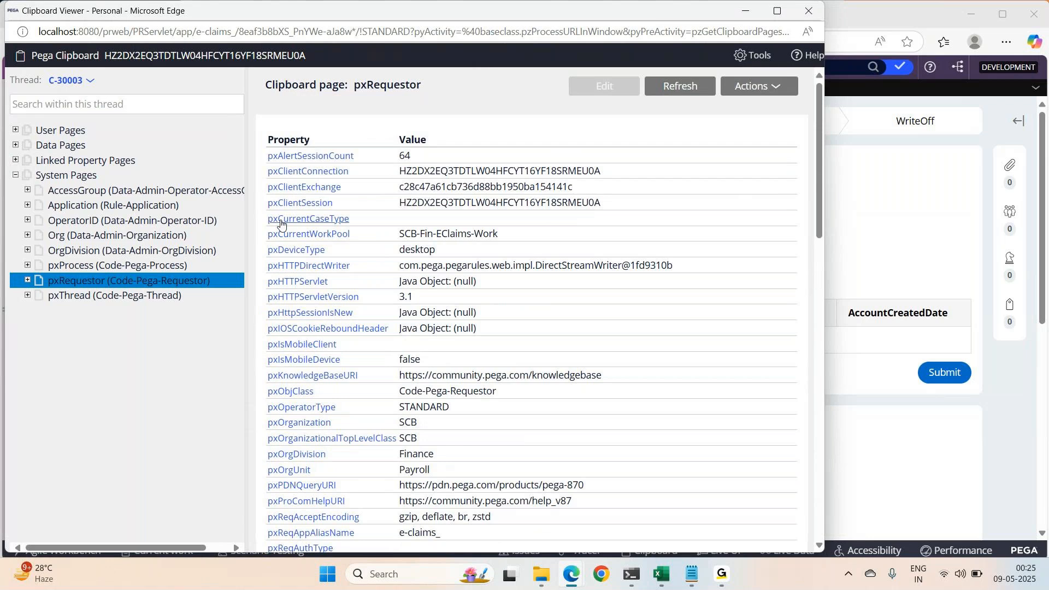
click(28, 280)
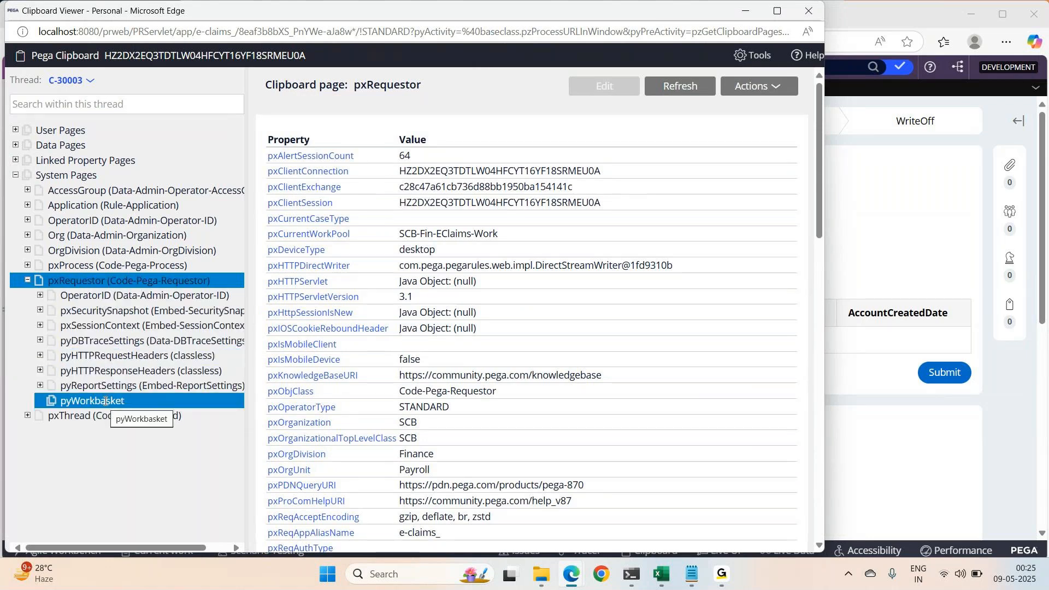
click(107, 324)
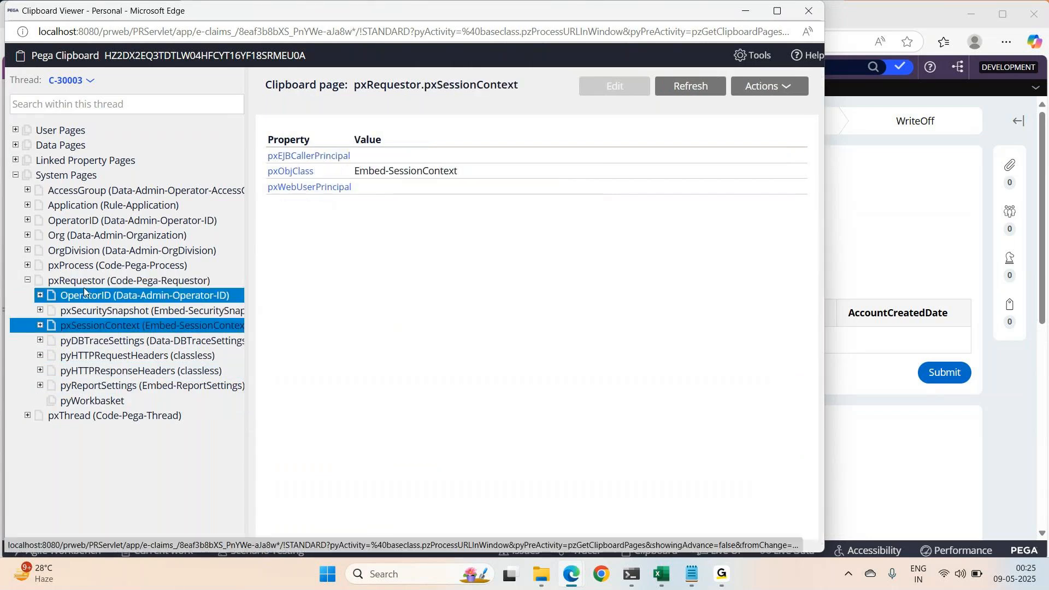
click(68, 280)
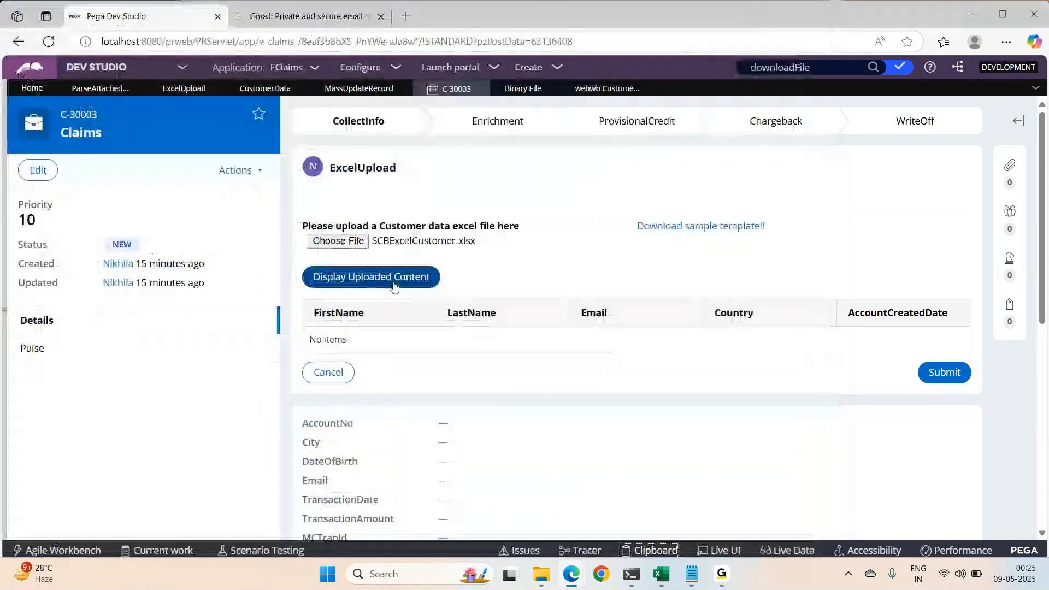
Step: Display the uploaded content in the claim case and check pyFileUpload on the clipboard's pxRequestor system page
click(394, 287)
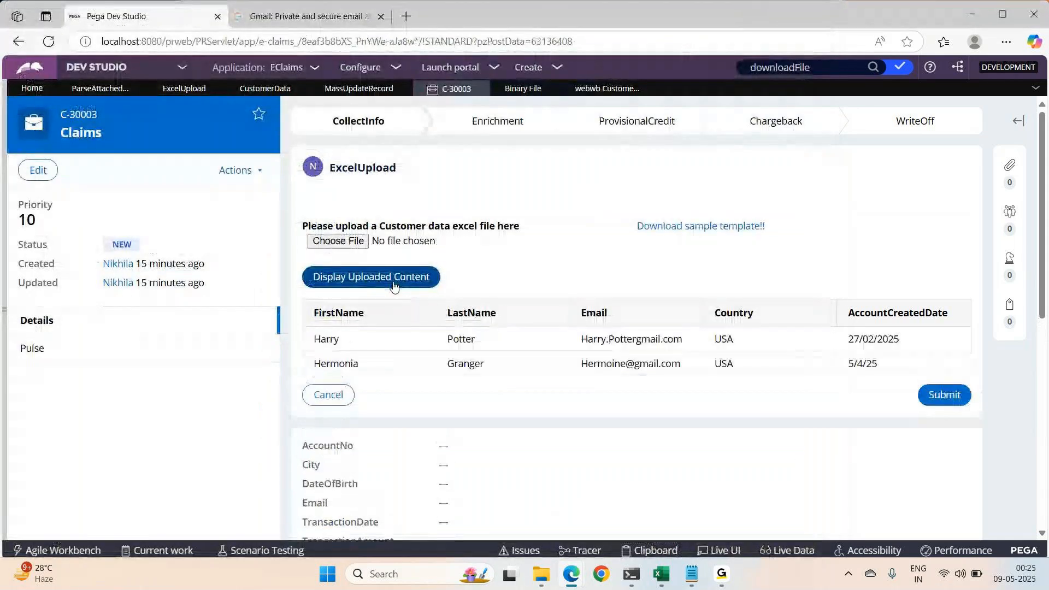
click(646, 550)
click(16, 131)
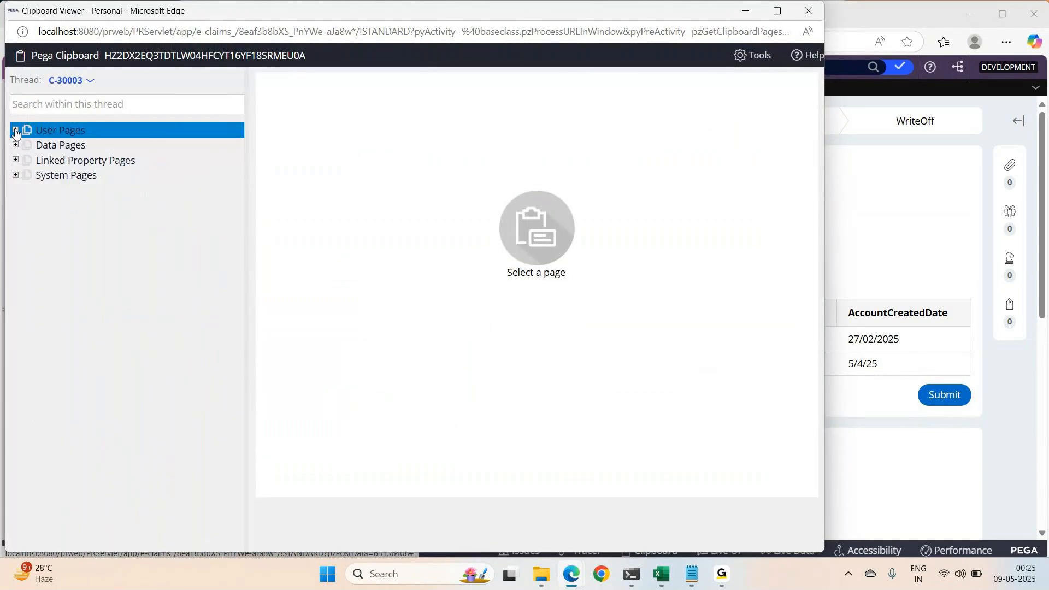
click(16, 175)
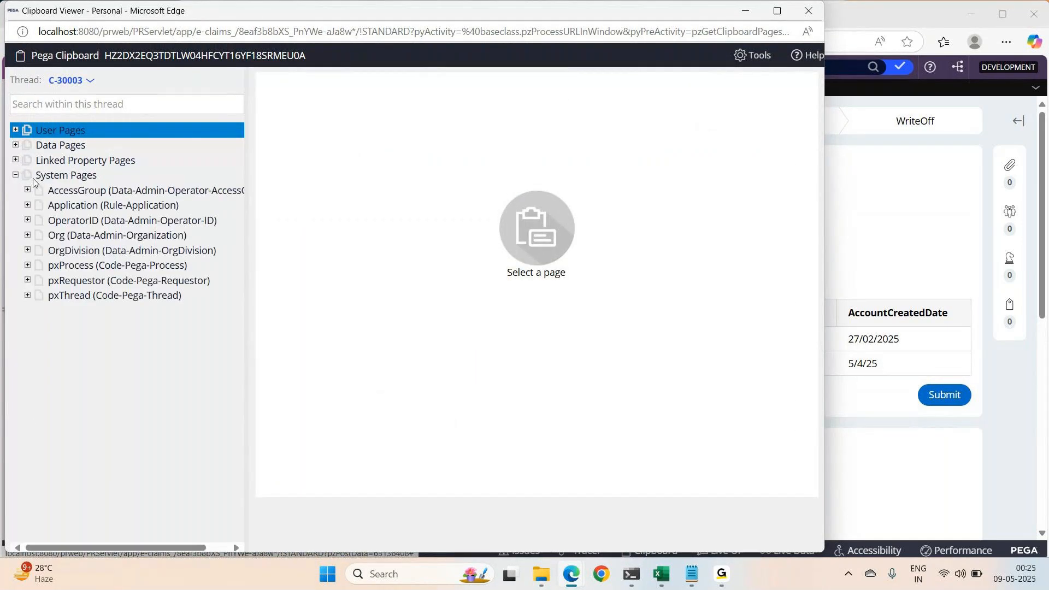
click(78, 286)
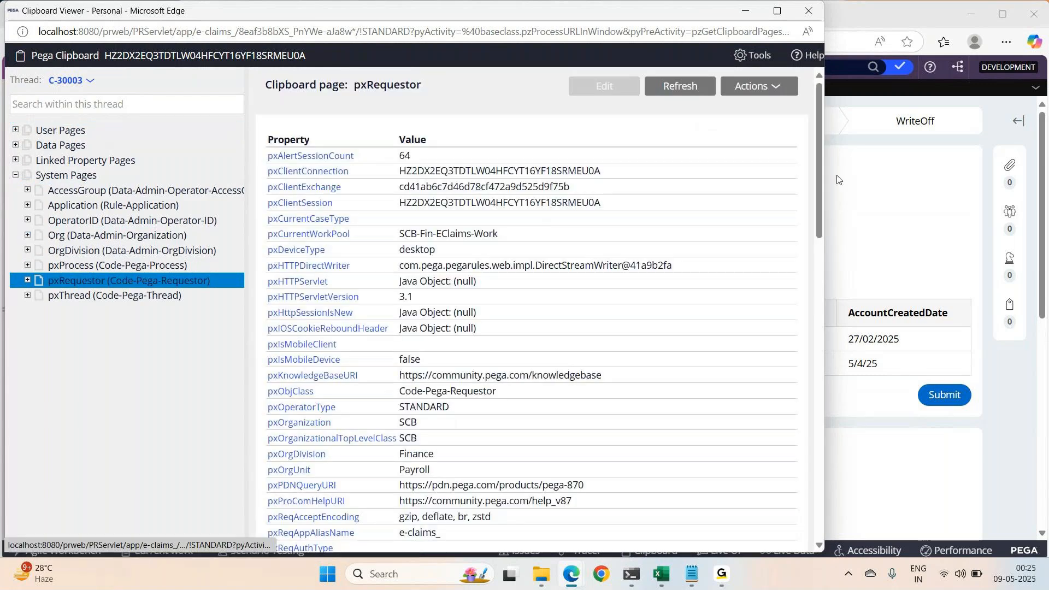
drag(821, 178, 822, 473)
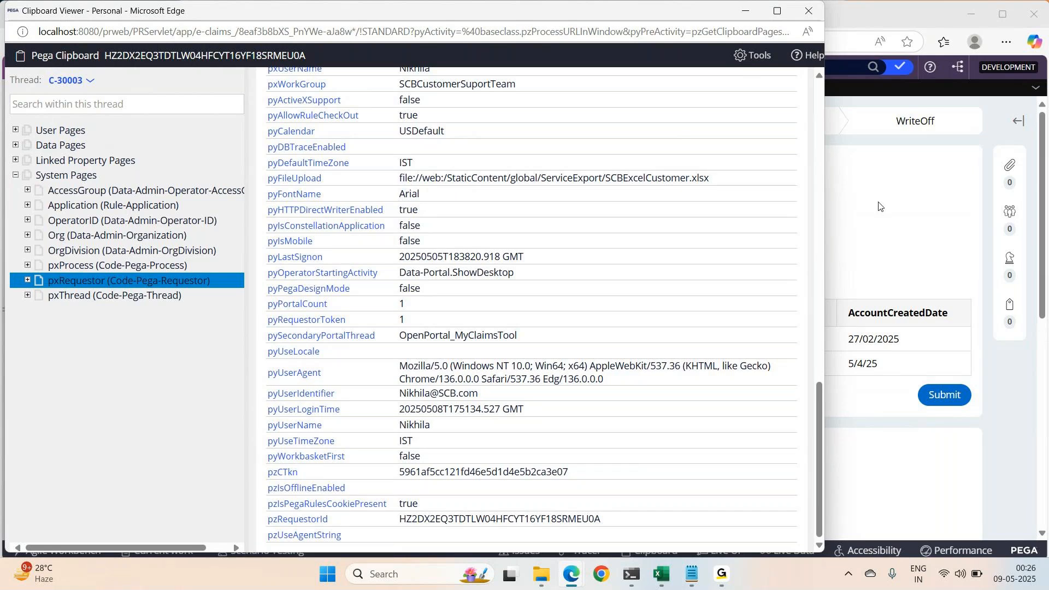
click(894, 249)
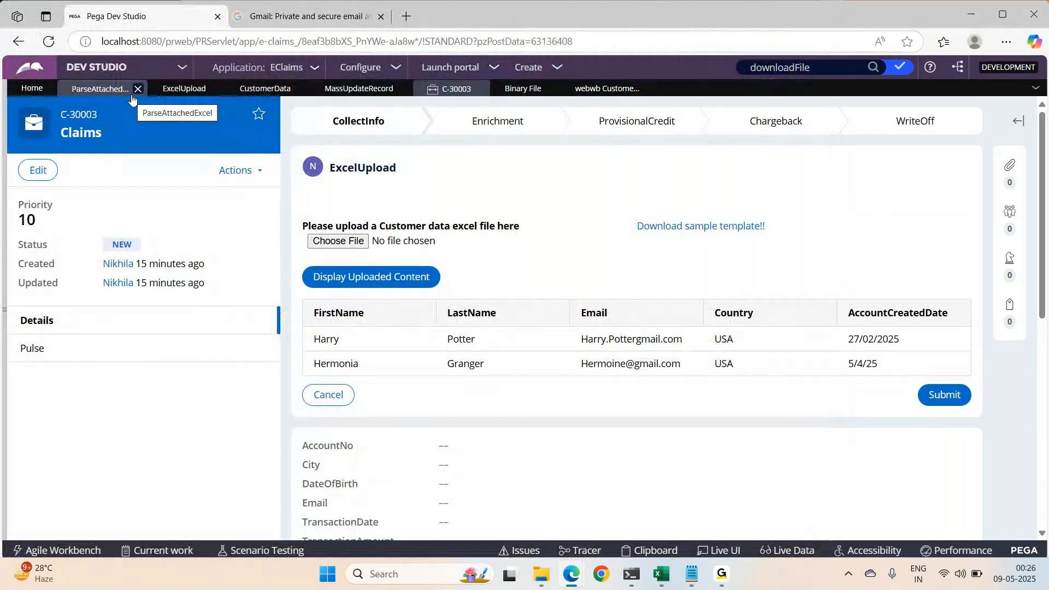
Step: Return to the ExcelUpload section and recheck the SCBExcelCustomer file in the ServiceExport folder in File Explorer
click(189, 93)
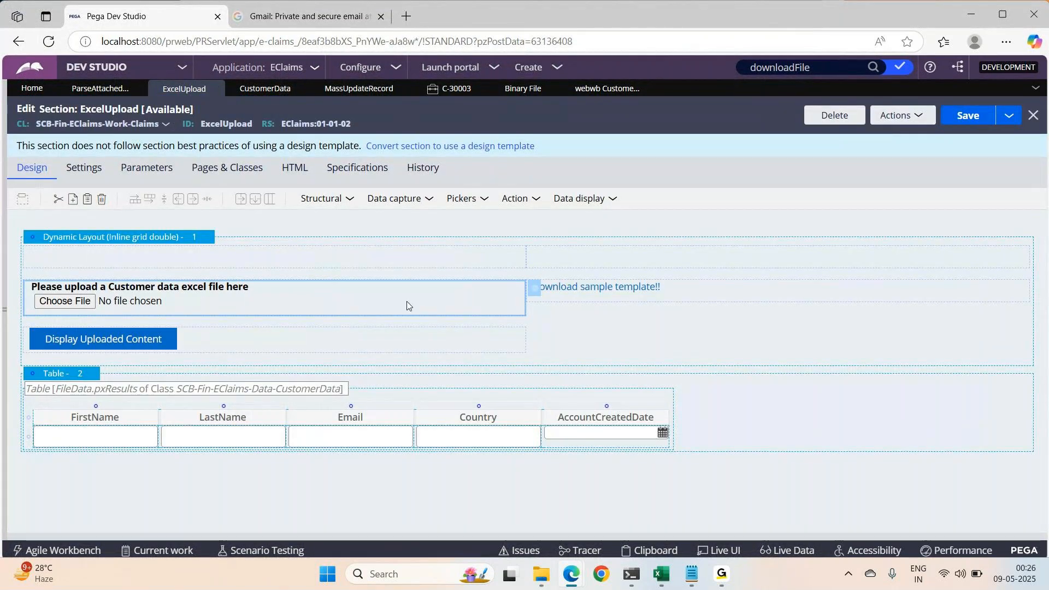
mouse_move(547, 579)
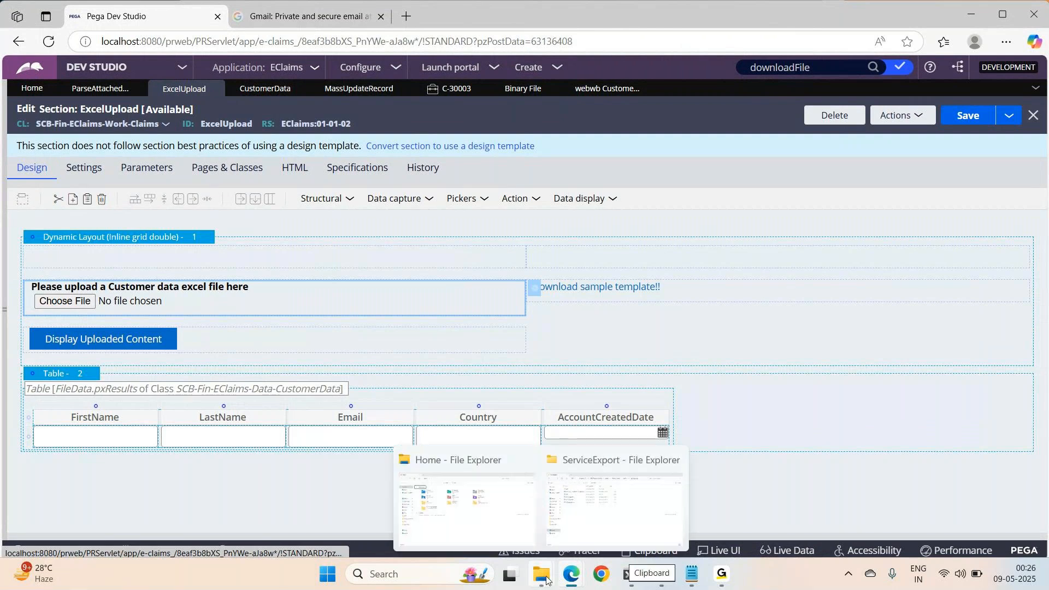
click(612, 522)
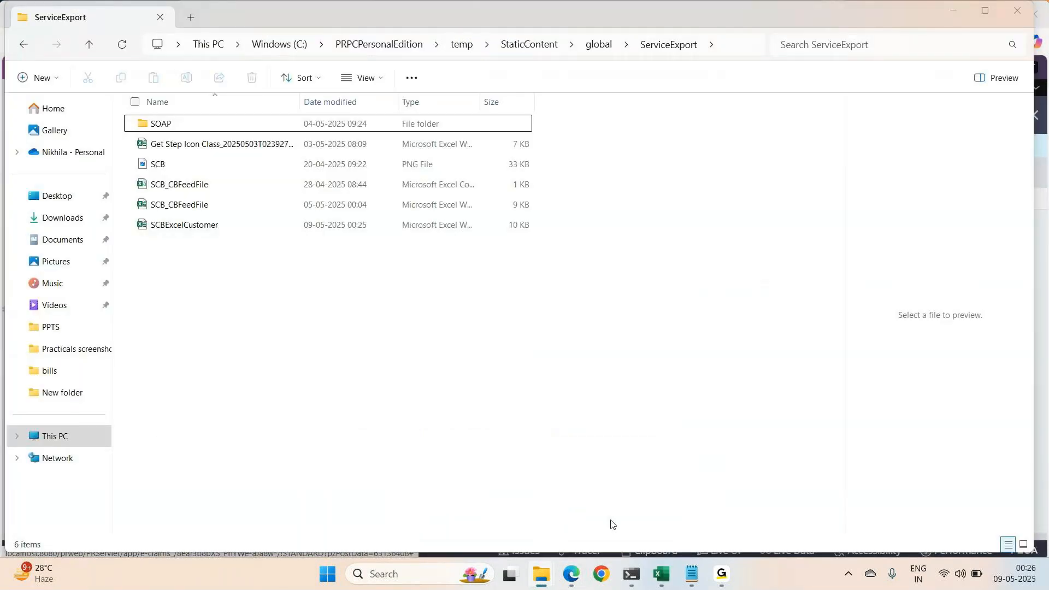
key(alt+Tab)
Step: Switch to Notepad and review the question about parsing the data in Excel, then return to Dev Studio
click(699, 588)
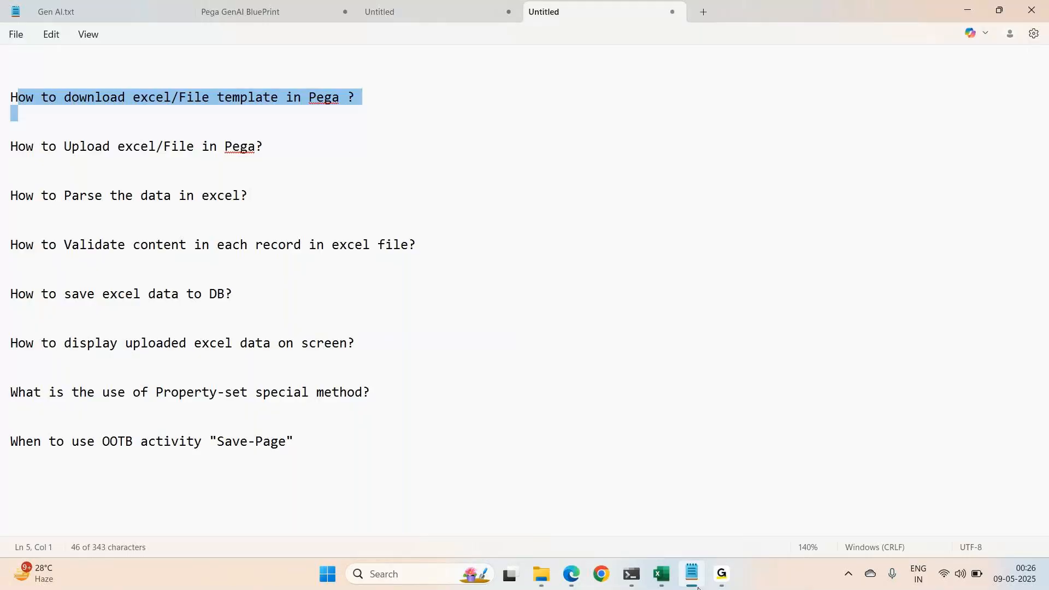
click(274, 205)
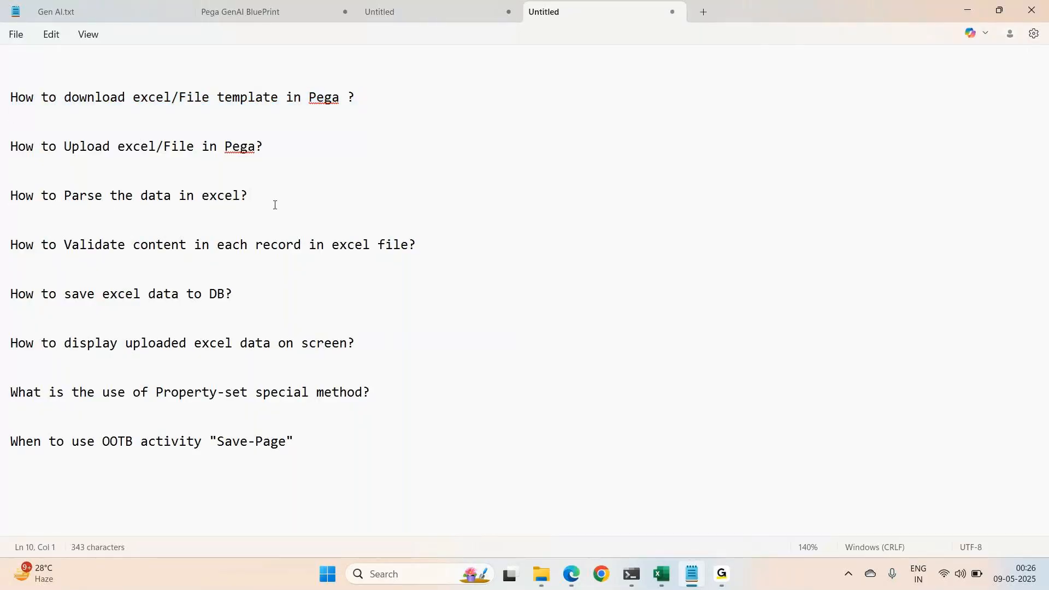
key(alt+Tab)
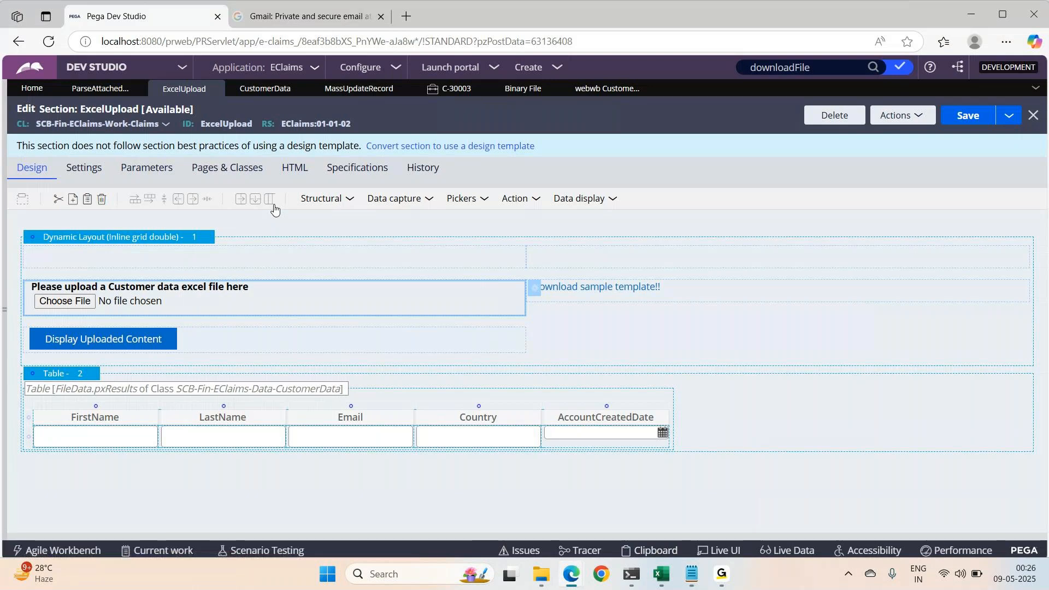
Step: Examine the customer rows of the SCBExcelCustomer workbook in Excel, then open the ParseAttachedExcel activity in Dev Studio
key(super+d)
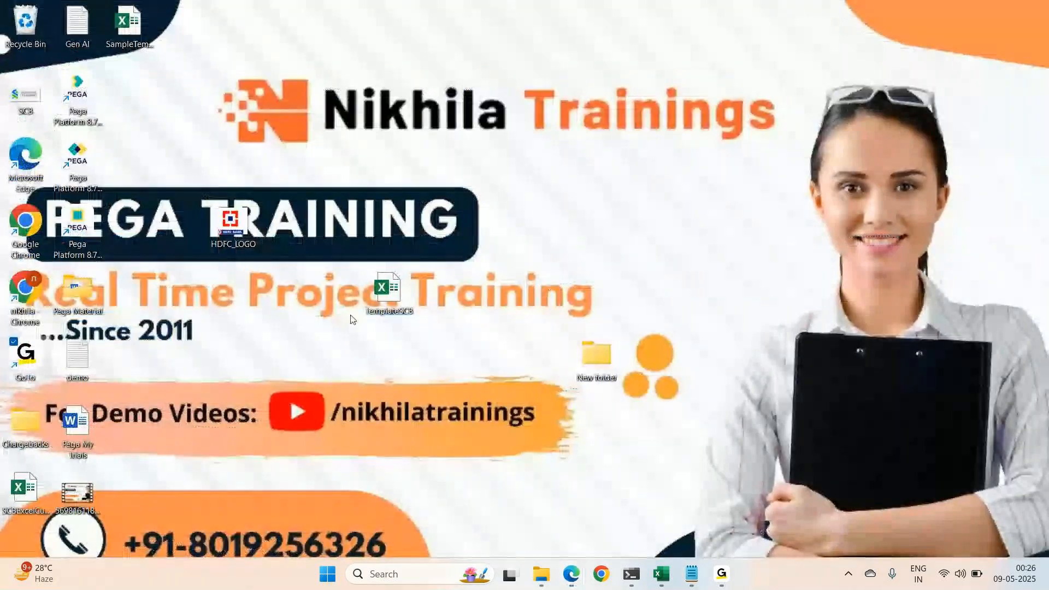
mouse_move(661, 571)
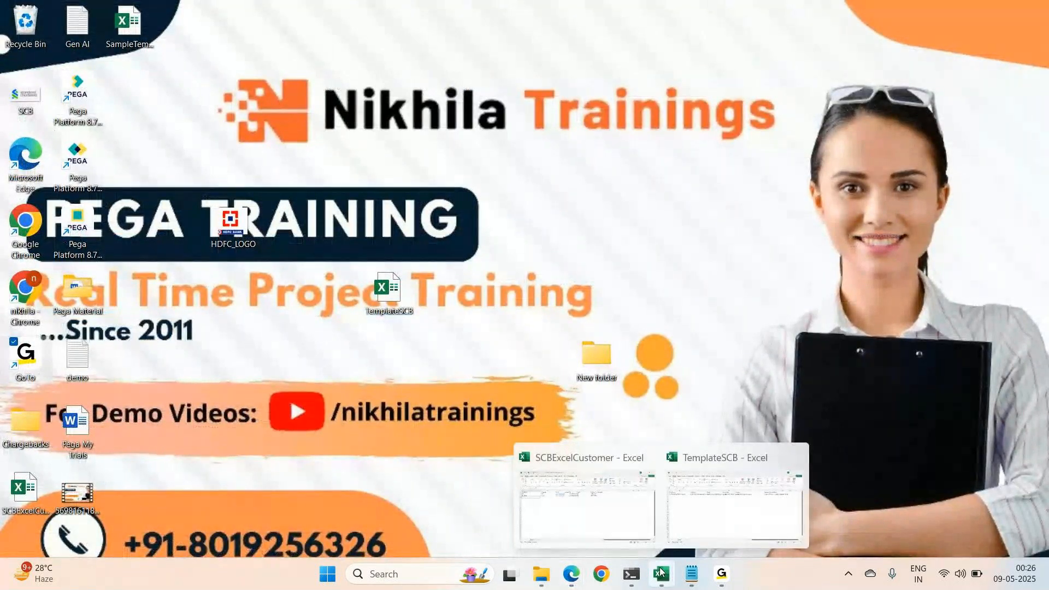
click(587, 505)
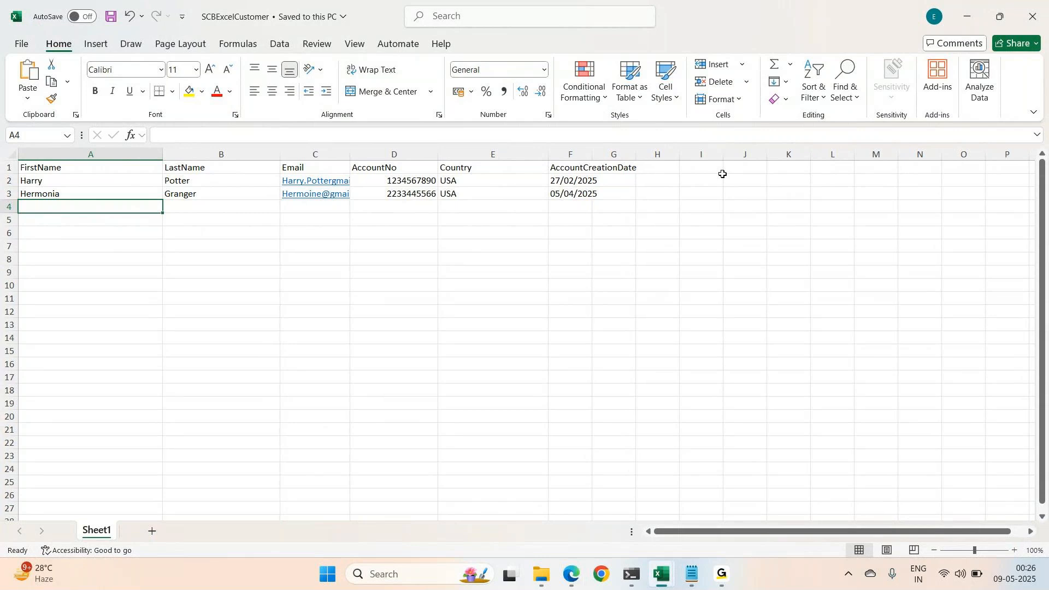
key(alt+Tab)
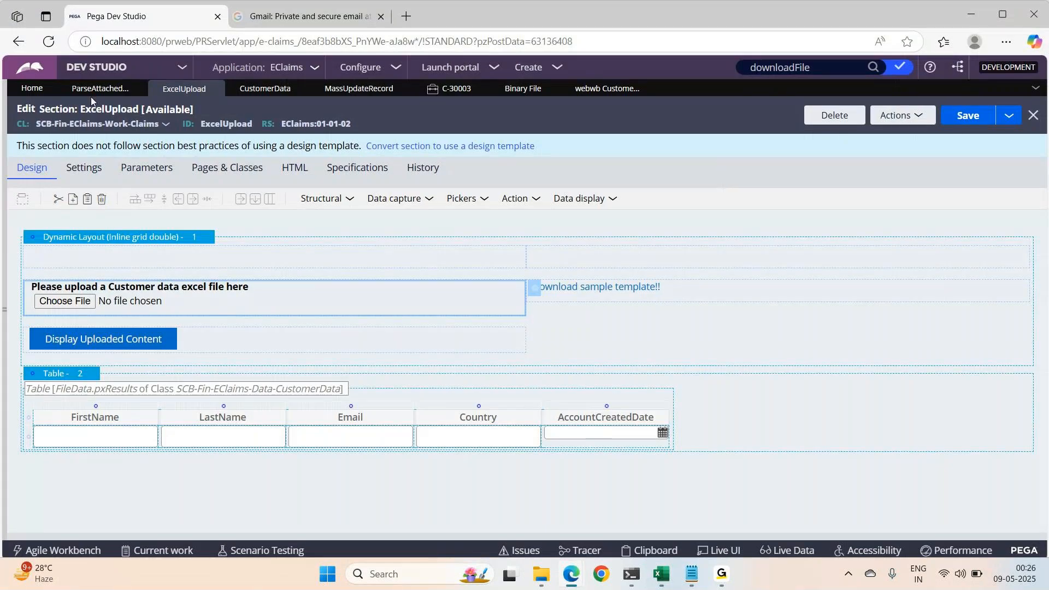
click(84, 92)
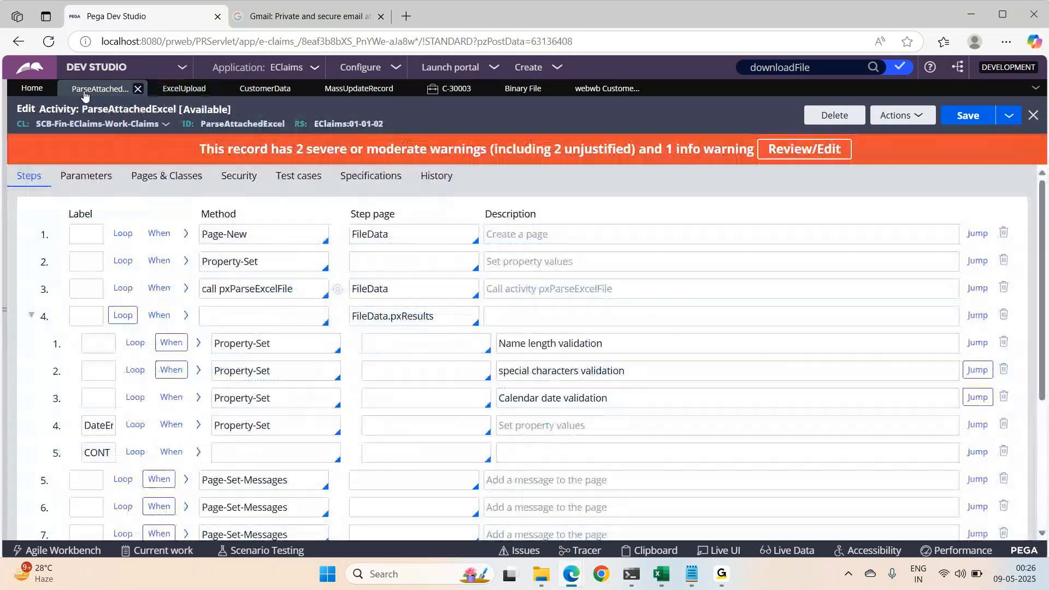
Step: Check the classes of the FileData and FileData.pxResults pages in the ParseAttachedExcel activity, then return to its steps
double_click(252, 122)
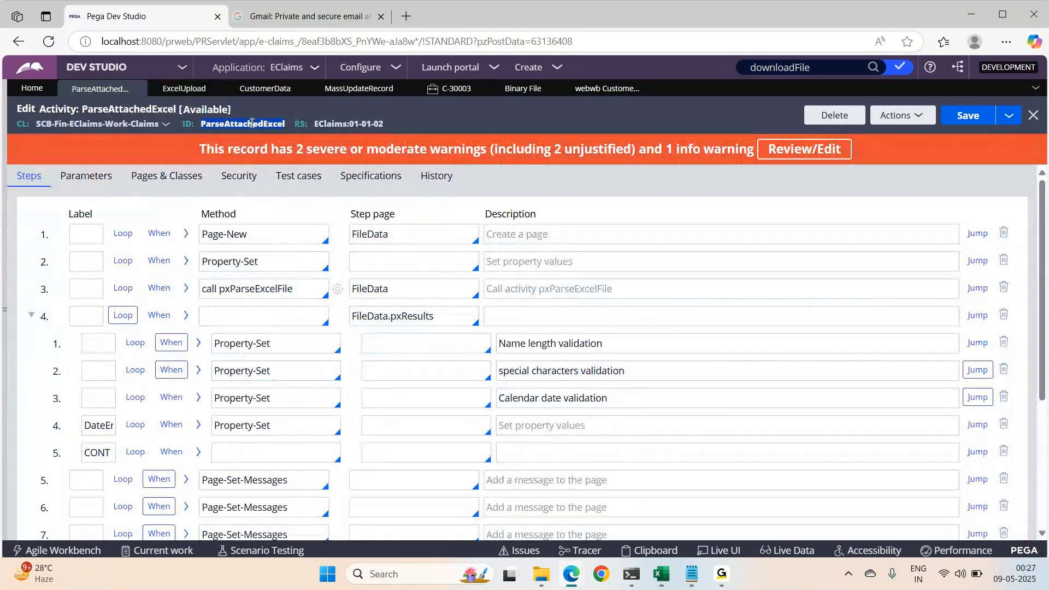
double_click(365, 229)
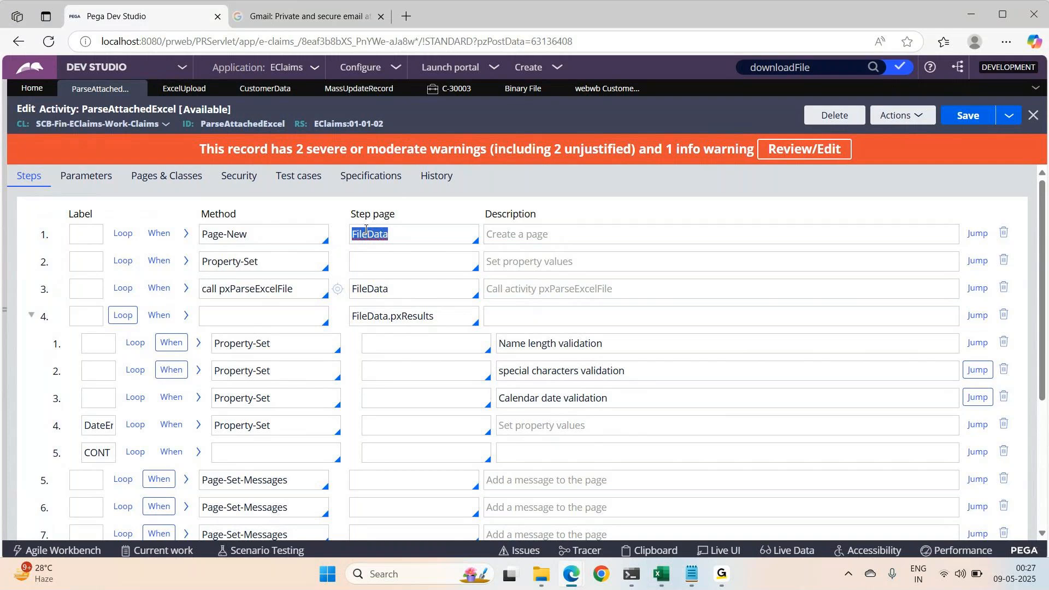
click(171, 180)
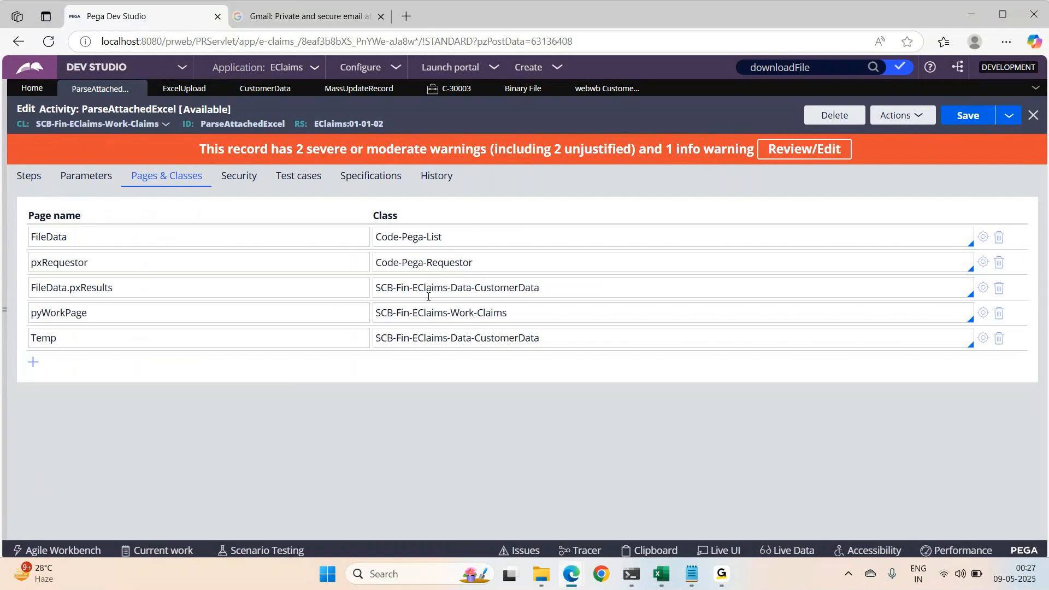
drag(561, 296, 370, 300)
click(368, 300)
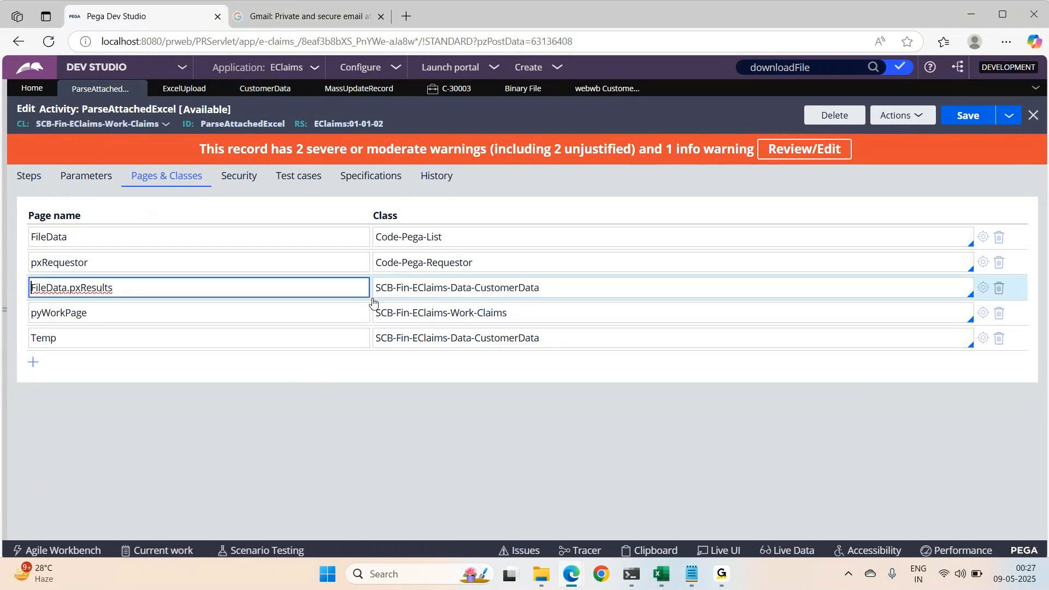
click(25, 183)
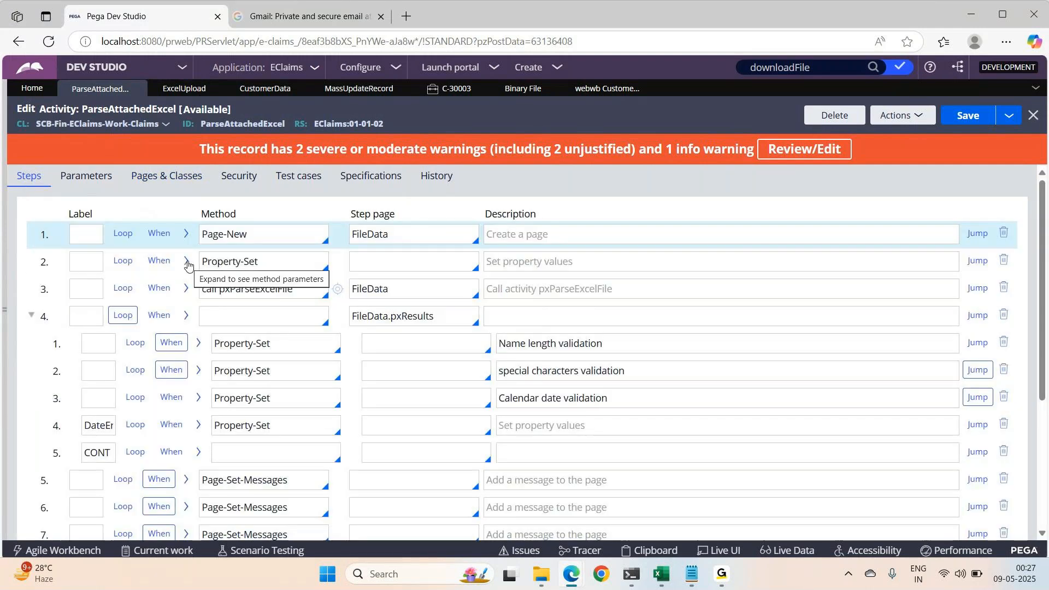
Step: Briefly expand the parameters of the Property-Set method in step 2 and highlight pxParseExcelFile in step 3
click(188, 265)
click(188, 265)
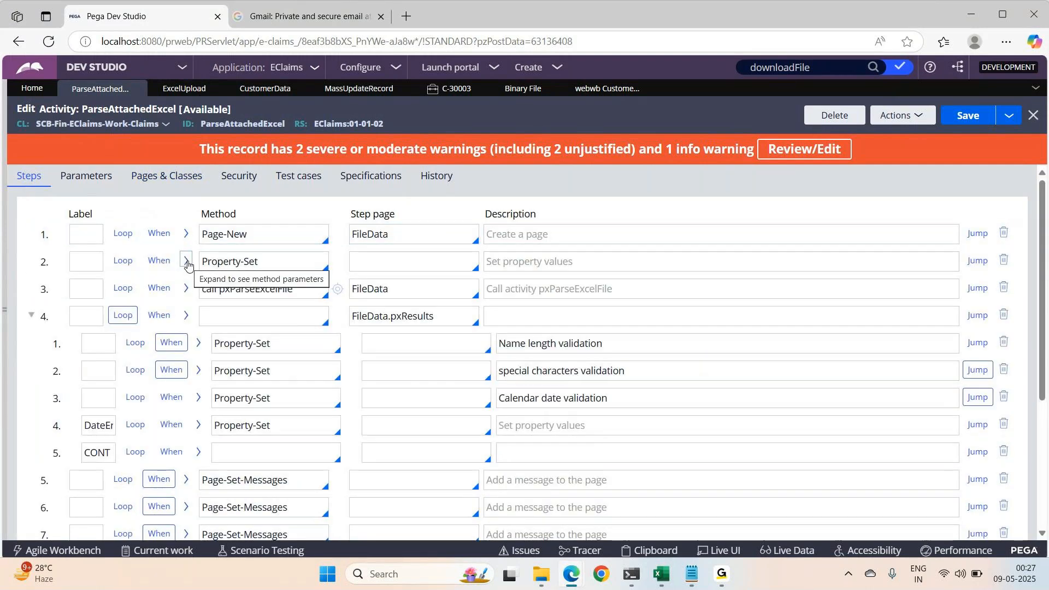
double_click(250, 291)
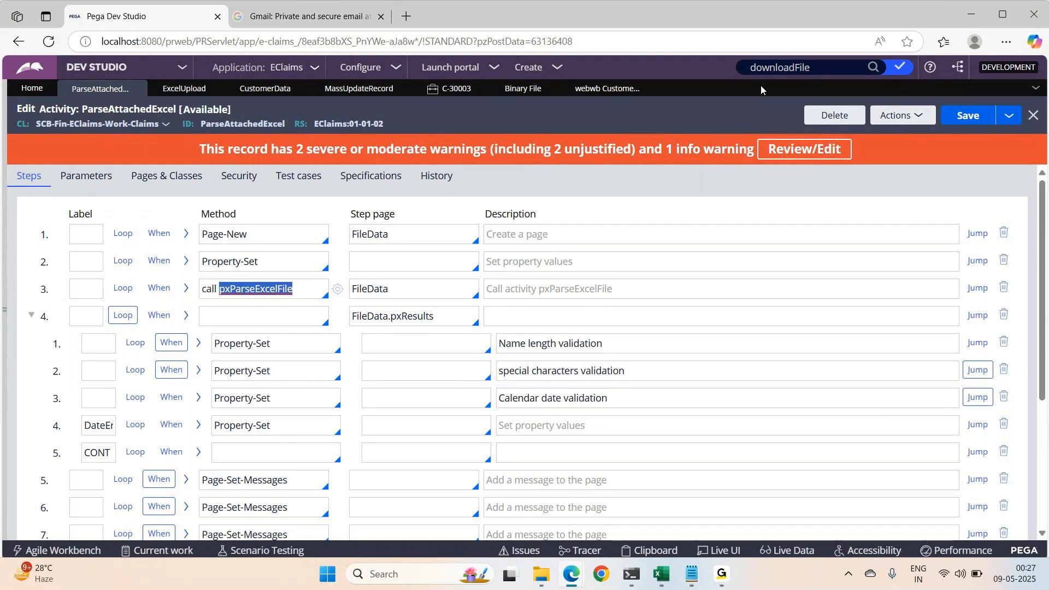
Step: Search Dev Studio for the parsing rule with msoparse and dismiss the search results
click(784, 66)
text(msp)
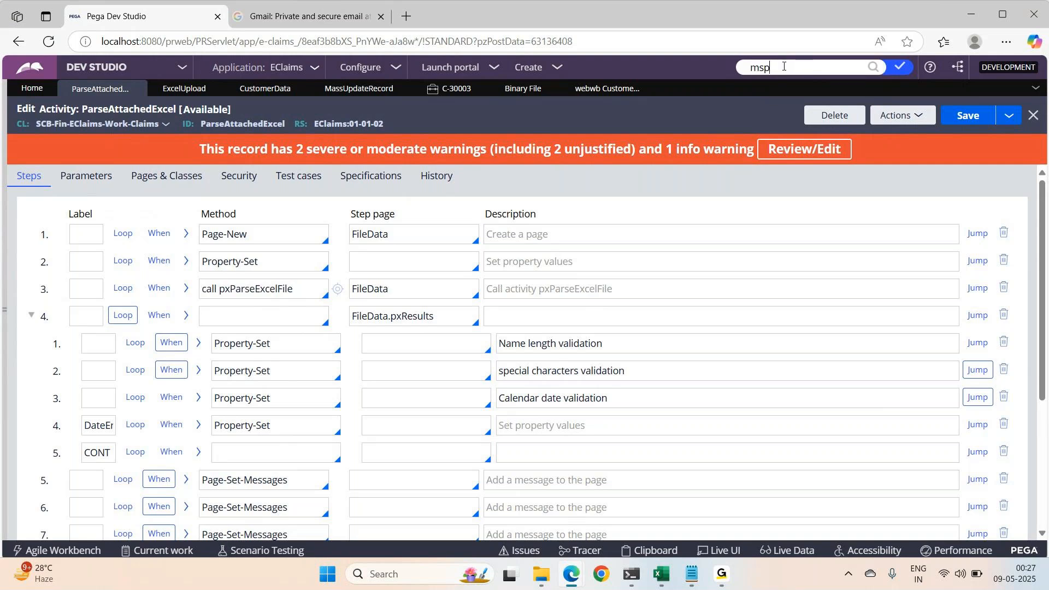
key(BackSpace)
text(oparseecce)
key(Return)
key(End)
key(BackSpace)
key(BackSpace)
key(BackSpace)
key(BackSpace)
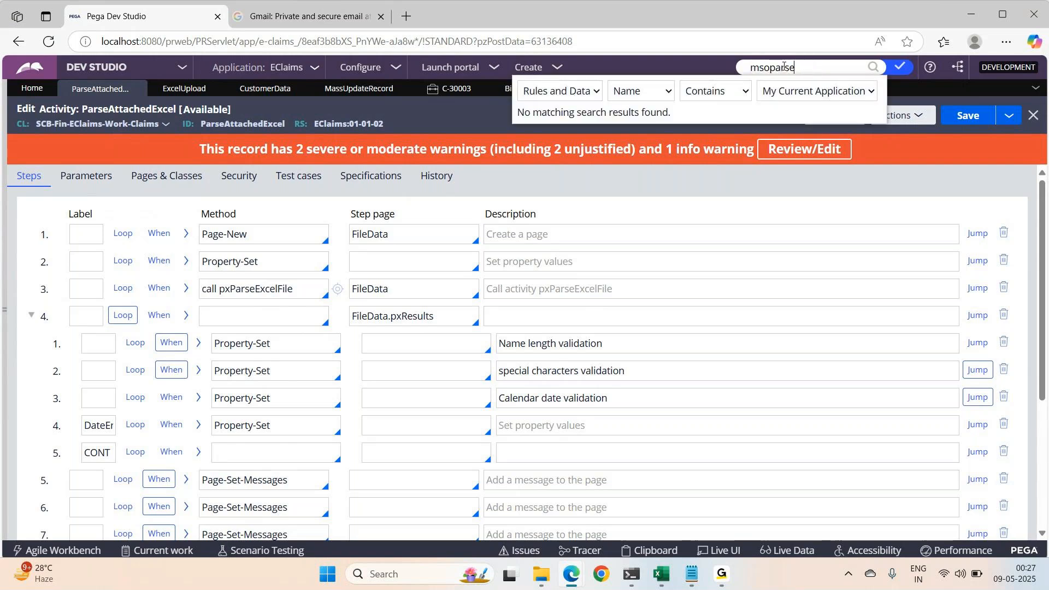
key(Return)
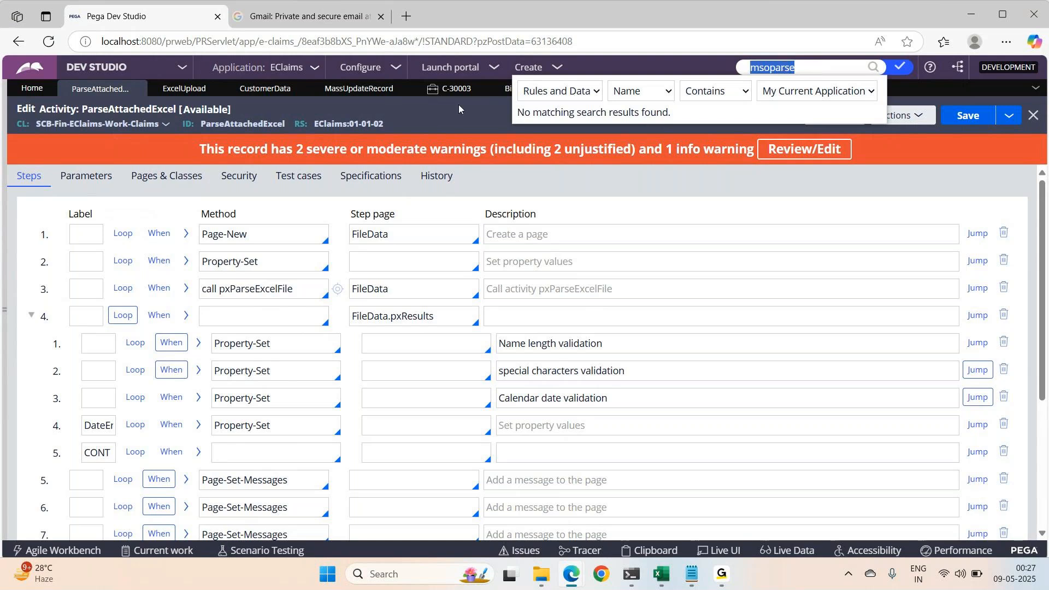
click(444, 110)
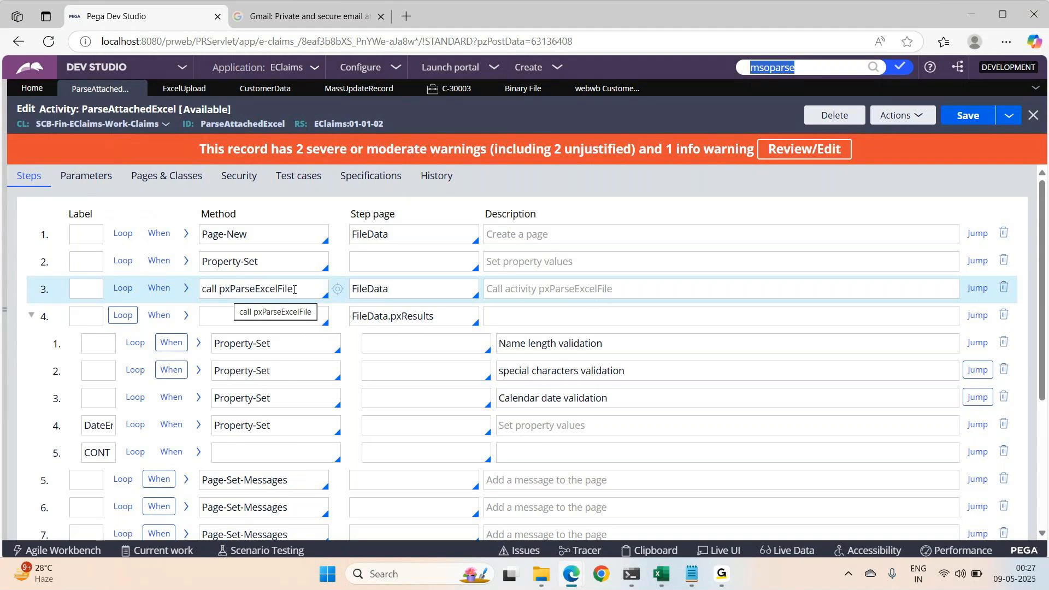
Step: Inspect the FSFileName parameter of the pxParseExcelFile call and compare it with pyFileUpload on the clipboard's pxRequestor page
click(187, 292)
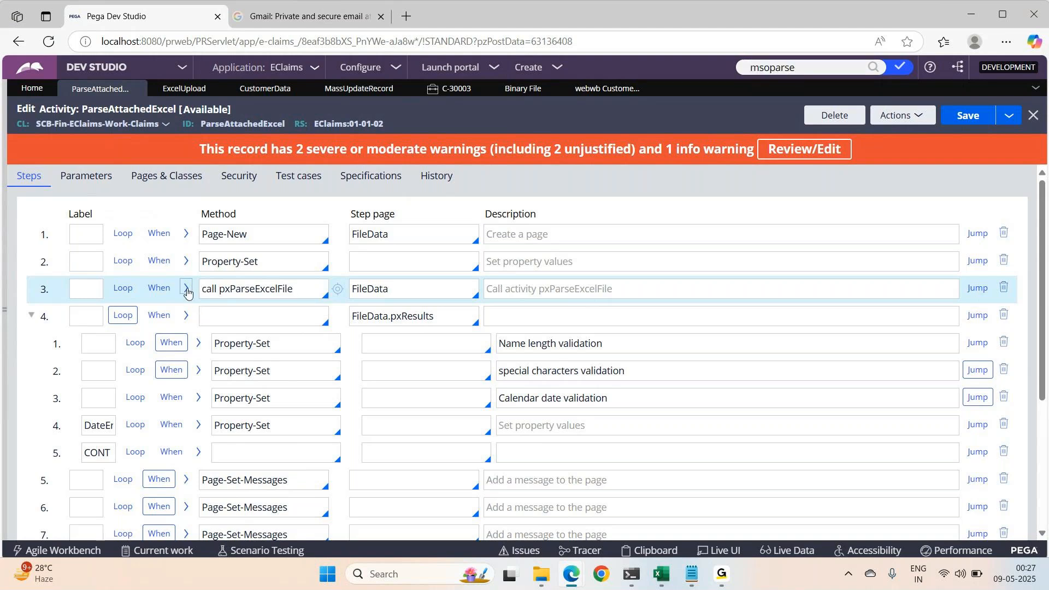
right_click(218, 401)
click(219, 400)
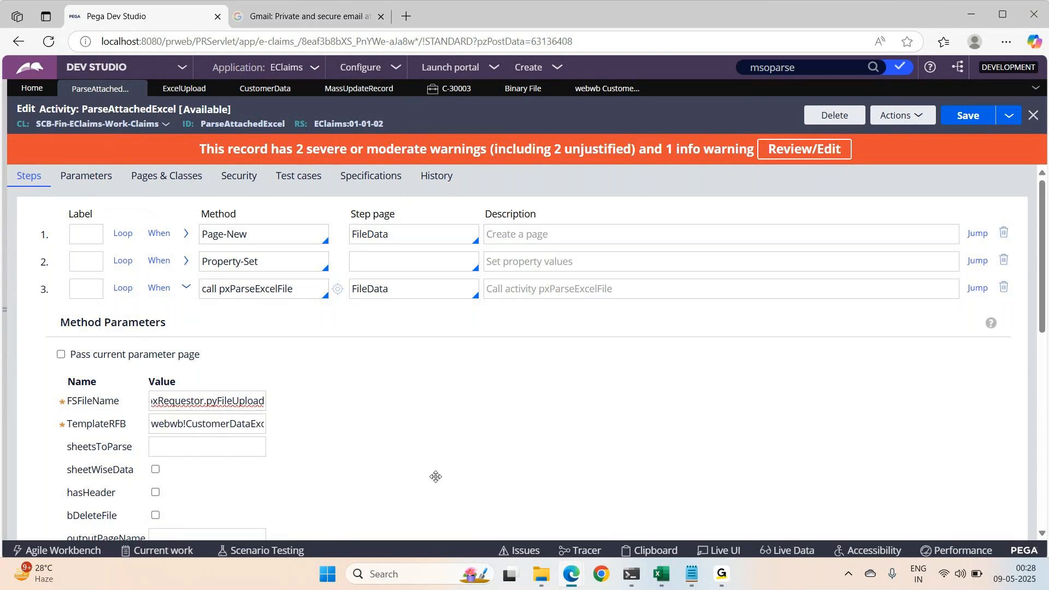
mouse_move(570, 579)
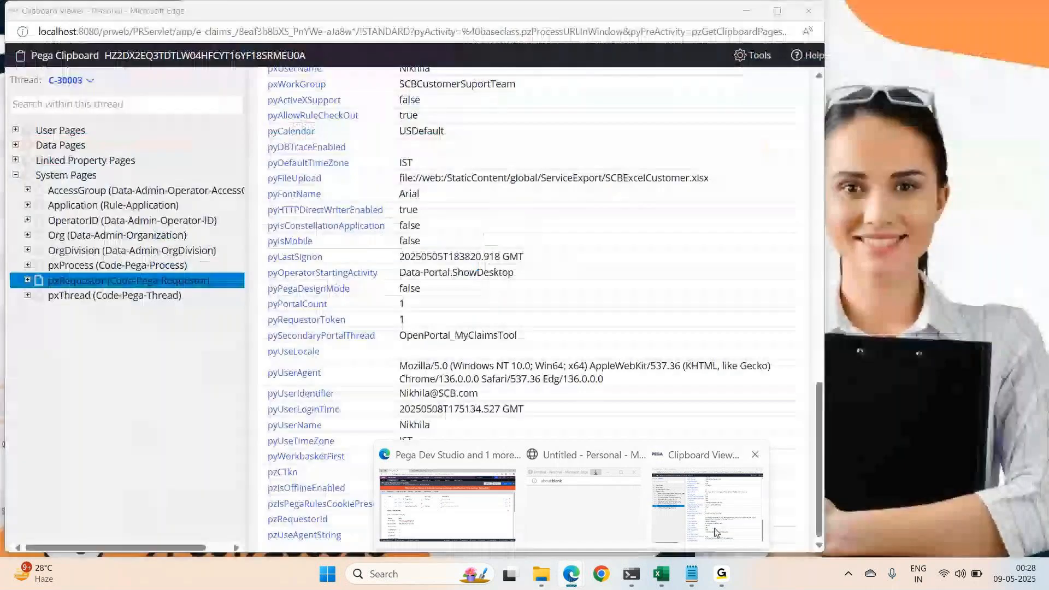
click(713, 528)
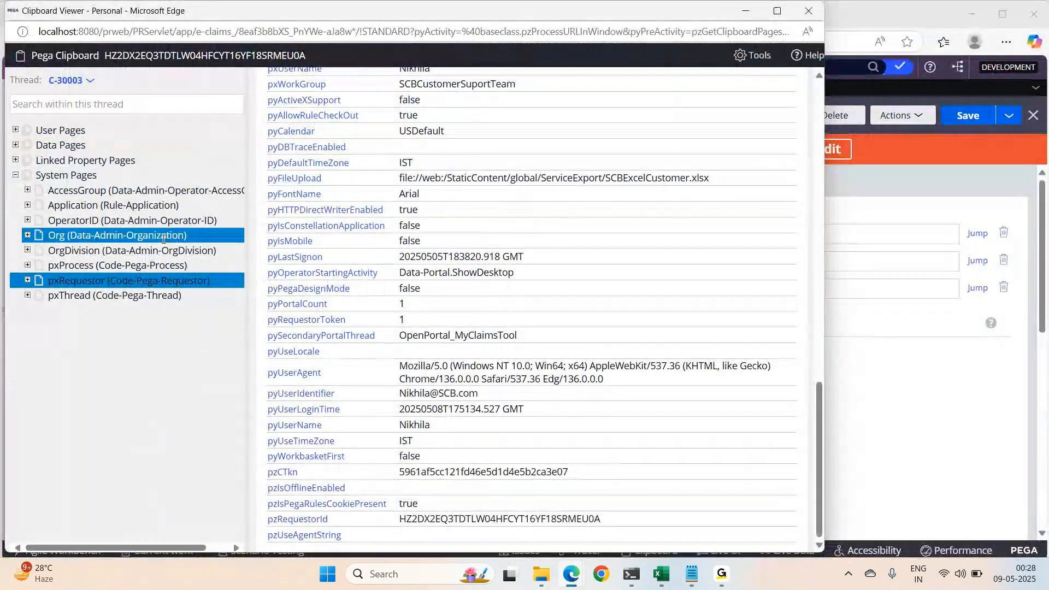
key(alt+Tab)
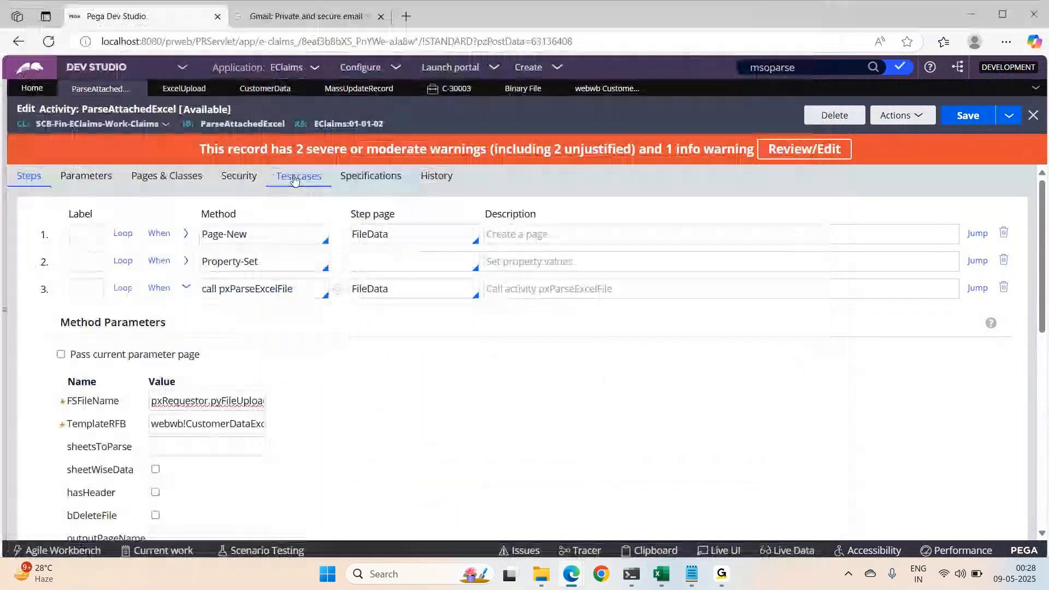
Step: Check the pxRequestor page's class in the activity, then inspect the TemplateRFB parameter of the pxParseExcelFile call
click(161, 173)
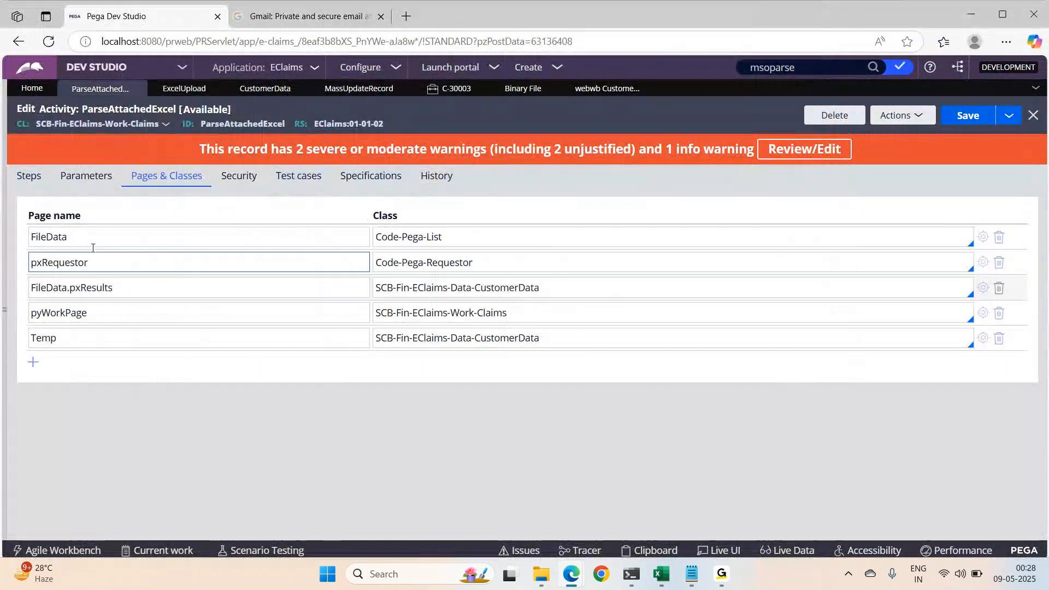
click(36, 177)
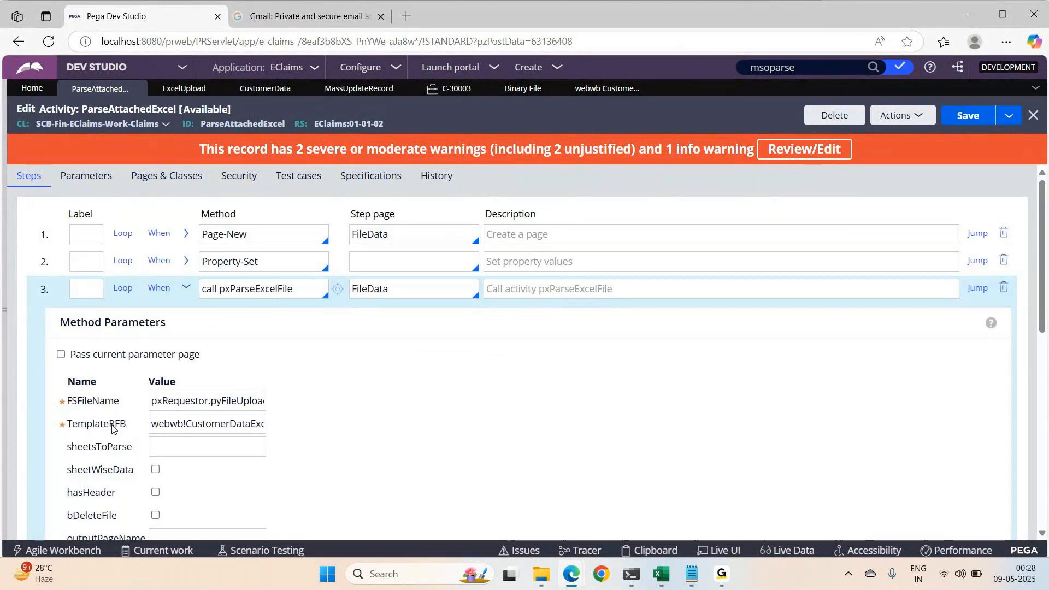
click(194, 426)
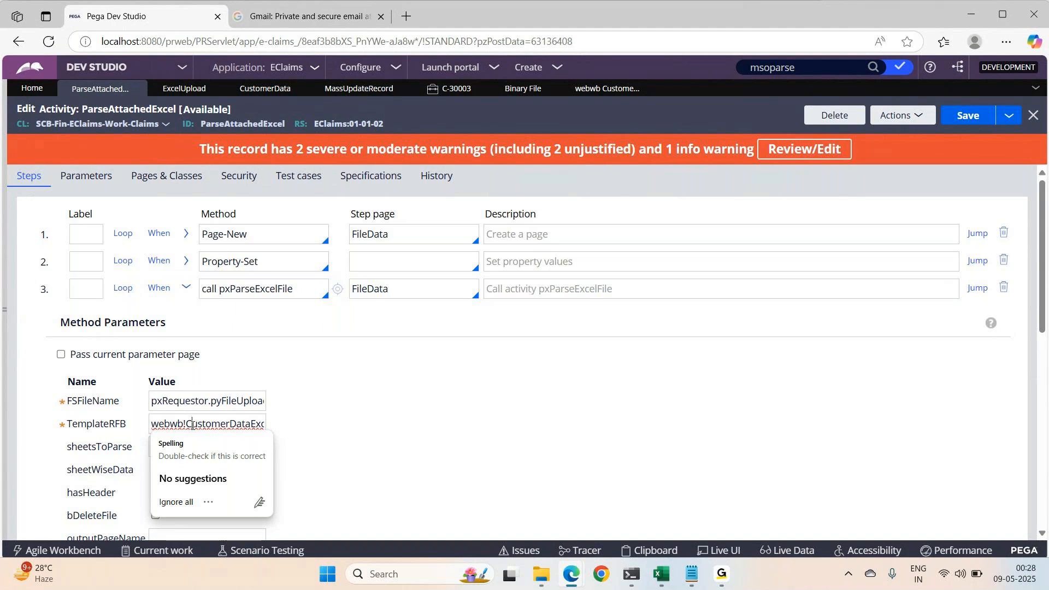
Step: Switch to Excel and review the customer columns of the SCBExcelCustomer workbook, then return to Dev Studio
click(661, 576)
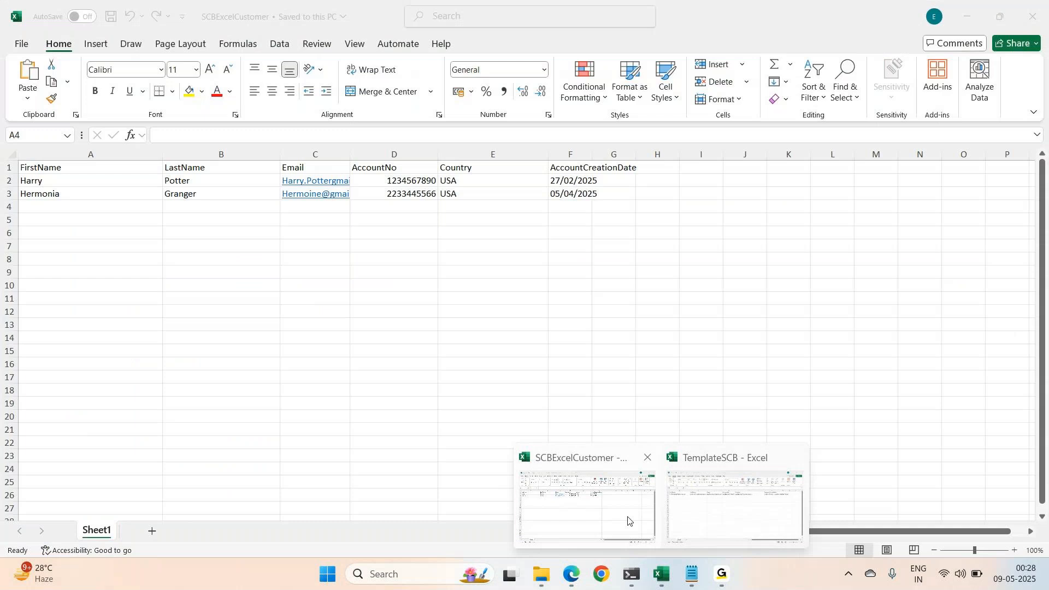
click(606, 514)
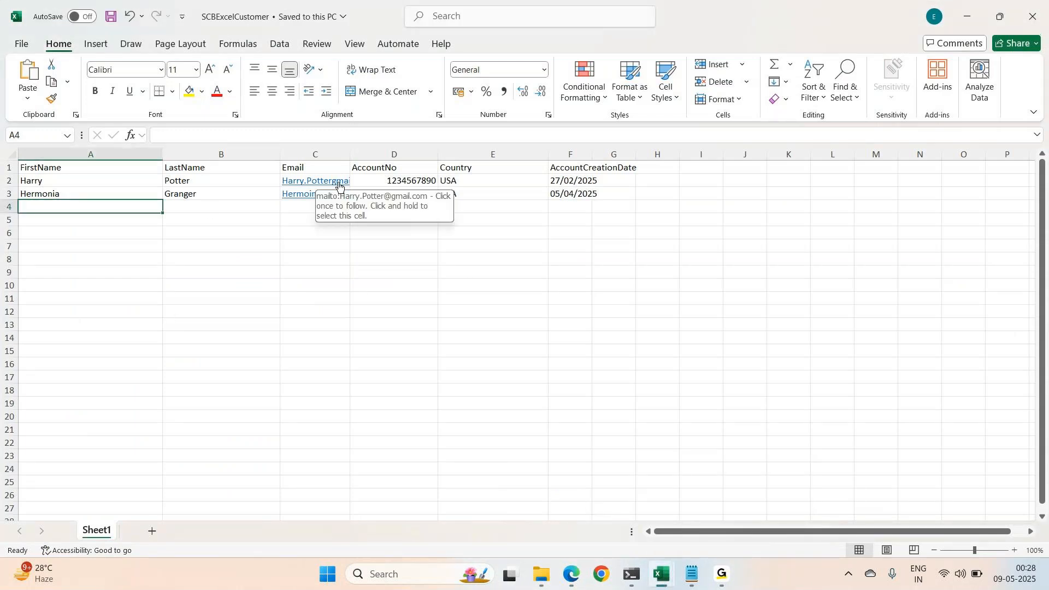
key(alt+Tab)
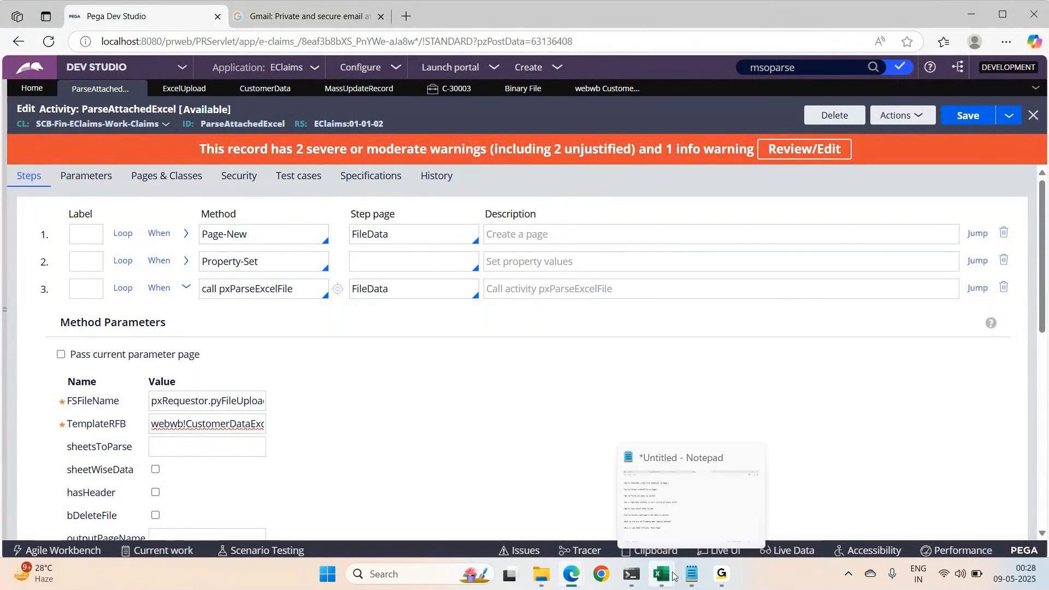
Step: Switch to the TemplateSCB workbook in Excel and review its FirstName, LastName and Email headers, then return to Dev Studio
mouse_move(661, 579)
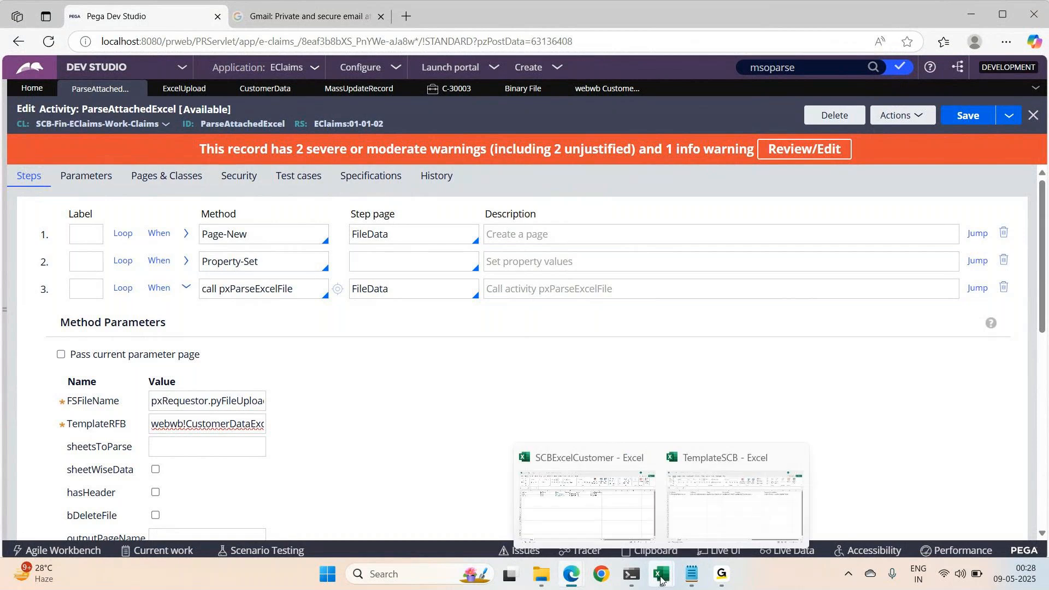
click(720, 519)
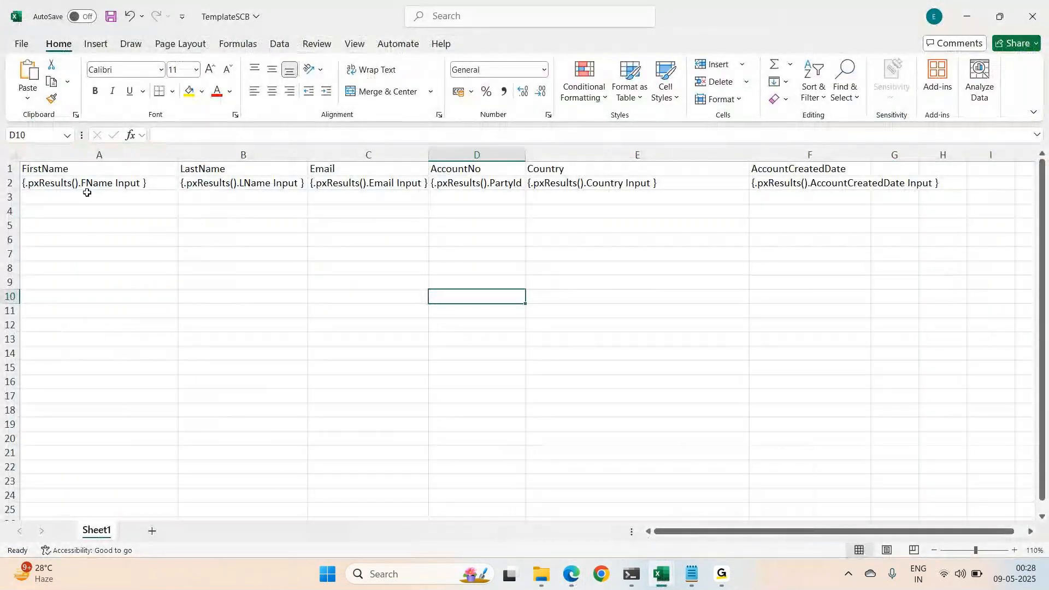
click(47, 170)
click(186, 164)
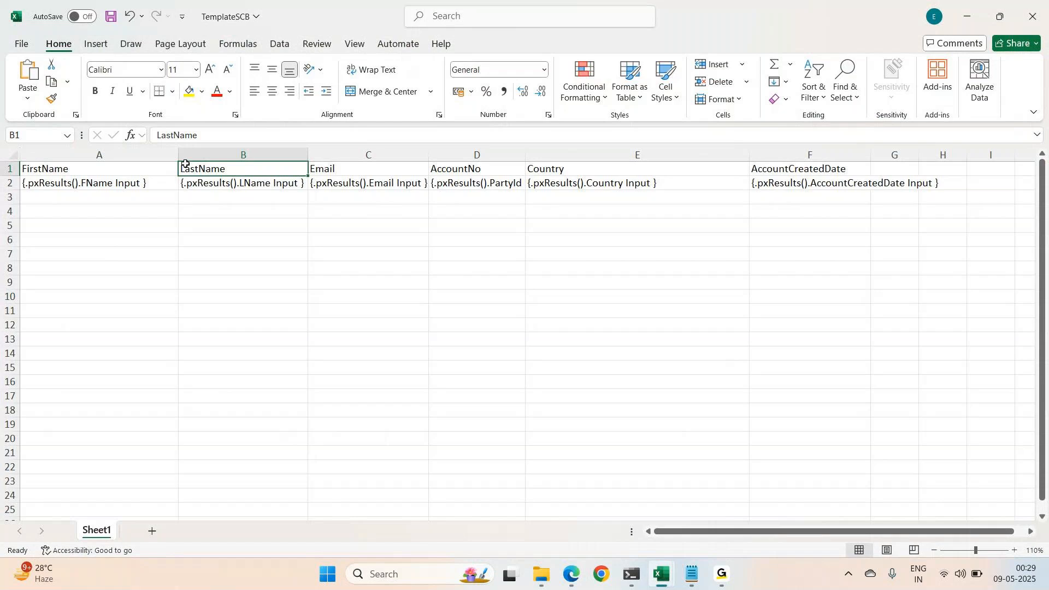
click(330, 166)
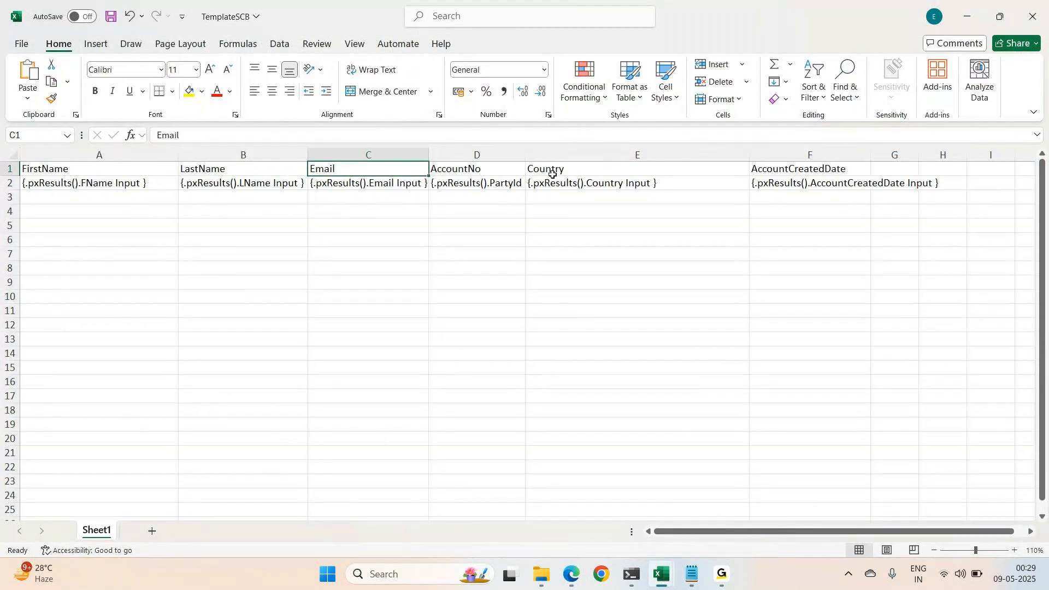
key(alt+Tab)
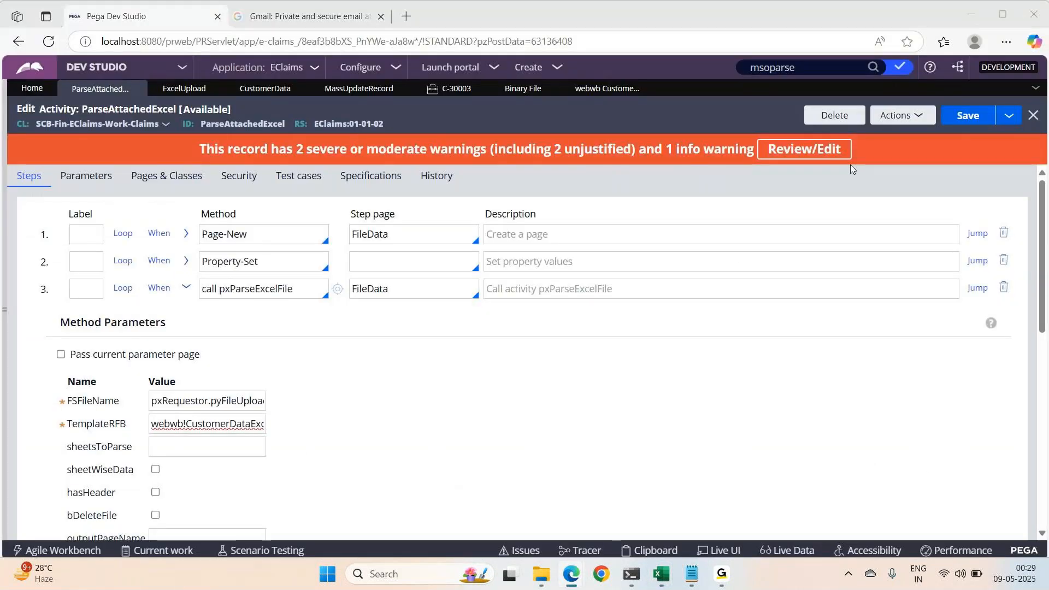
Step: Examine the FName mapping in cell A2 of TemplateSCB and compare it with the FileData step page in Dev Studio
key(alt+Tab)
click(94, 184)
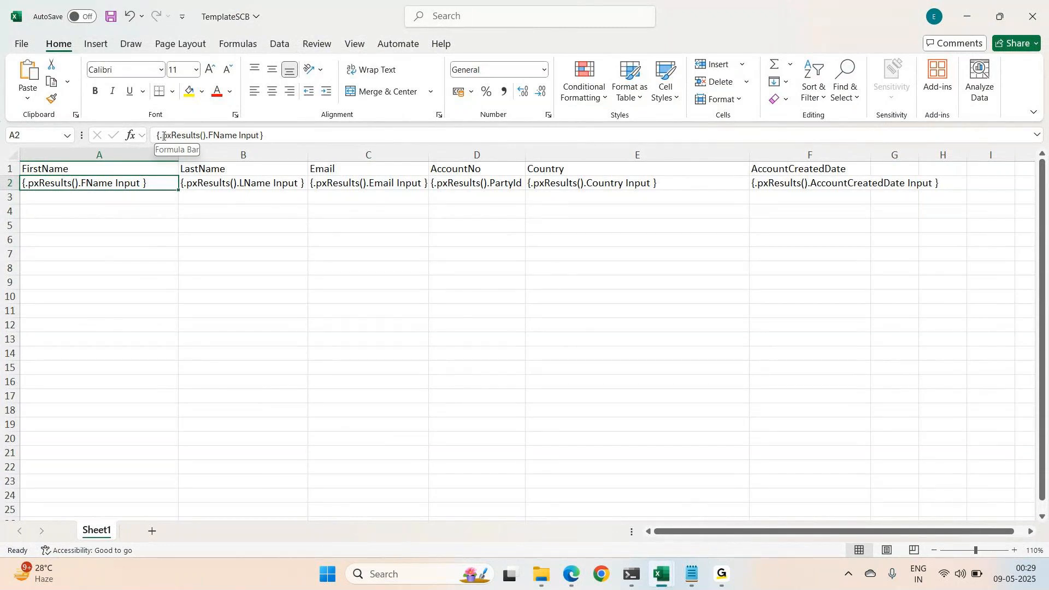
key(alt+Tab)
double_click(374, 291)
key(alt+Tab)
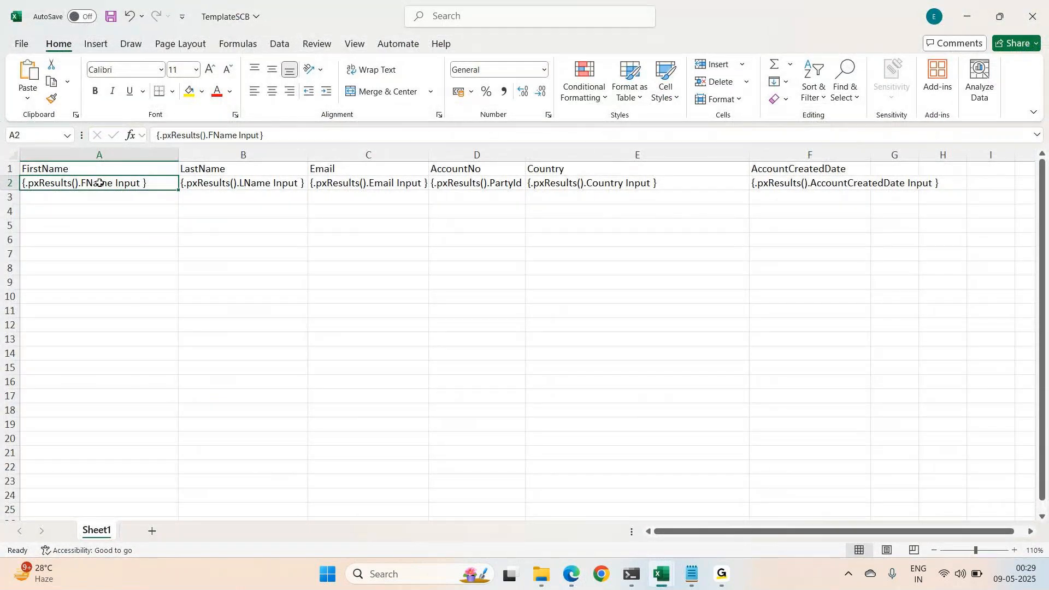
double_click(101, 184)
double_click(101, 184)
key(Escape)
Step: Compare the property names and Input keyword in TemplateSCB's mapping row with the columns of the CustomerData data type's records in Dev Studio
key(alt+Tab)
click(262, 89)
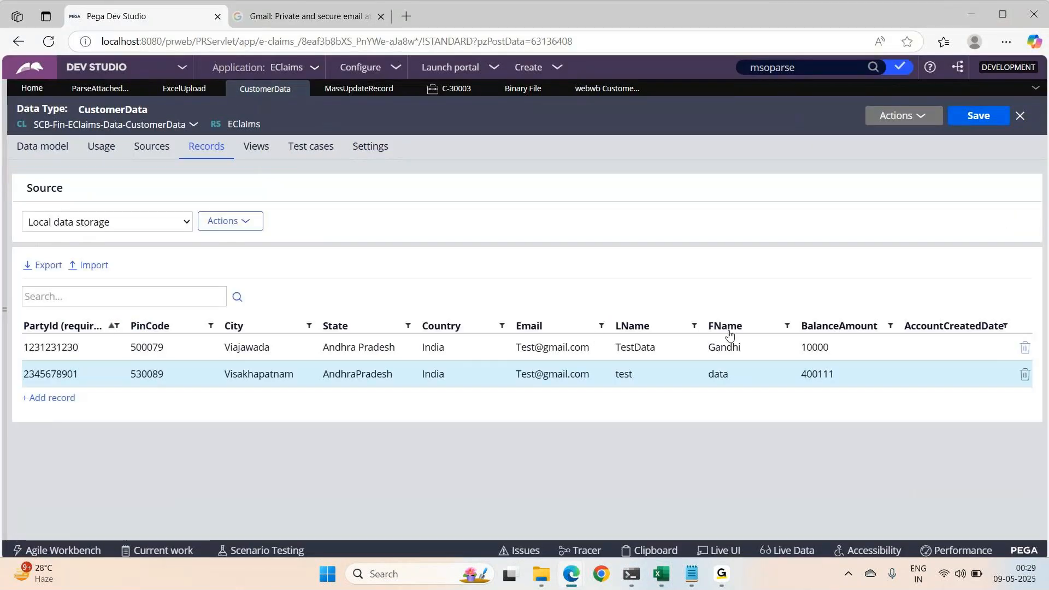
key(alt+Tab)
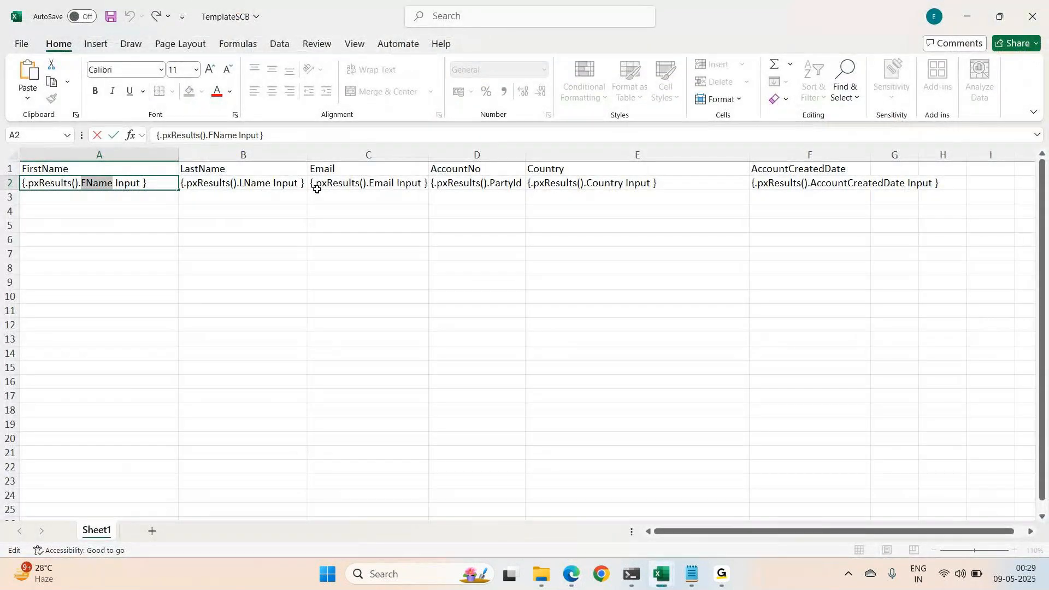
key(alt+Tab)
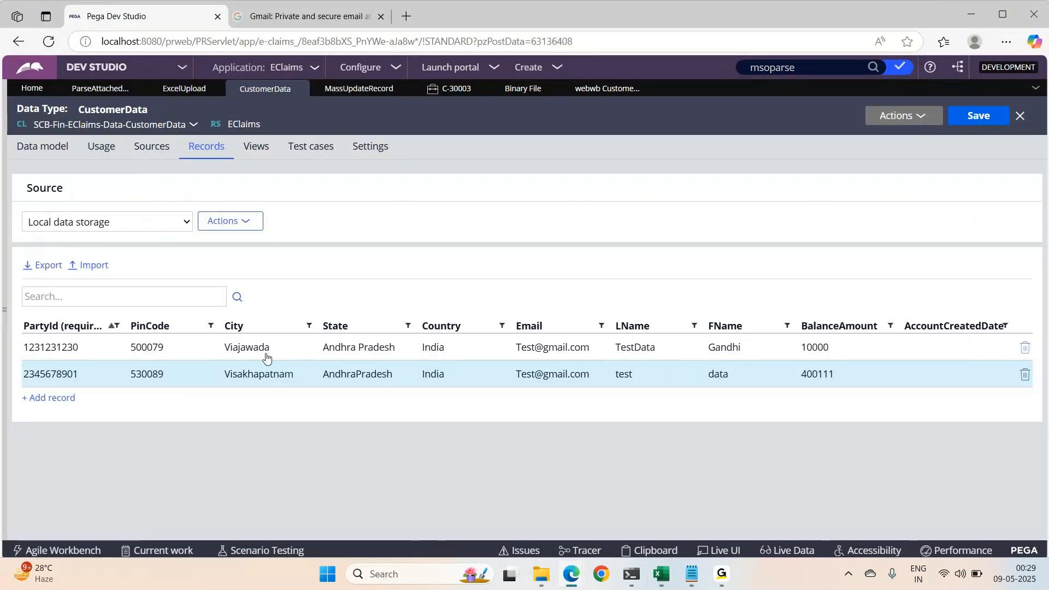
key(alt+Tab)
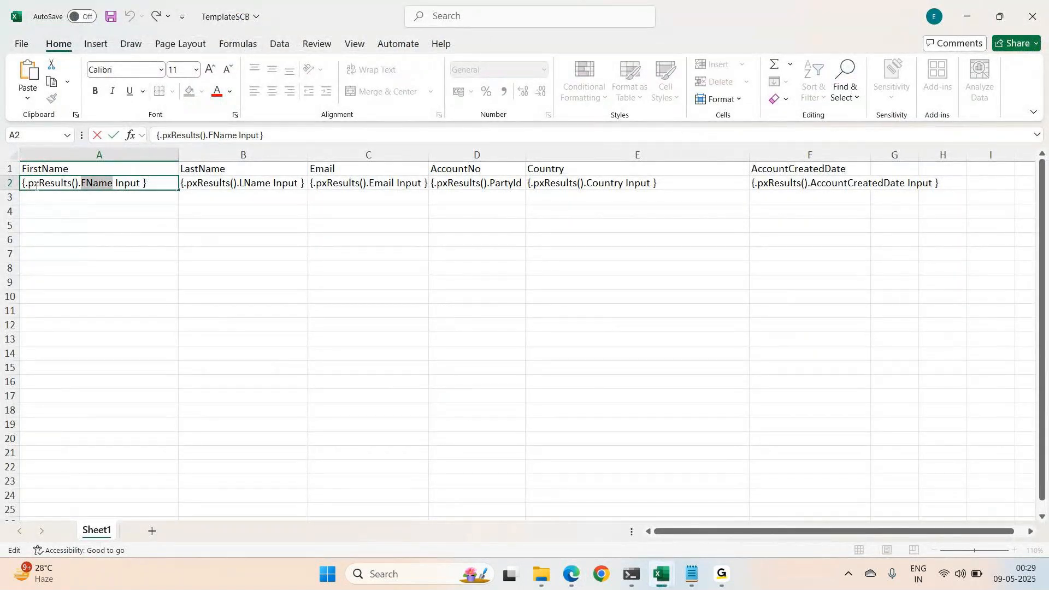
double_click(123, 184)
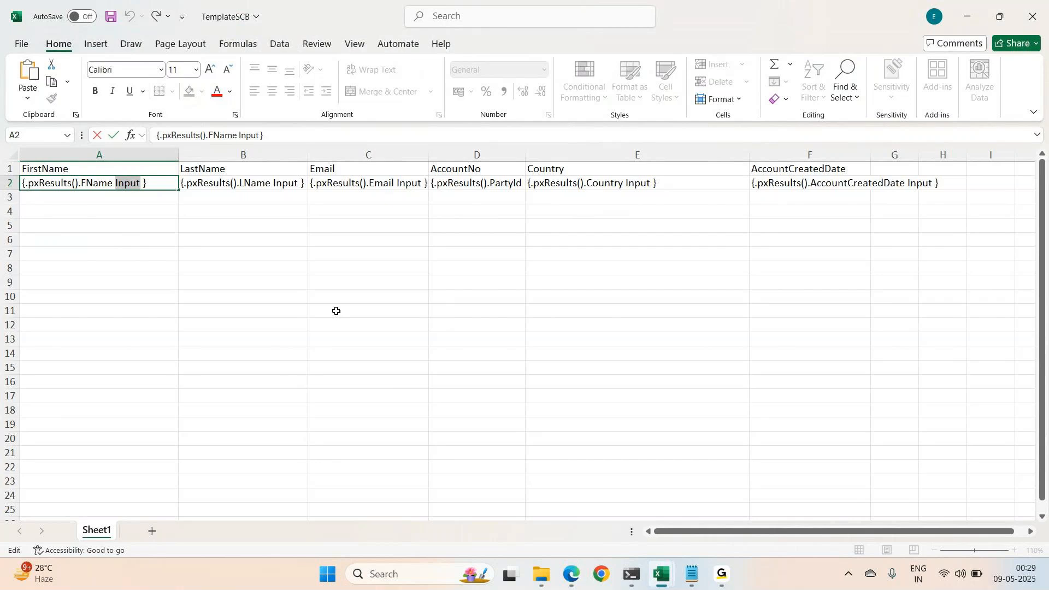
key(alt+Tab)
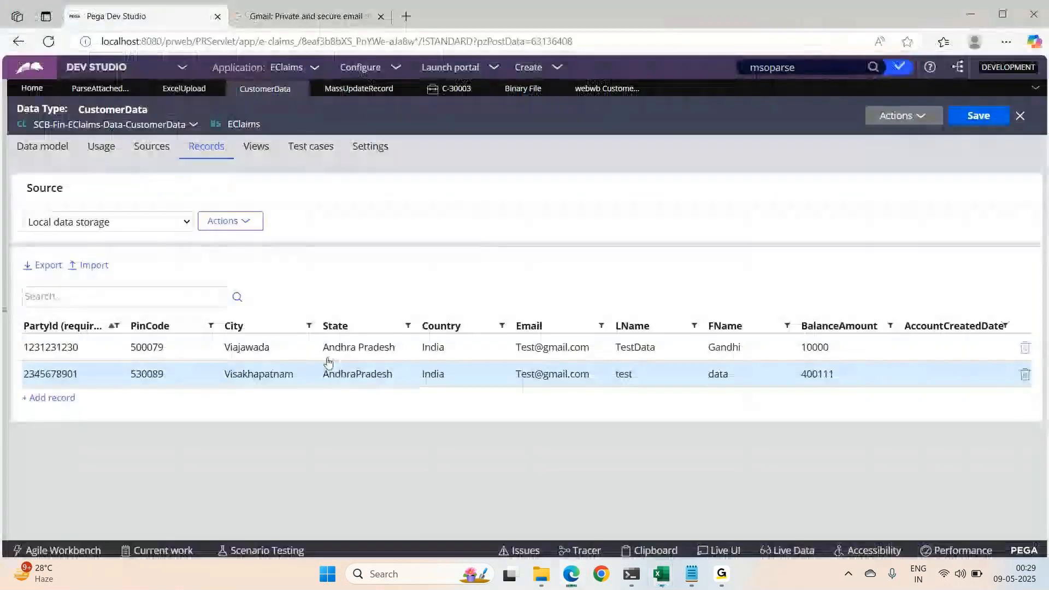
Step: Review the TemplateRFB reference in ParseAttachedExcel against the CustomerDataExcelTempplate binary file and the TemplateSCB workbook in Excel, returning to Dev Studio
click(98, 90)
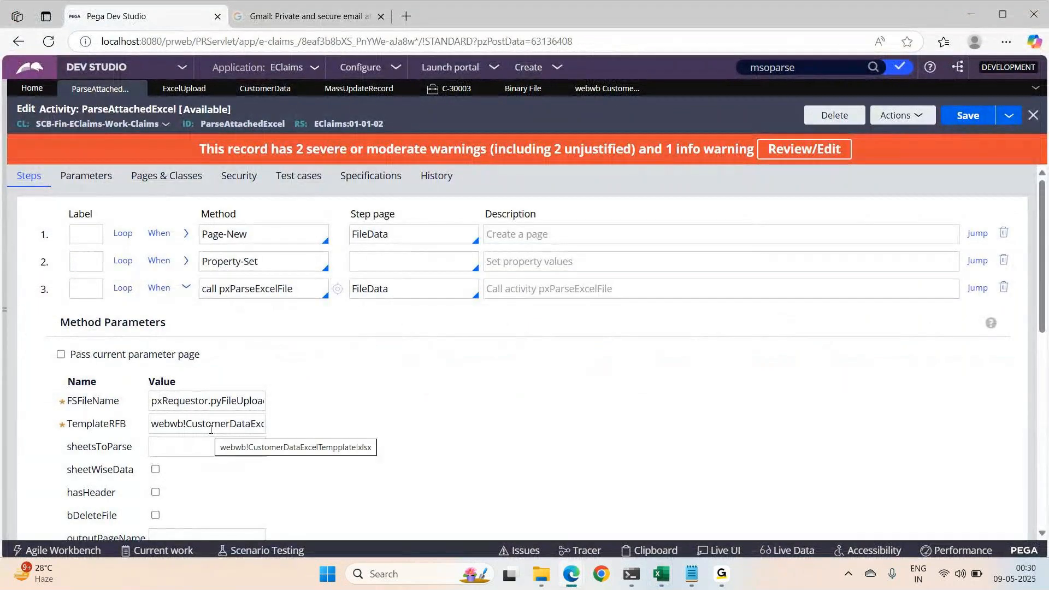
click(505, 98)
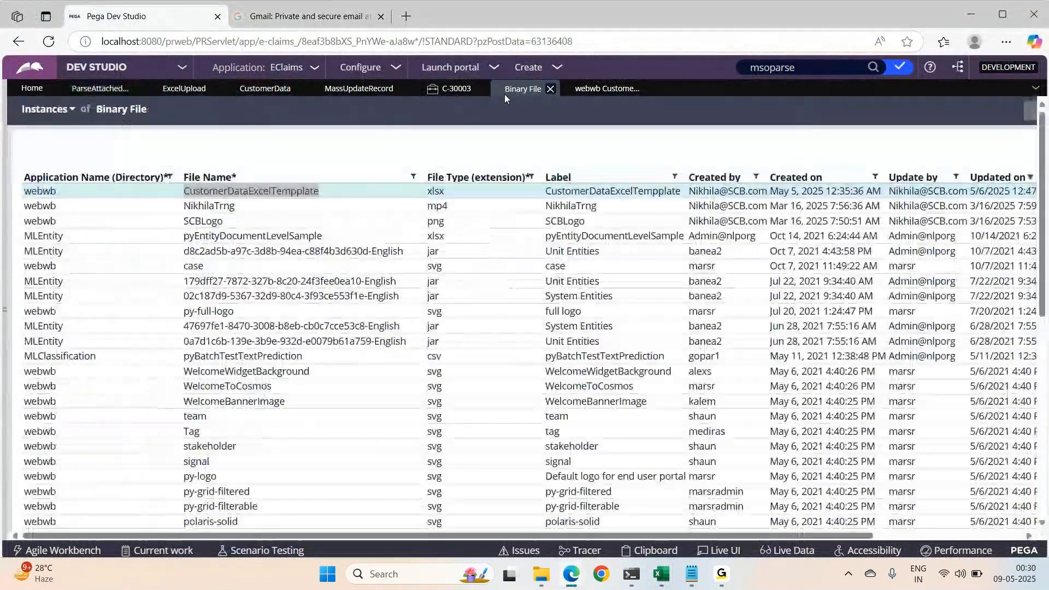
click(257, 196)
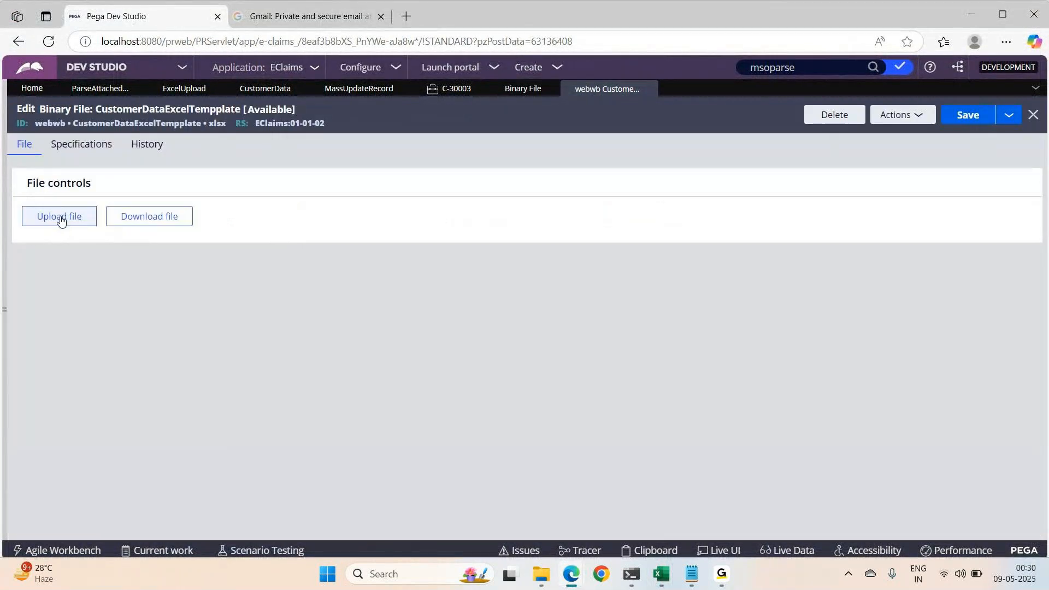
mouse_move(652, 580)
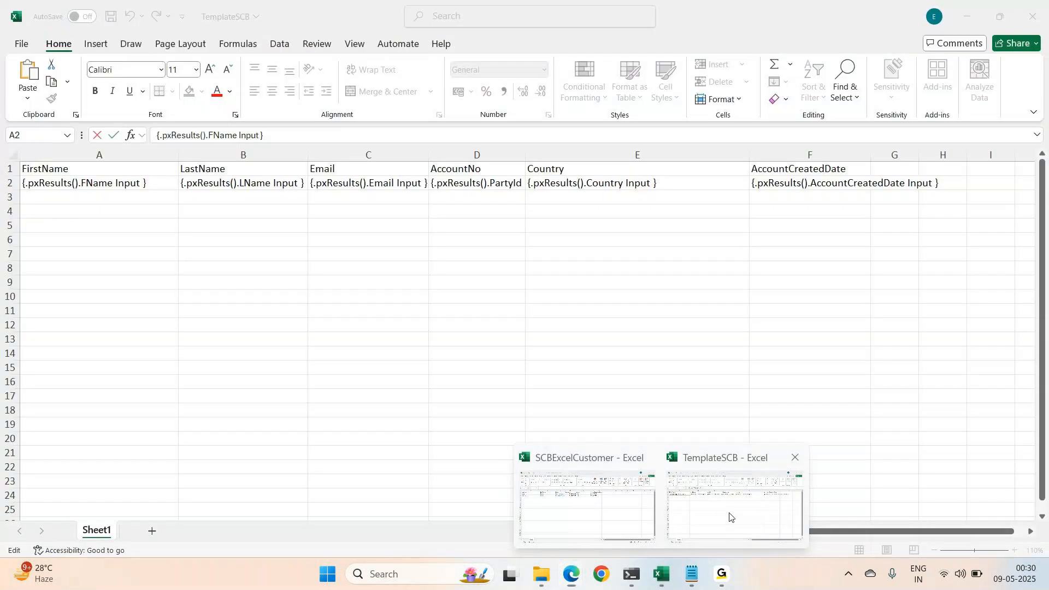
click(733, 498)
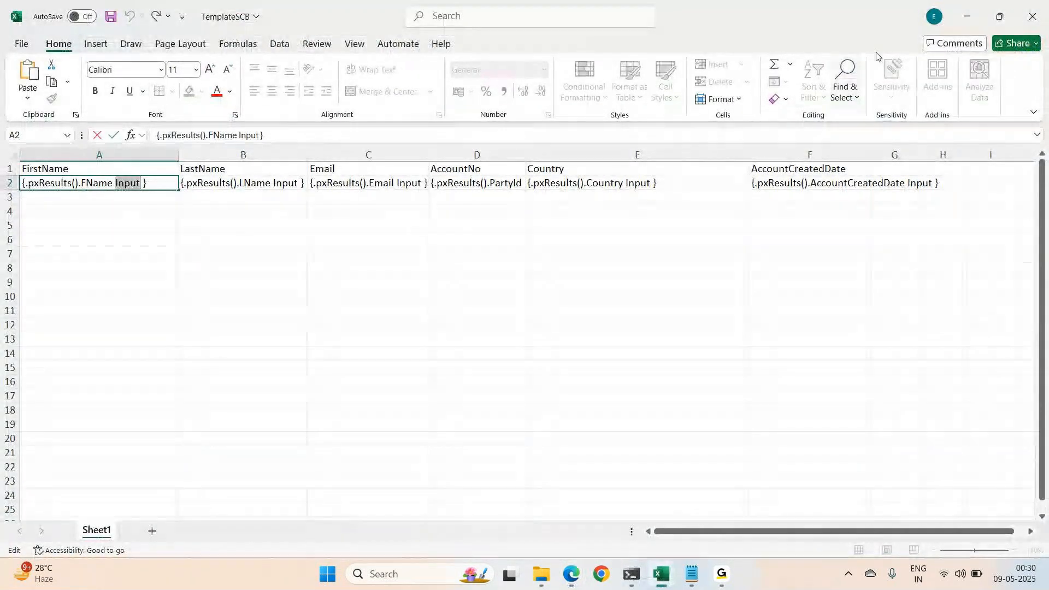
click(967, 17)
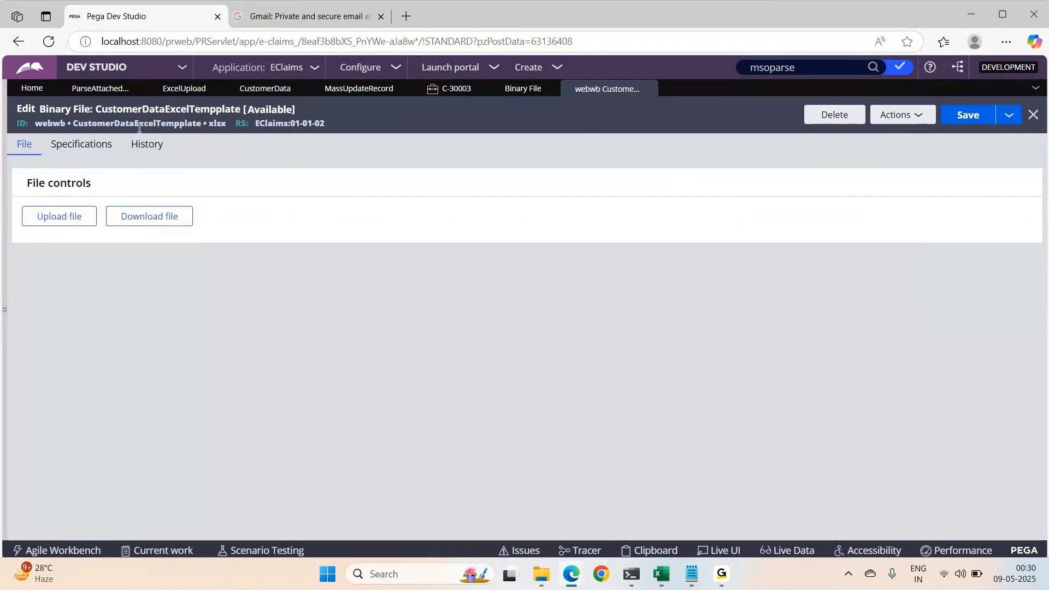
Step: Examine the TemplateRFB value and FileData step page of the pxParseExcelFile call in ParseAttachedExcel, comparing them with the TemplateSCB workbook in Excel
click(90, 89)
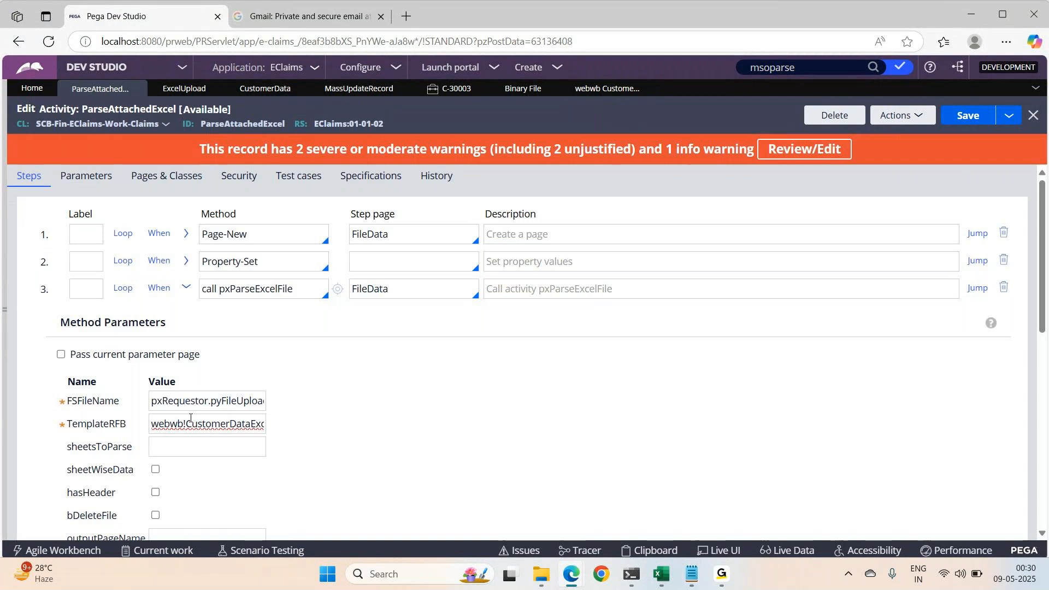
key(End)
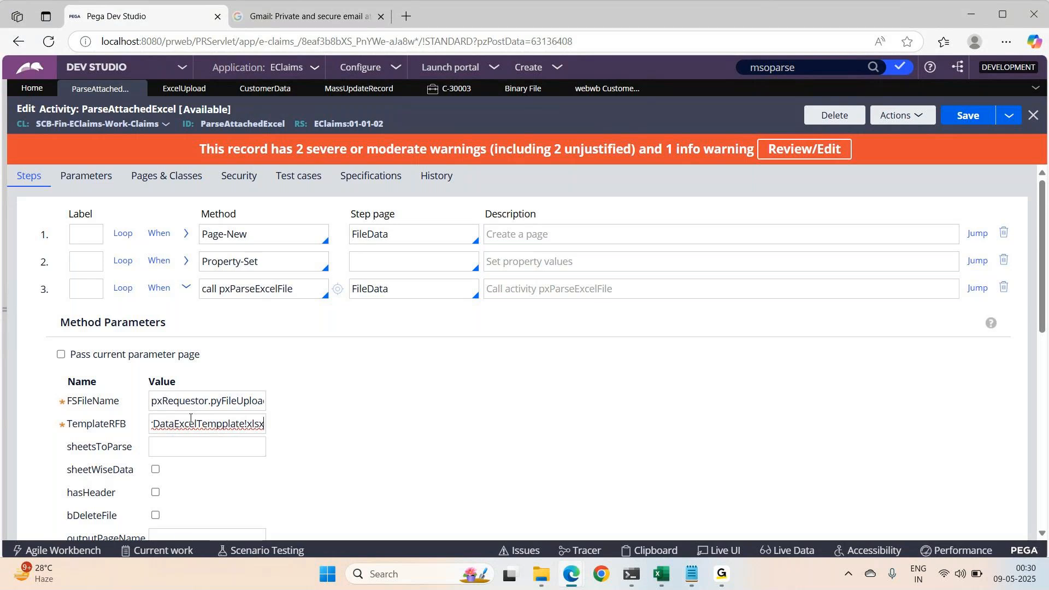
click(248, 297)
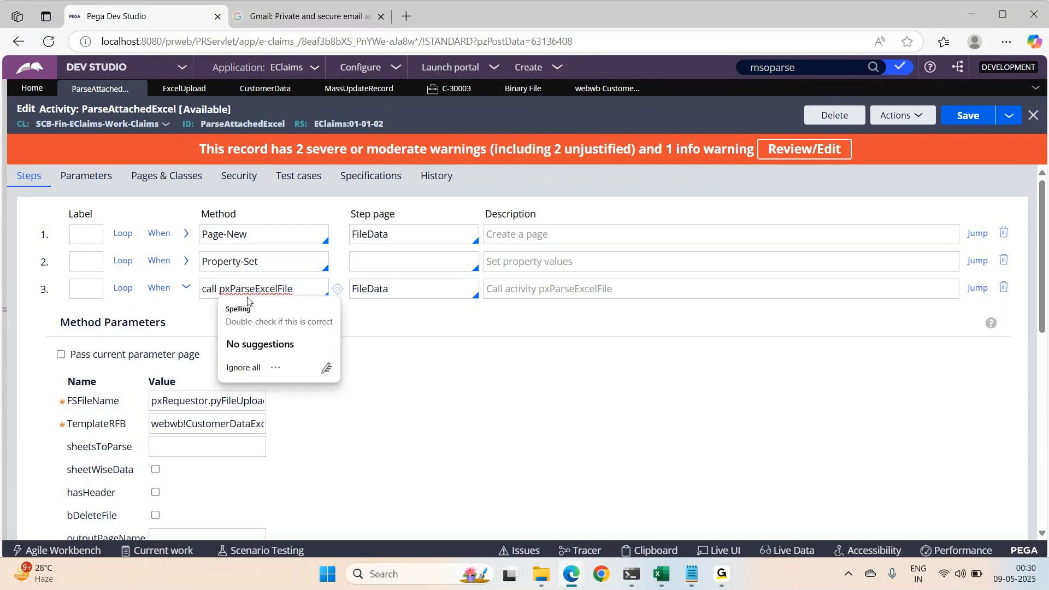
mouse_move(659, 567)
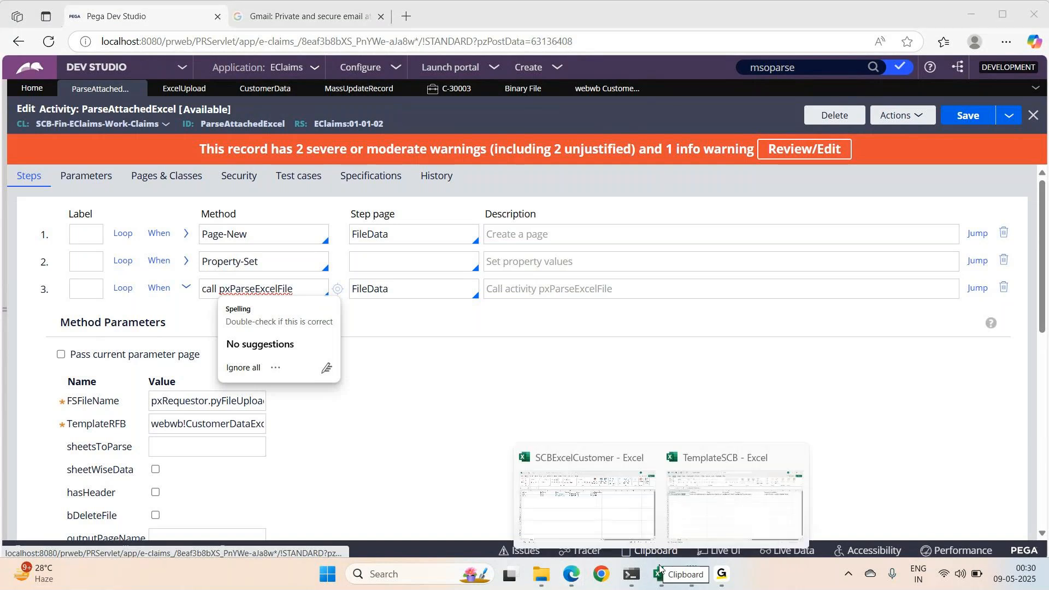
click(772, 497)
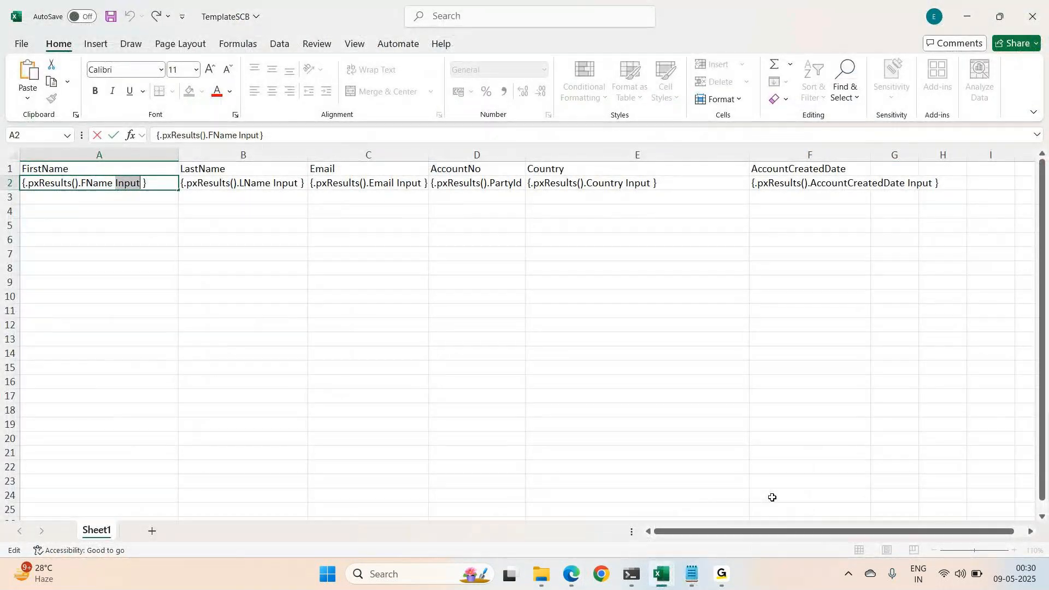
click(966, 17)
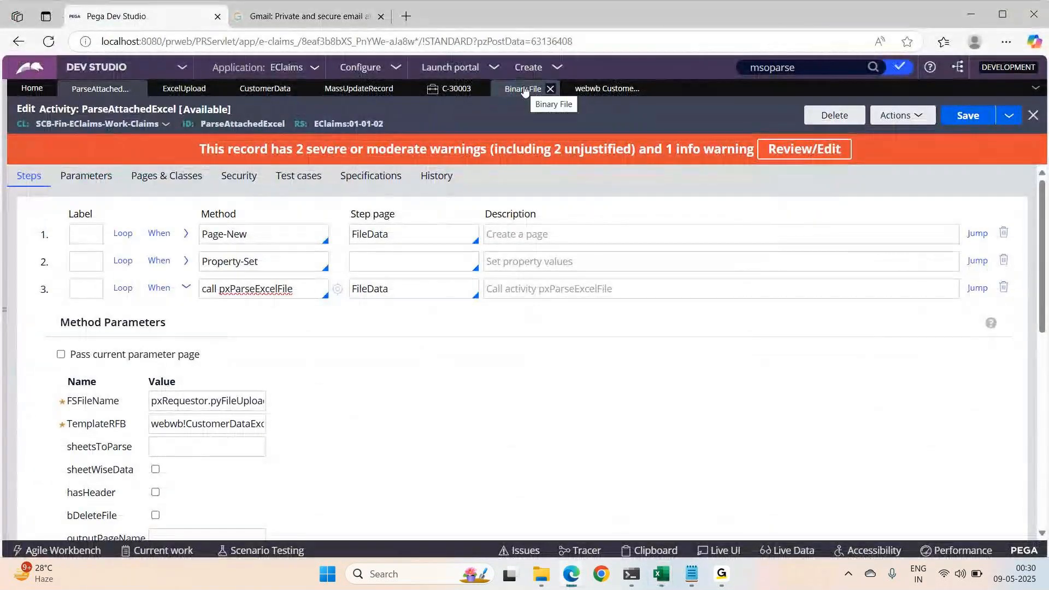
click(197, 427)
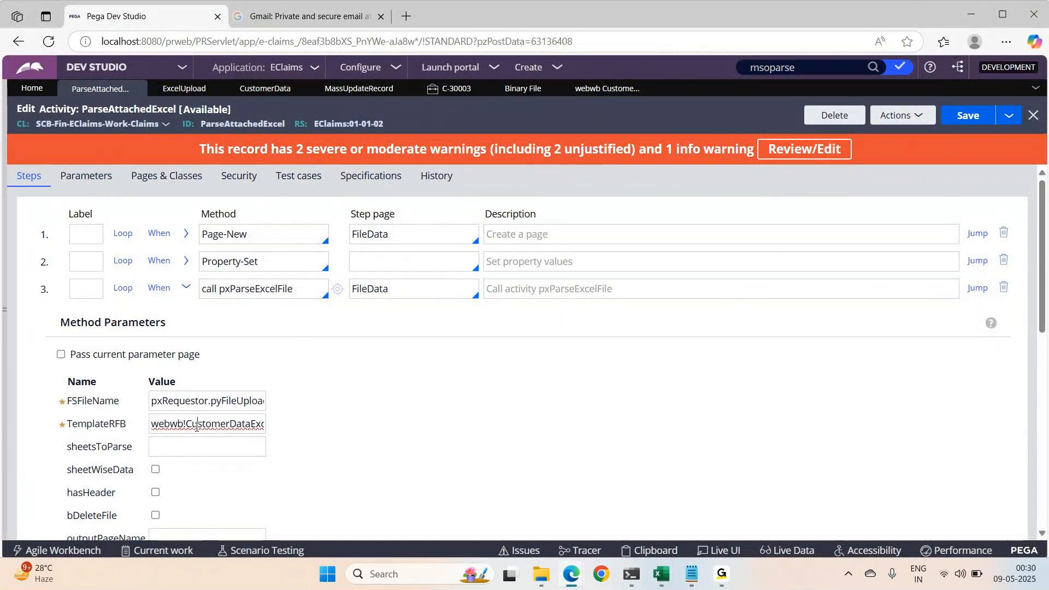
double_click(370, 290)
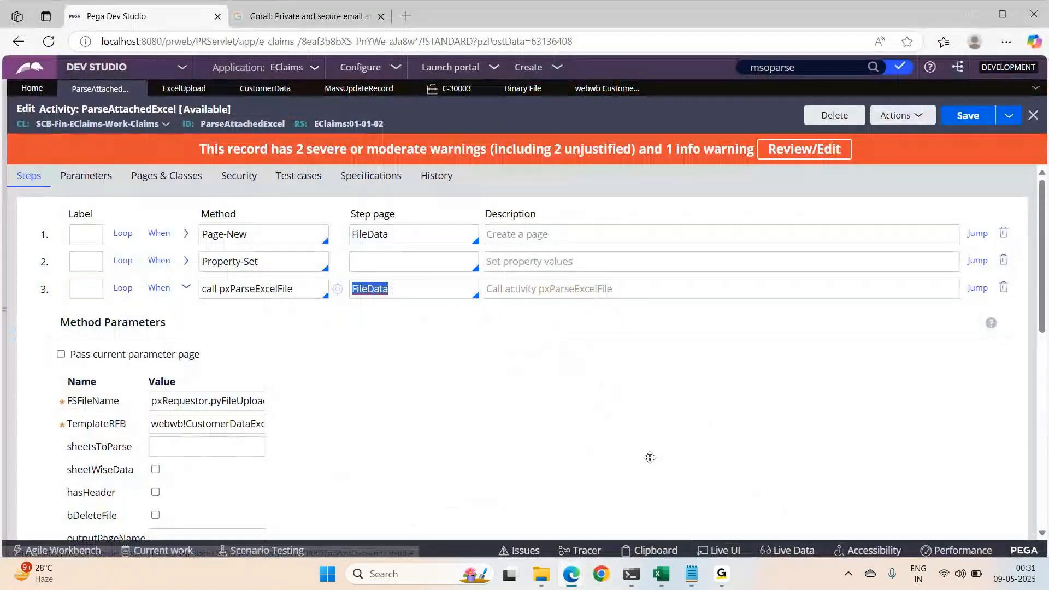
Step: Start a trace on the ParseAttachedExcel activity and minimize the Tracer window
click(897, 114)
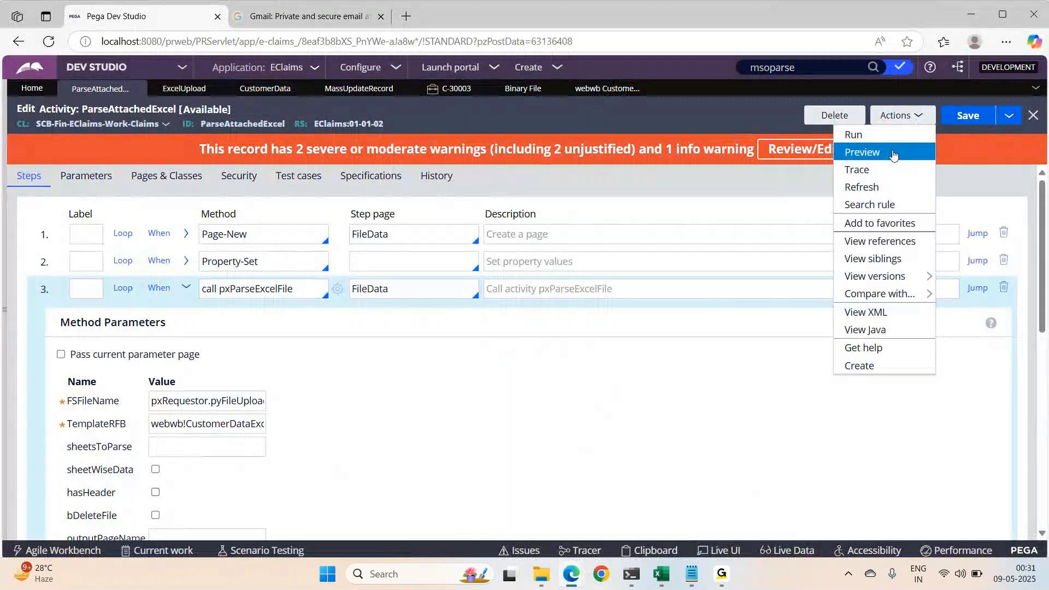
click(874, 170)
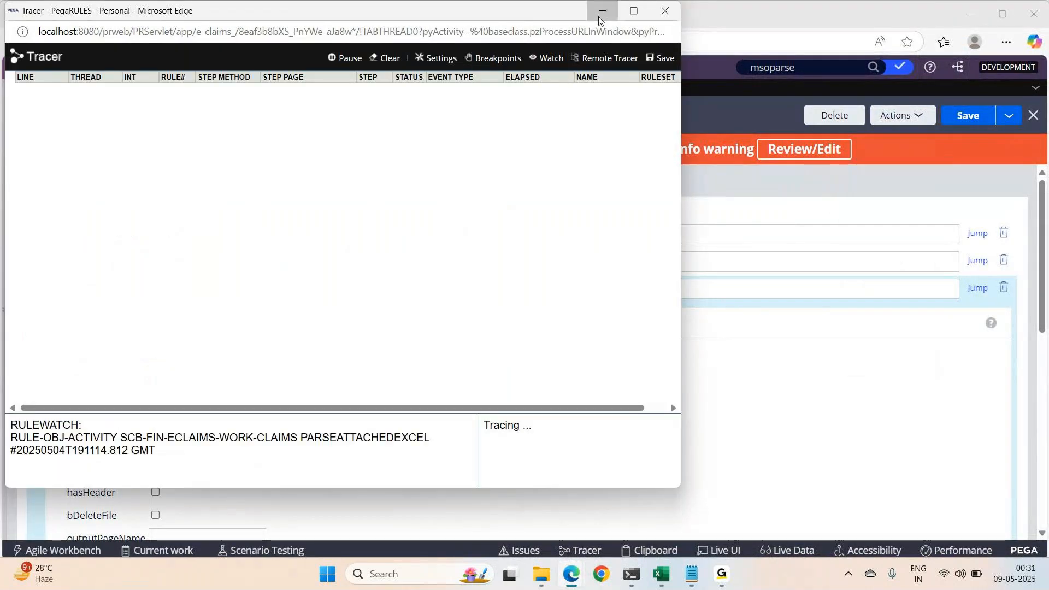
click(598, 17)
Step: Select SCBExcelCustomer.xlsx as the customer data file to upload in claim case C-30003
click(186, 89)
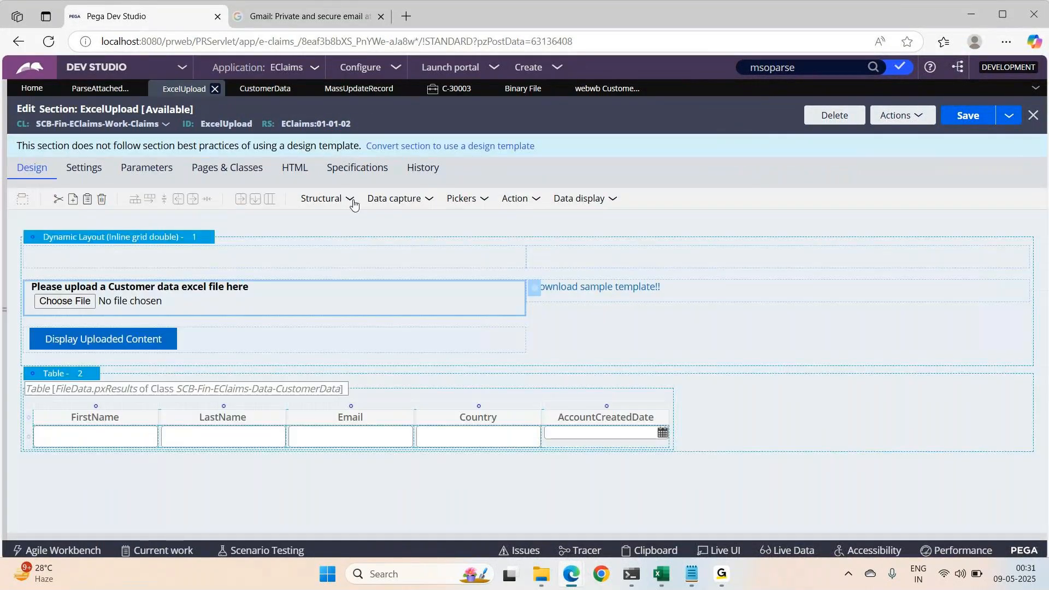
click(266, 88)
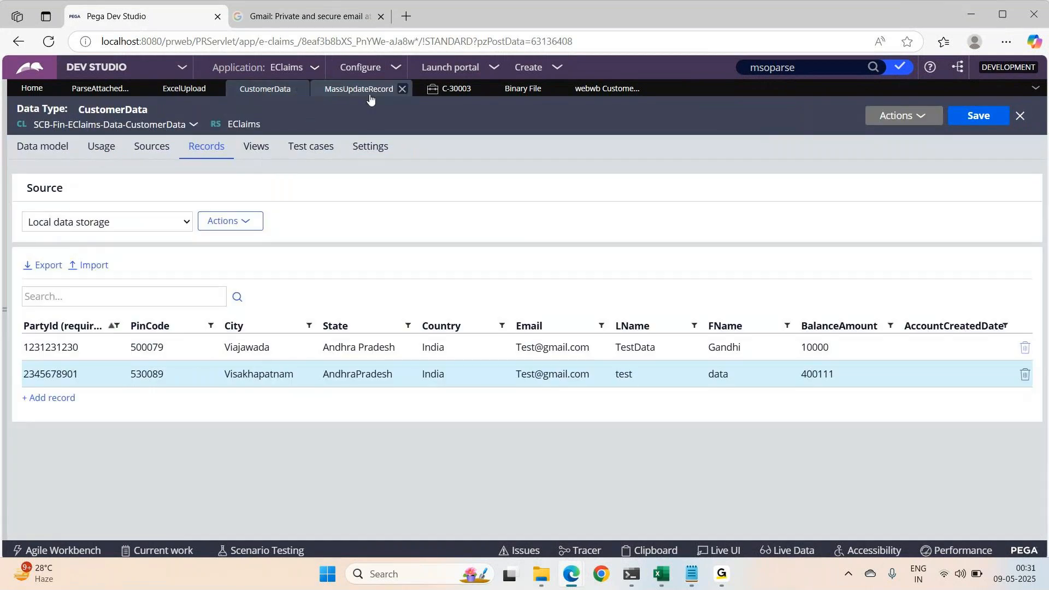
click(453, 89)
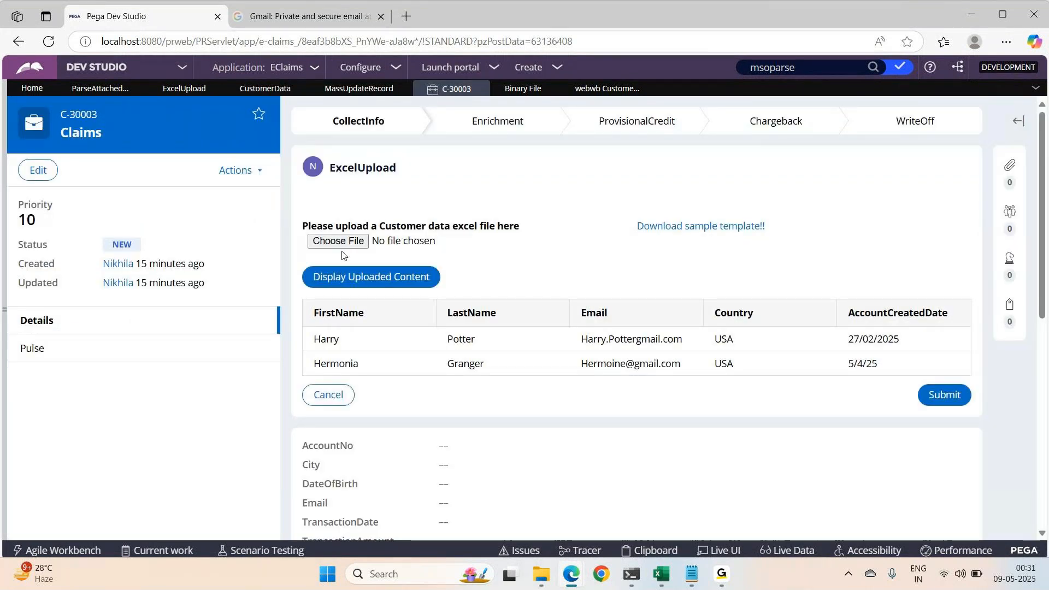
click(340, 243)
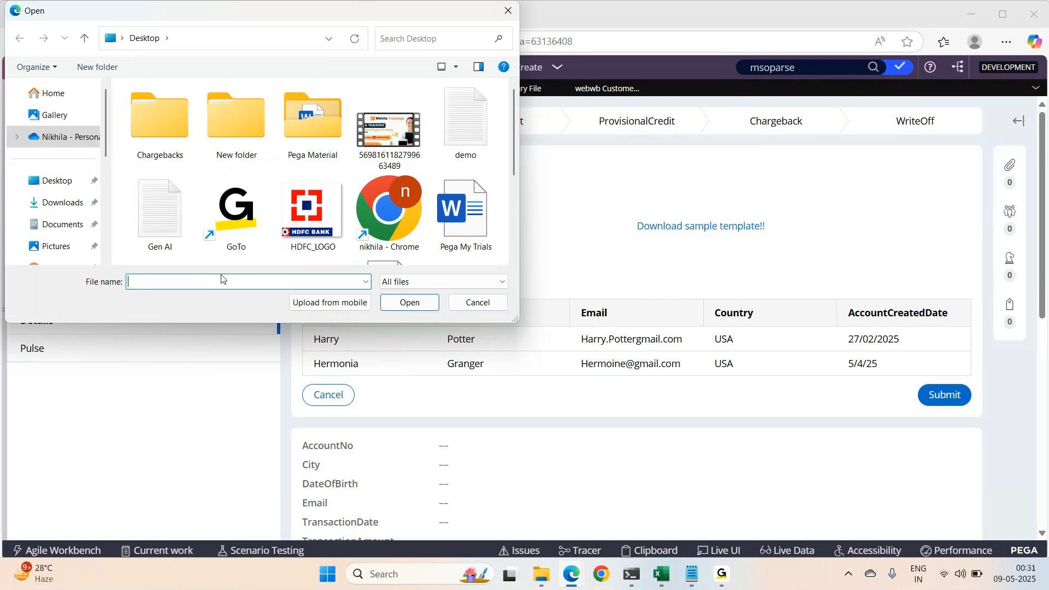
click(222, 281)
text(S)
key(Down)
key(Down)
key(Return)
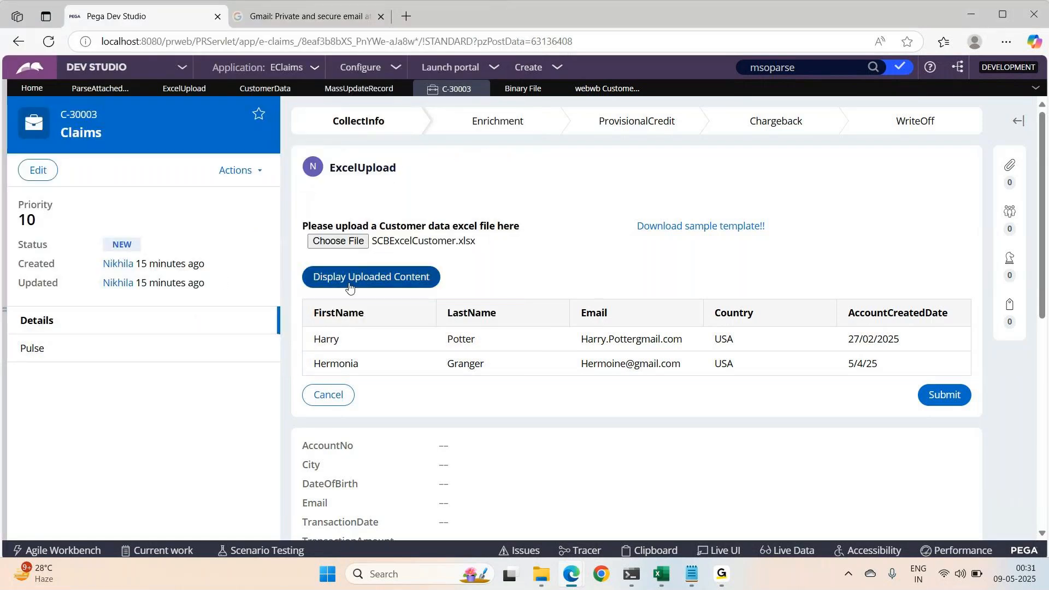
Step: Inspect the refresh action of the Display Uploaded Content button in the ExcelUpload section and the activity it calls
click(91, 89)
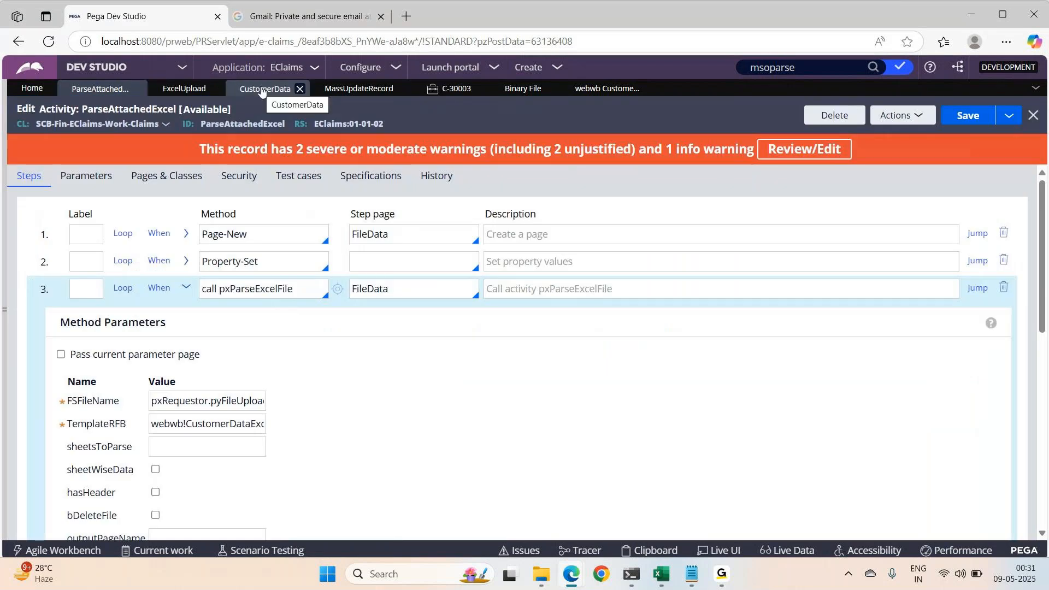
click(458, 89)
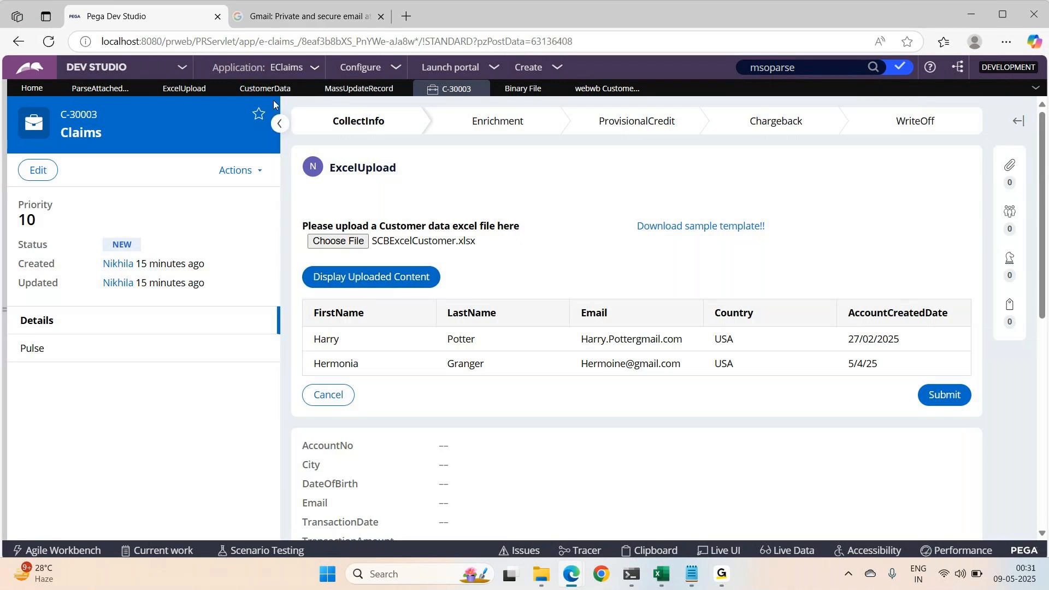
click(331, 93)
click(183, 89)
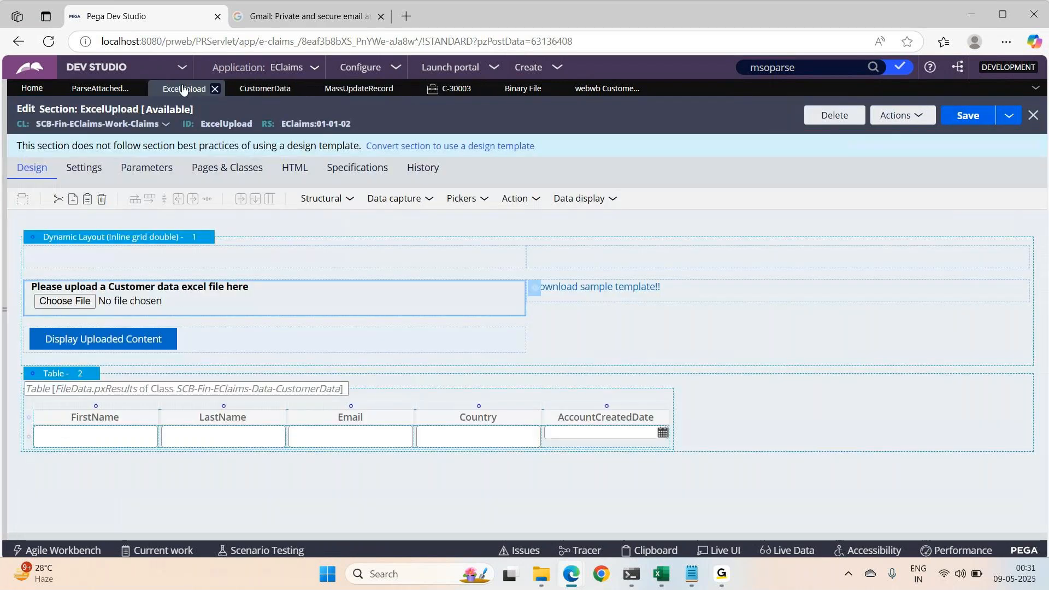
click(284, 336)
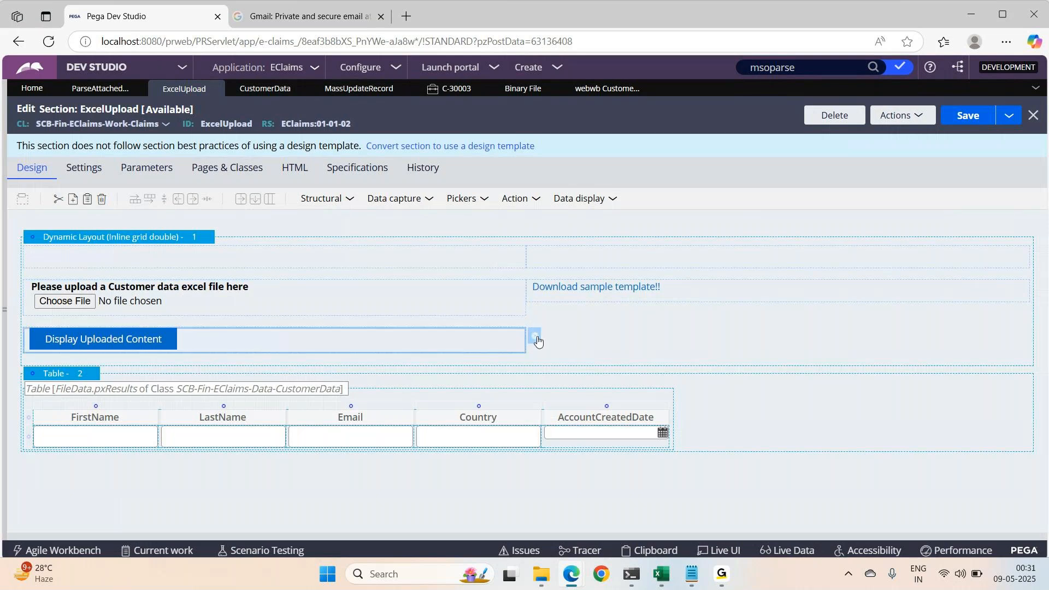
click(536, 337)
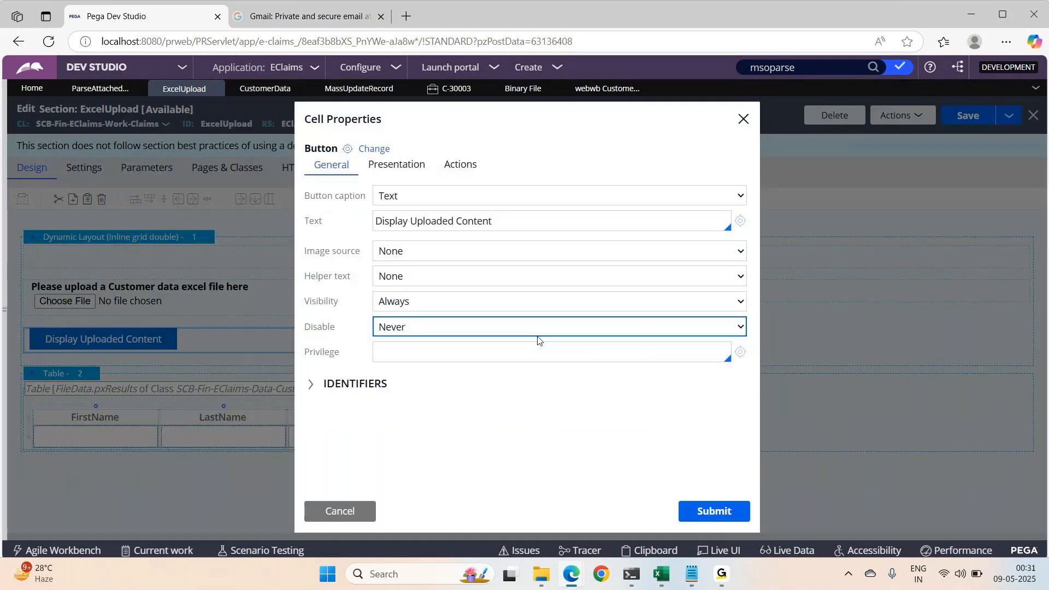
click(460, 164)
click(435, 276)
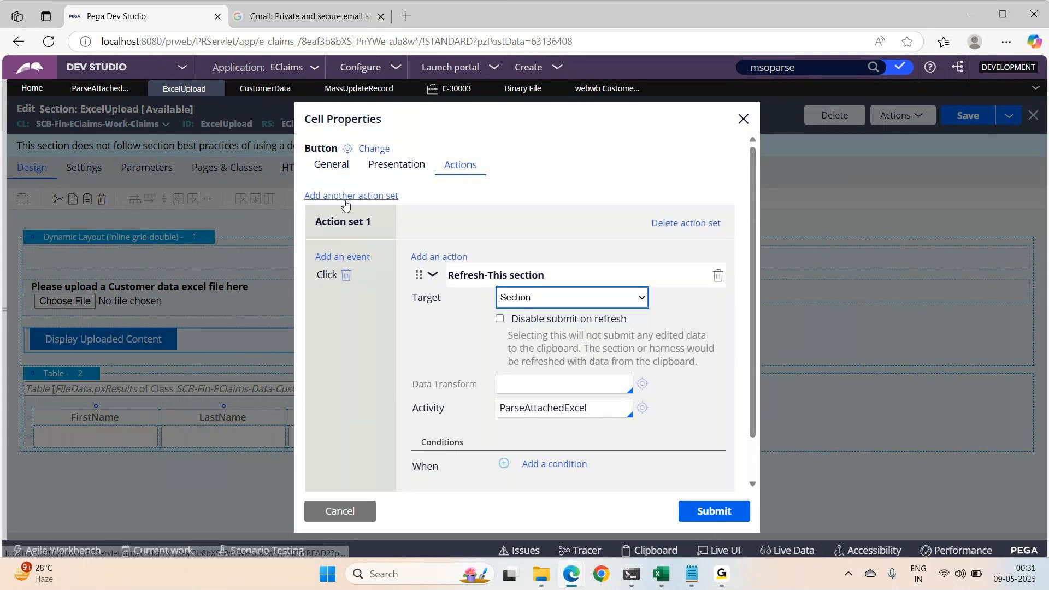
Step: Display the uploaded content in case C-30003 and bring up the Tracer window maximized
click(450, 88)
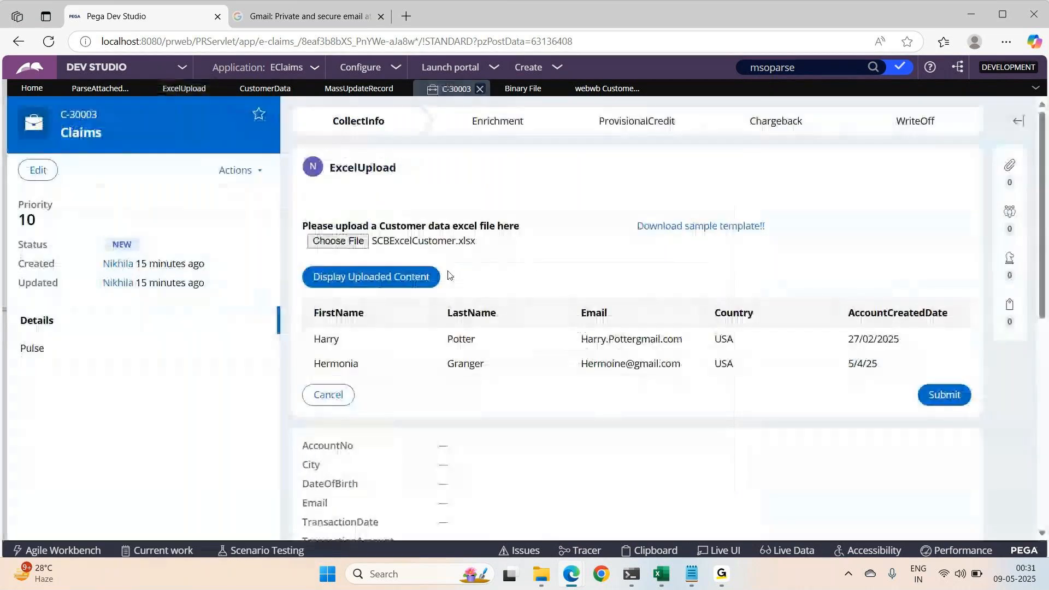
click(386, 285)
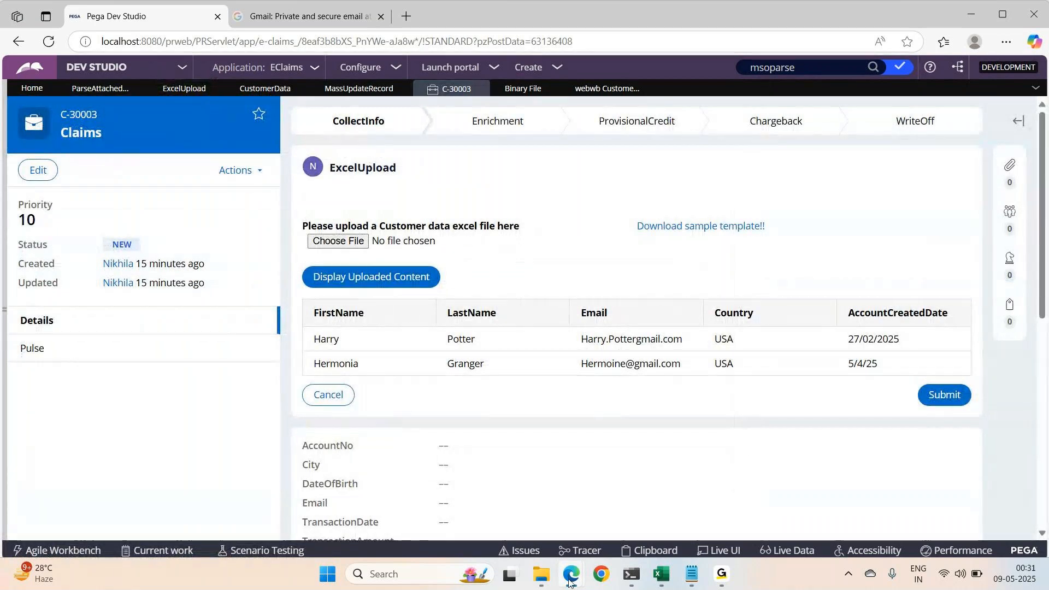
mouse_move(568, 583)
click(705, 498)
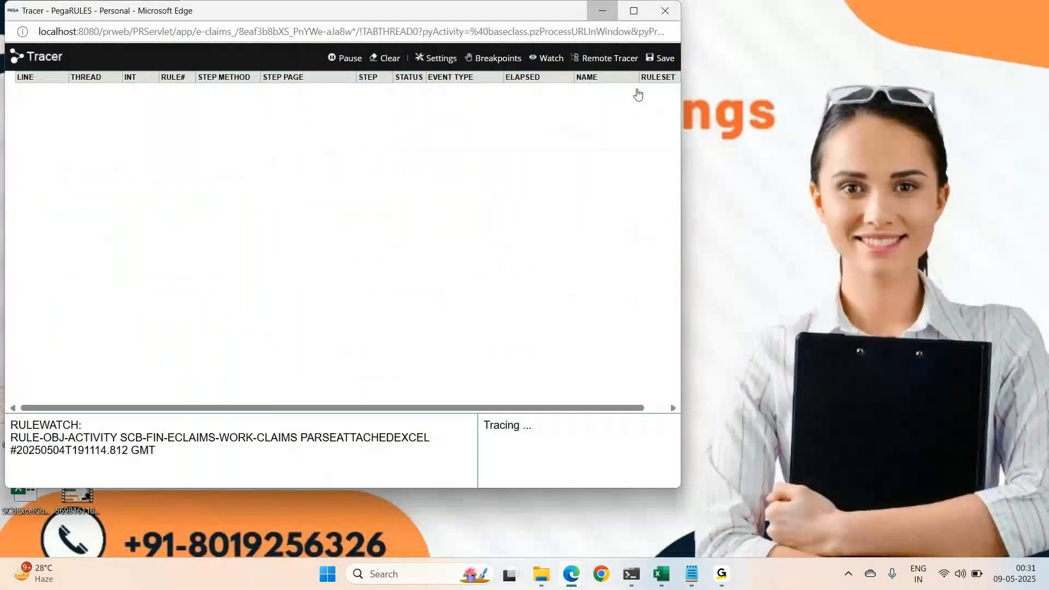
click(634, 11)
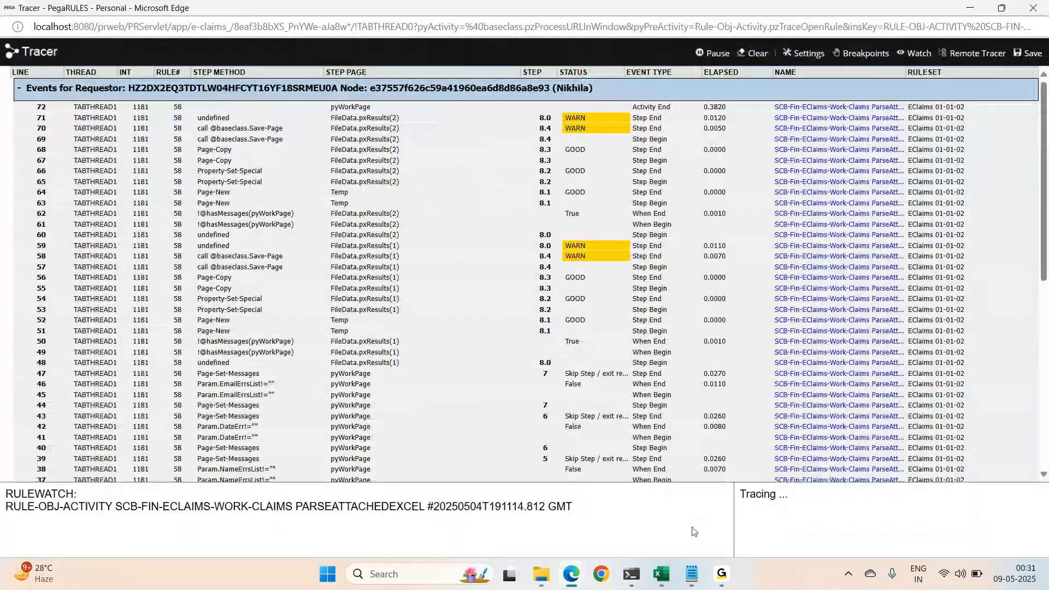
Step: Check the topic list in Notepad, return to Tracer, and open the FileData page for the end of the pxParseExcelFile step
click(691, 574)
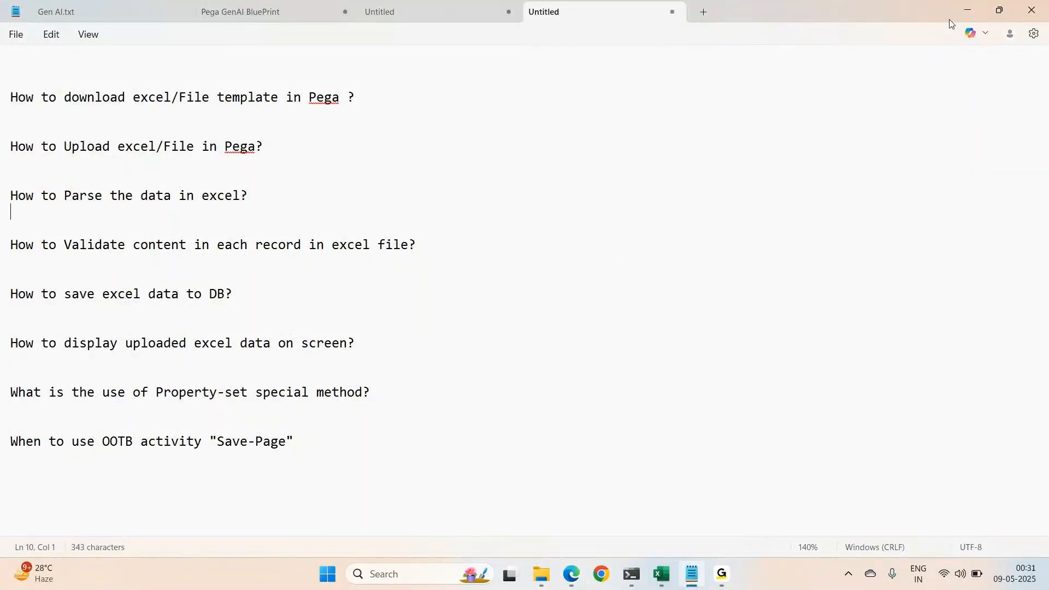
click(969, 9)
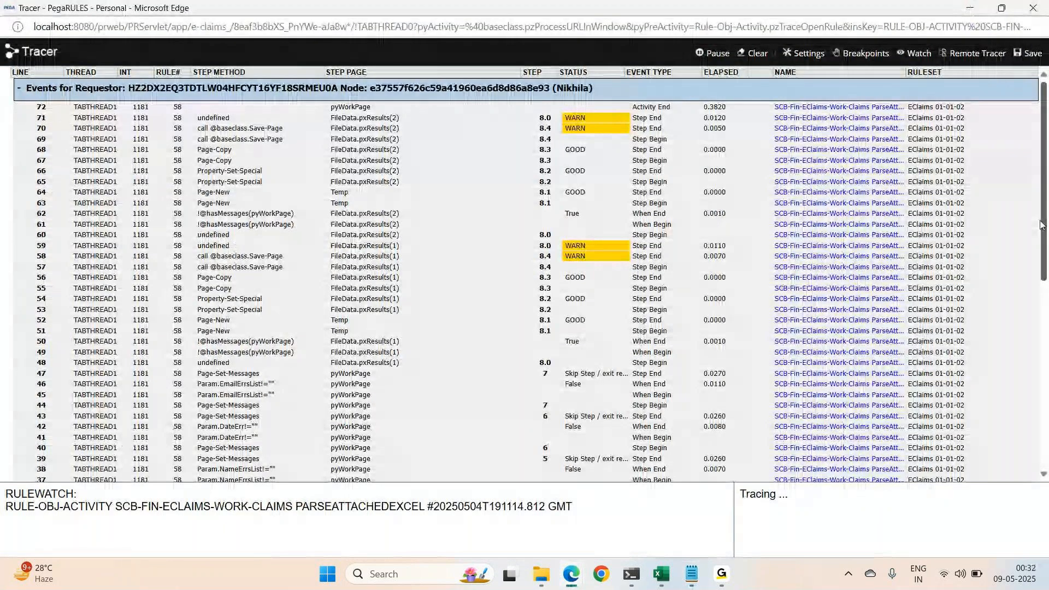
drag(1041, 224, 1044, 327)
scroll(466, 348, down, 5)
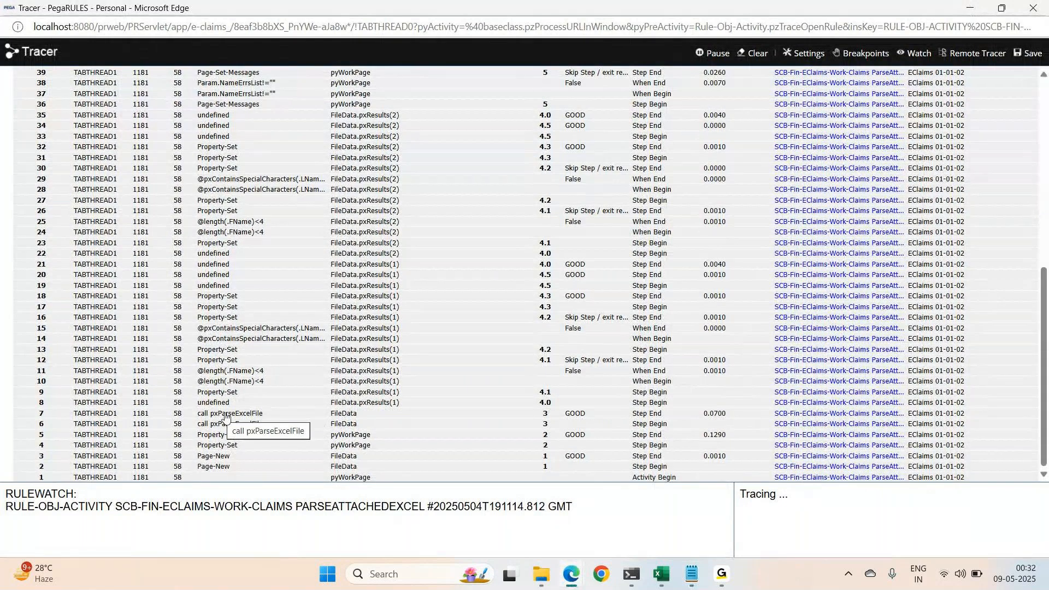
click(340, 419)
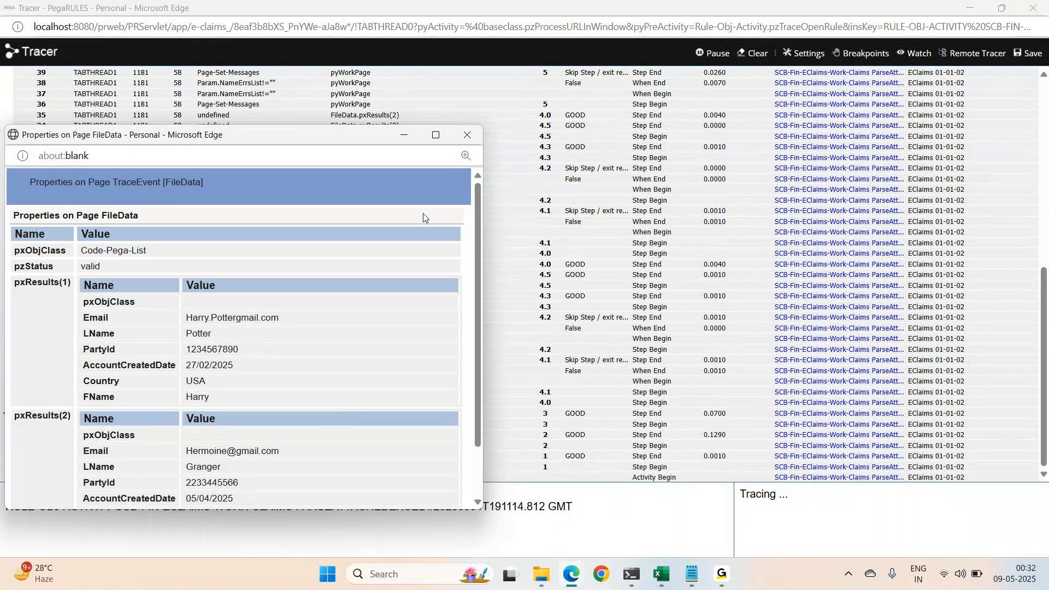
Step: Maximize the FileData properties window and examine the fields parsed into pxResults(1) and pxResults(2)
click(435, 134)
drag(73, 201, 243, 283)
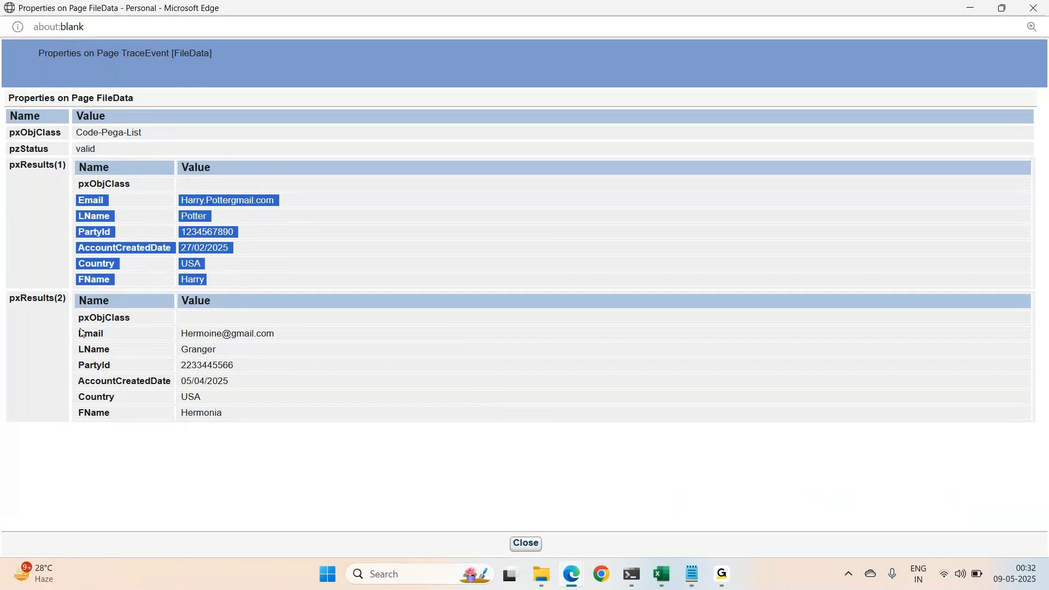
drag(76, 333, 251, 413)
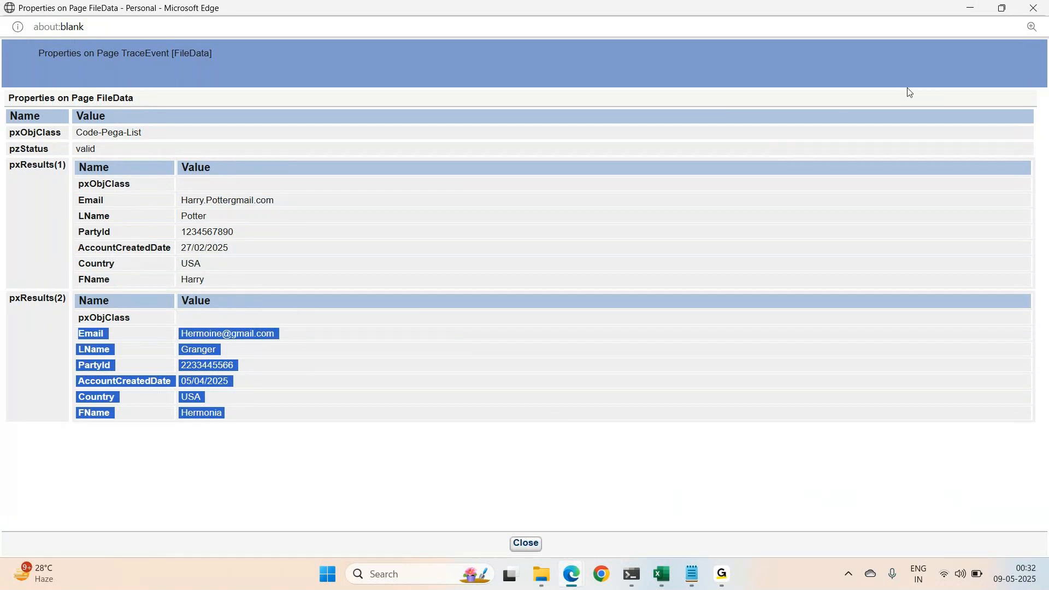
Step: Return to Dev Studio and review the pxParseExcelFile step and its TemplateRFB parameter in the ParseAttachedExcel activity
mouse_move(569, 575)
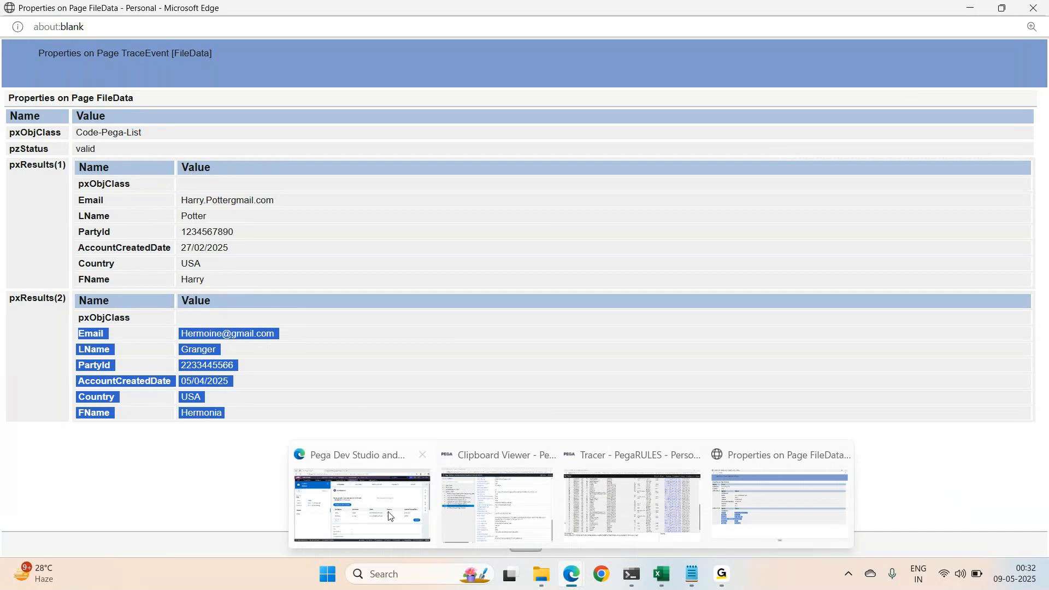
click(363, 503)
click(100, 88)
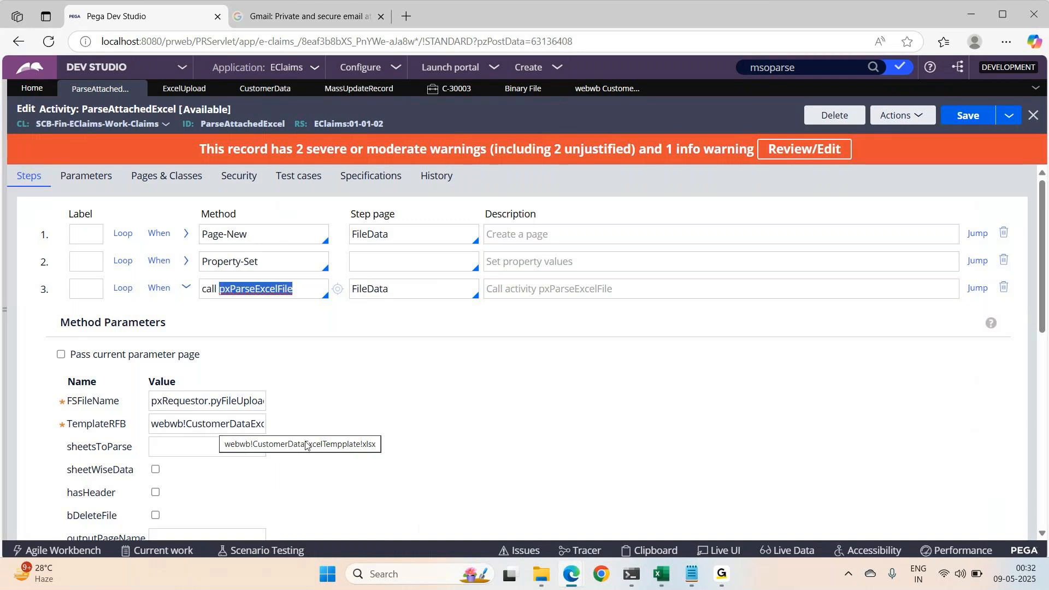
Step: Switch to Notepad and review the topics on downloading, uploading, parsing and validating Excel files and saving their data to the DB
click(686, 576)
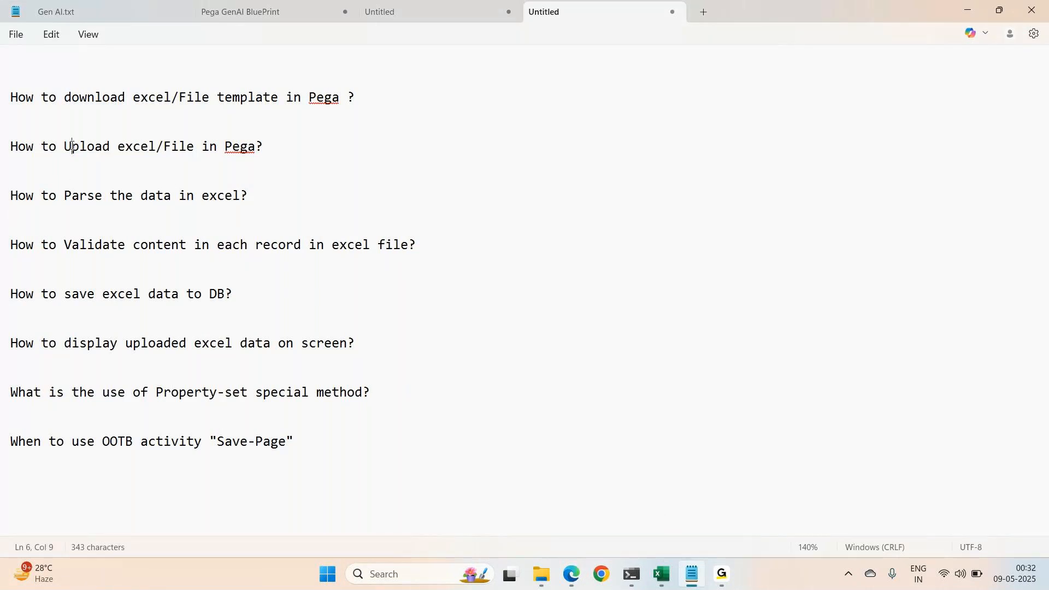
drag(72, 147, 323, 166)
drag(64, 195, 322, 208)
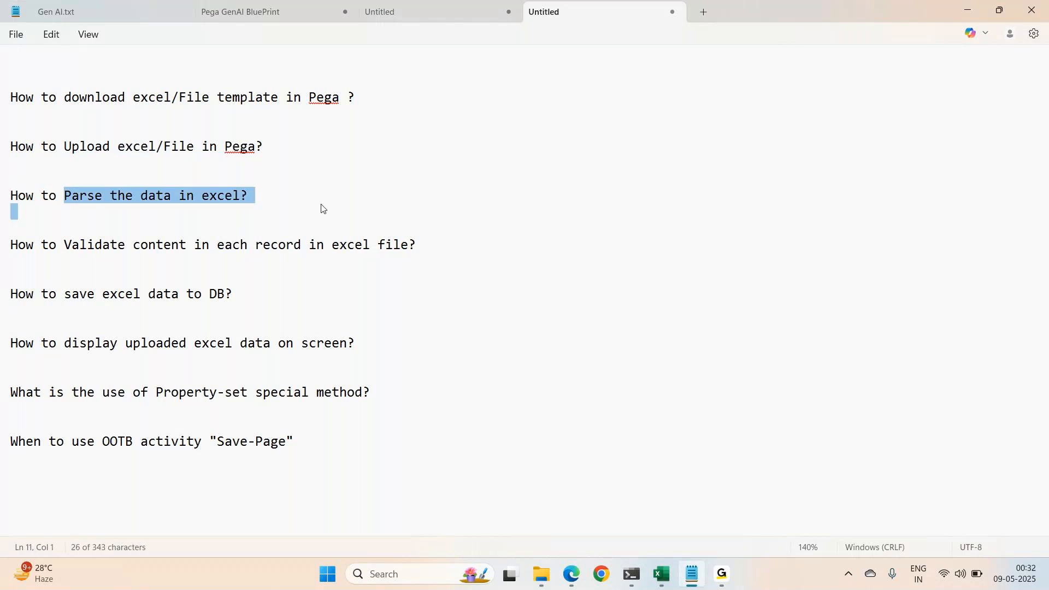
click(321, 205)
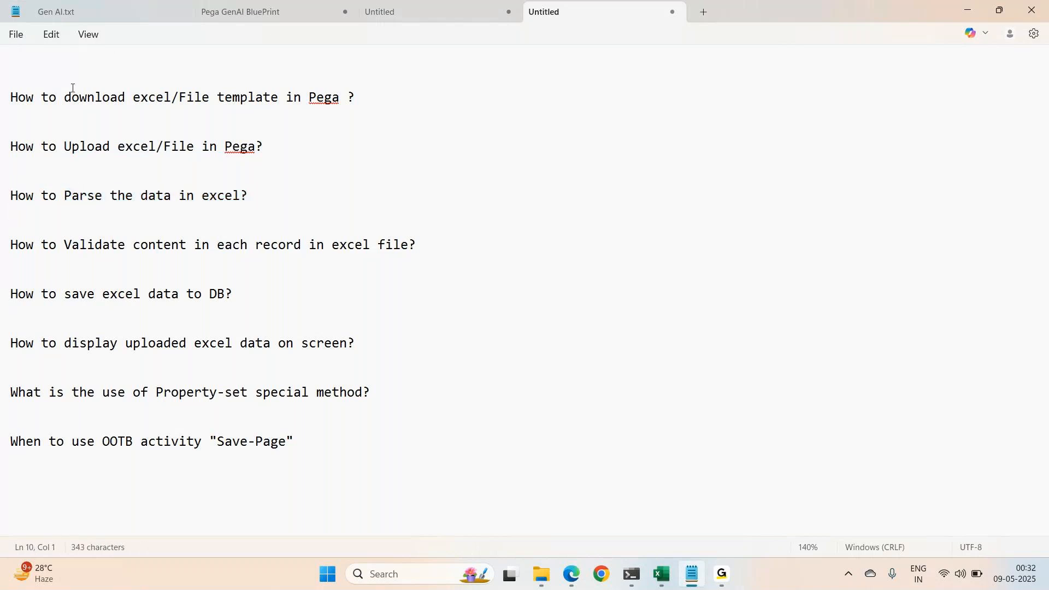
drag(63, 96, 403, 111)
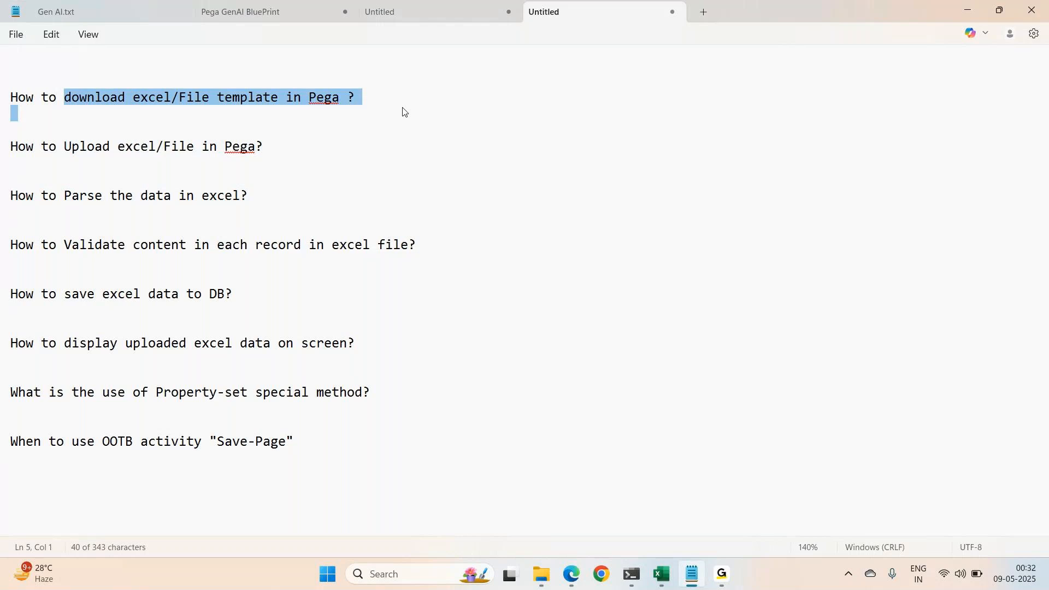
click(259, 190)
drag(33, 225, 491, 271)
drag(233, 295, 23, 287)
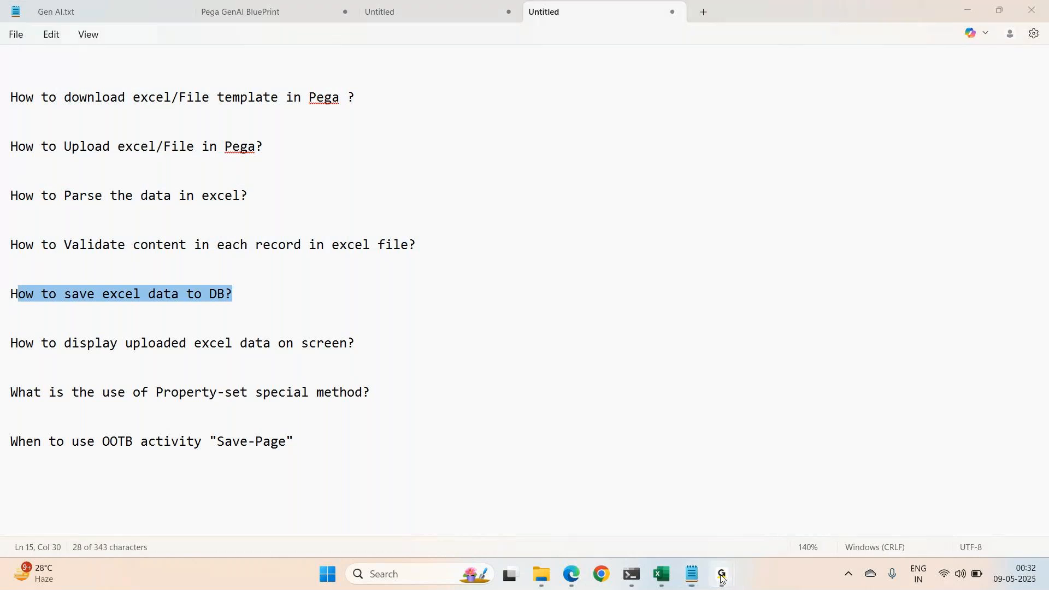
mouse_move(721, 574)
mouse_move(789, 494)
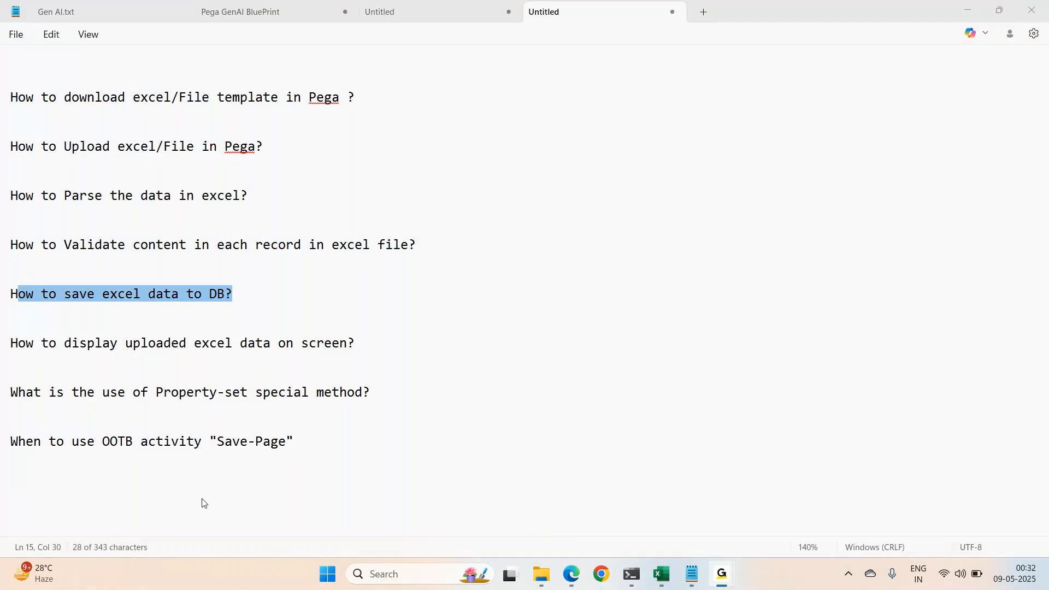